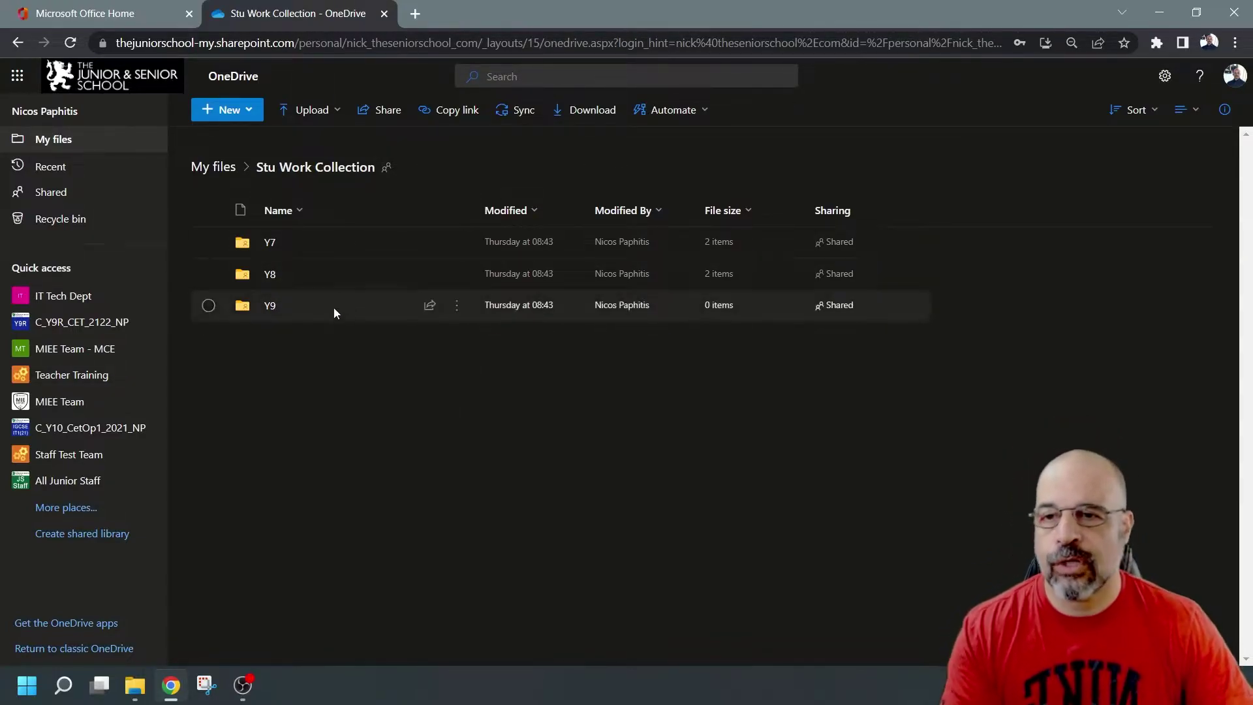
Step: Visit Y7, go back to Stu Work Collection, then choose Share from Y7's actions menu
click(271, 249)
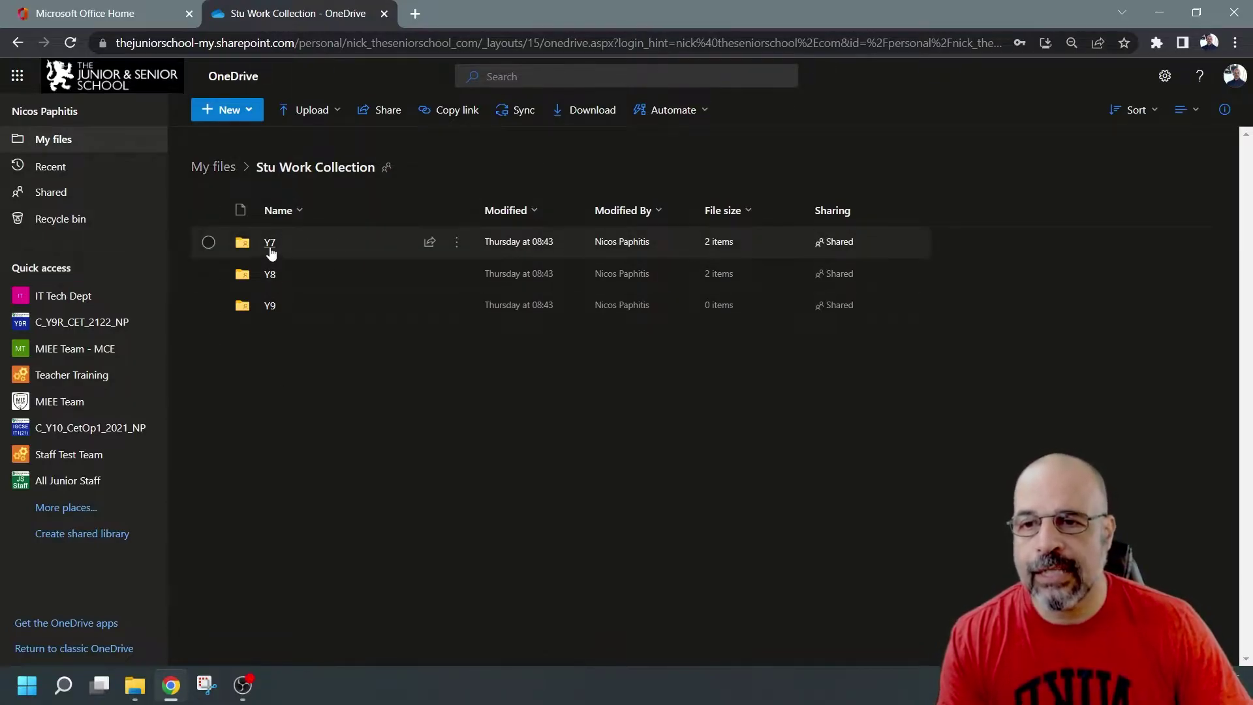
click(336, 168)
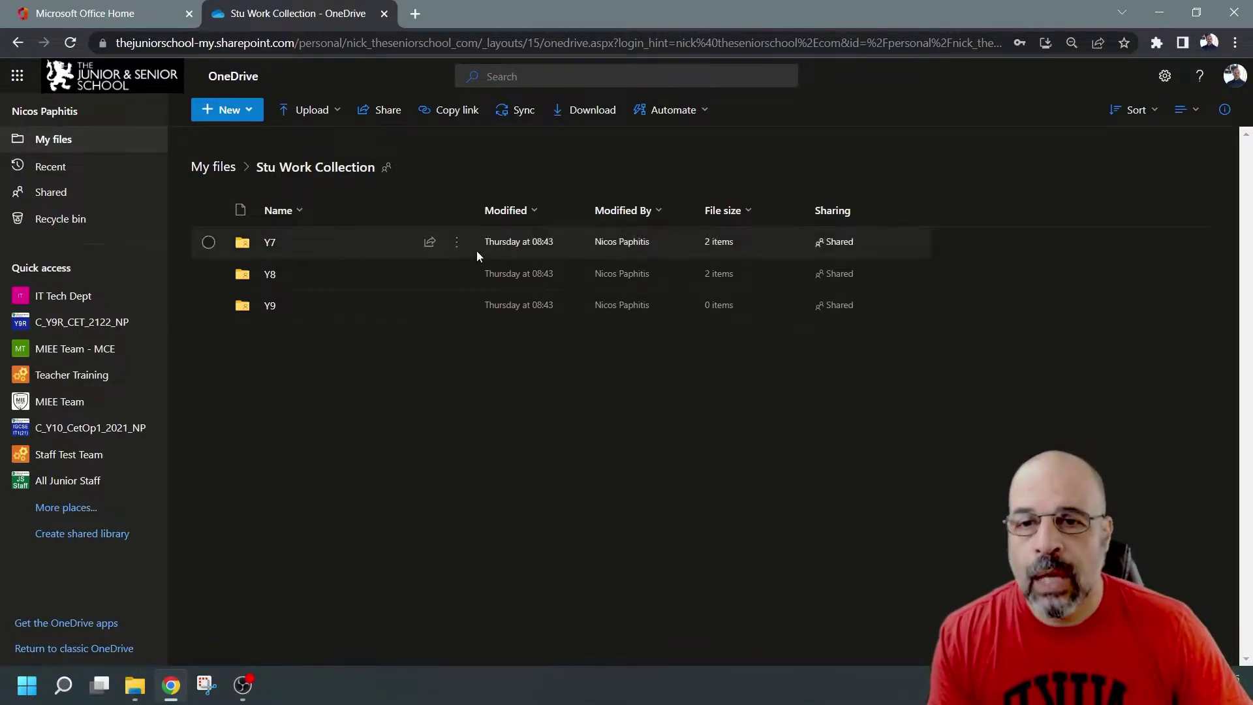
click(458, 247)
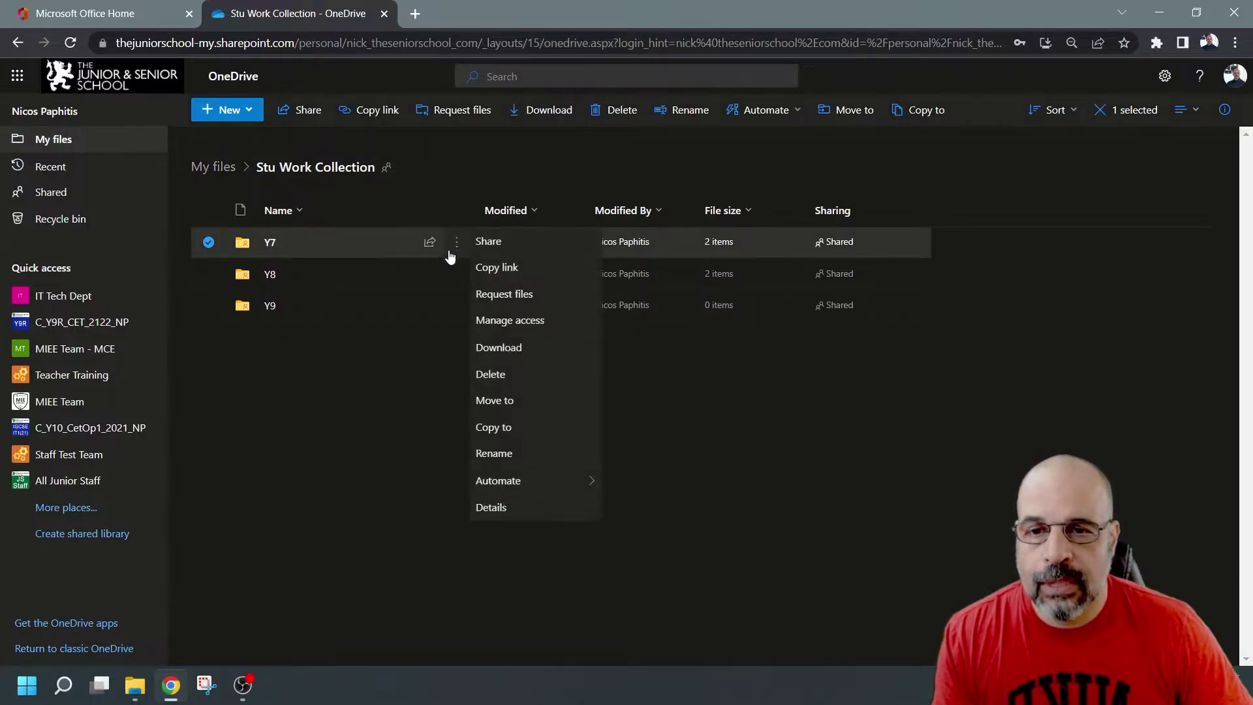
click(498, 243)
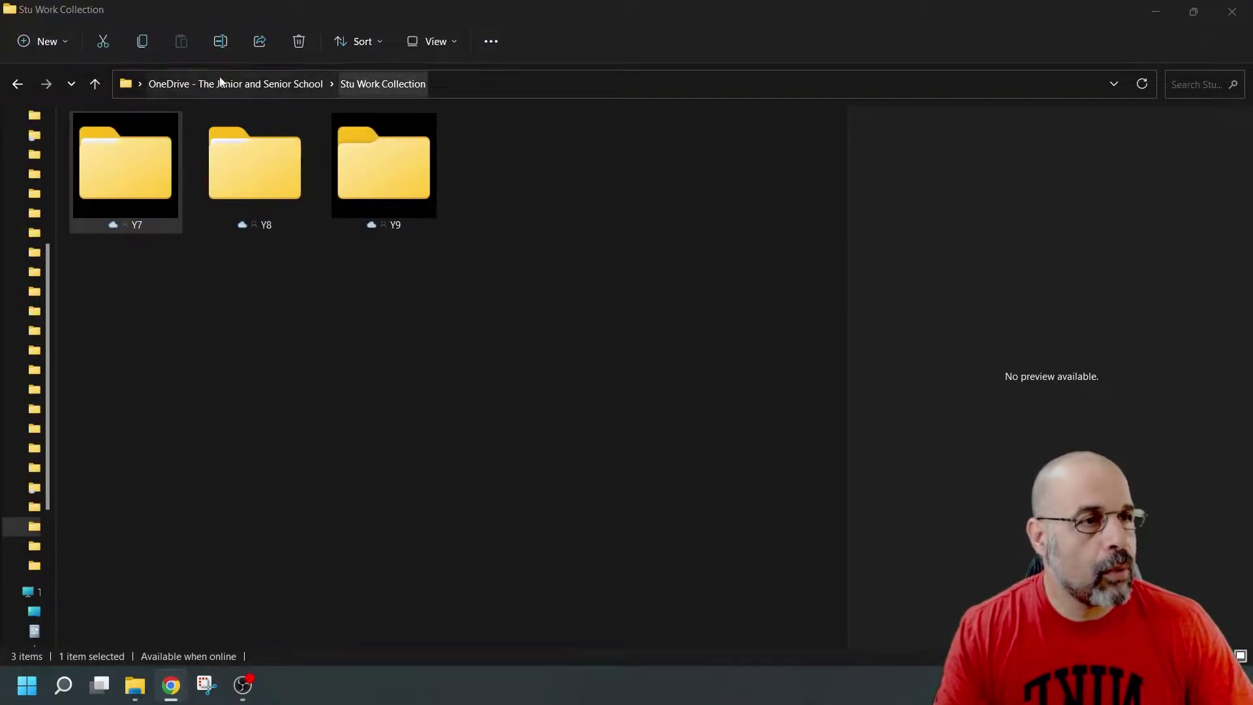
Step: Share the synced Y7 folder from File Explorer via Show more options
click(159, 178)
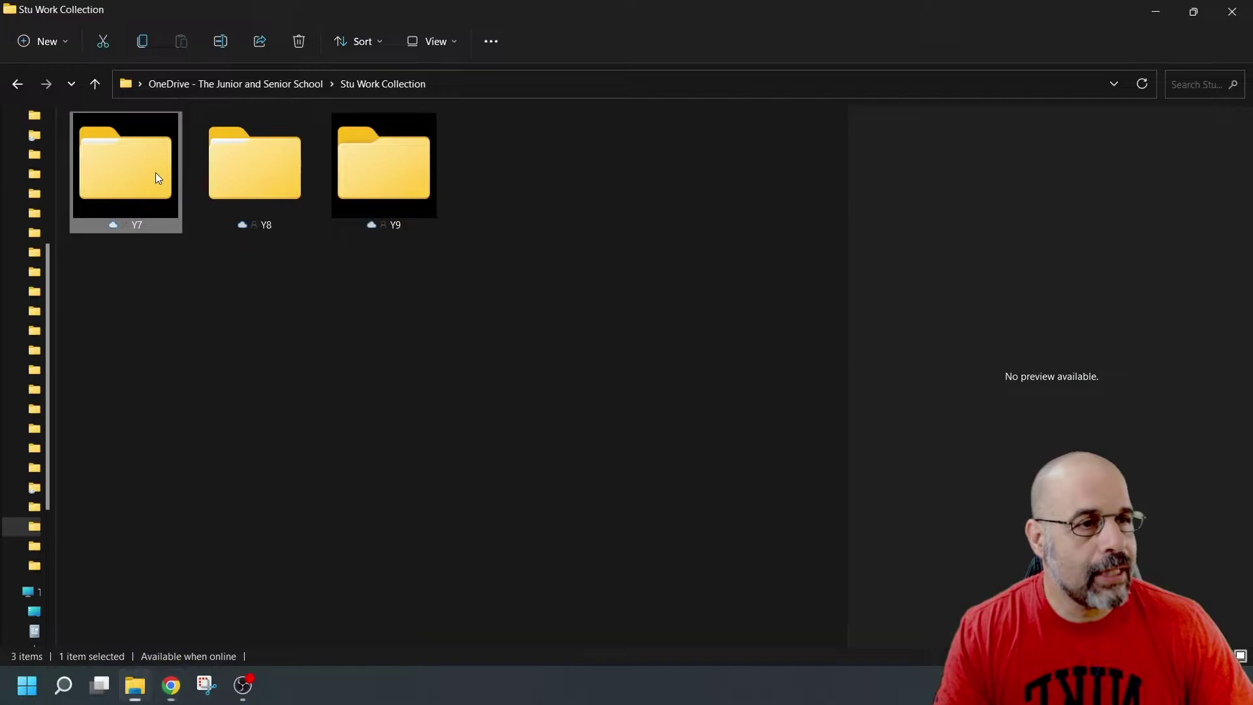
right_click(155, 177)
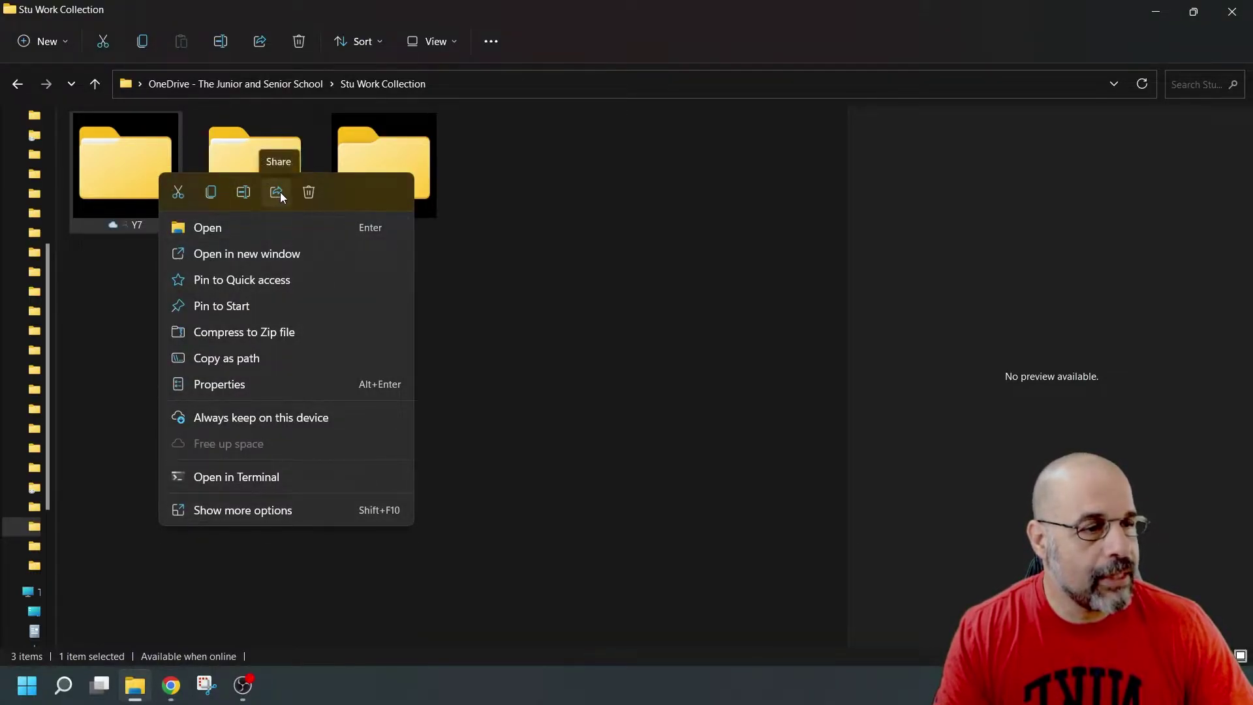
click(235, 512)
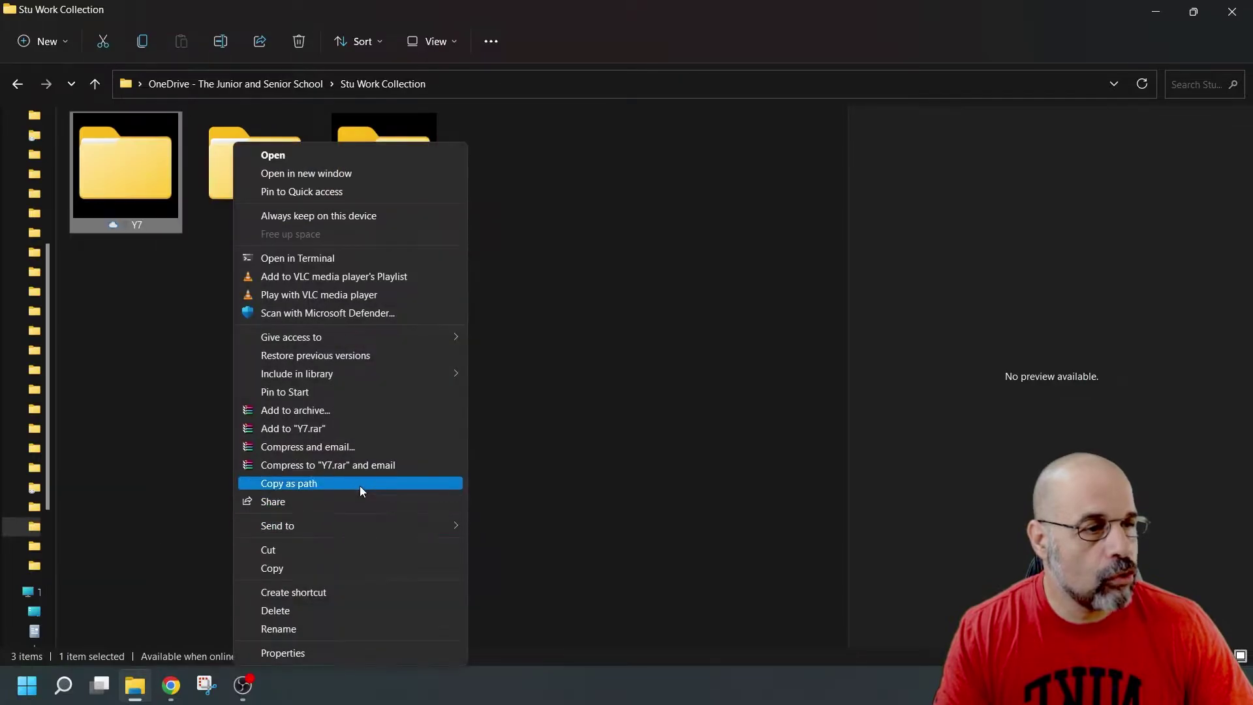
click(331, 502)
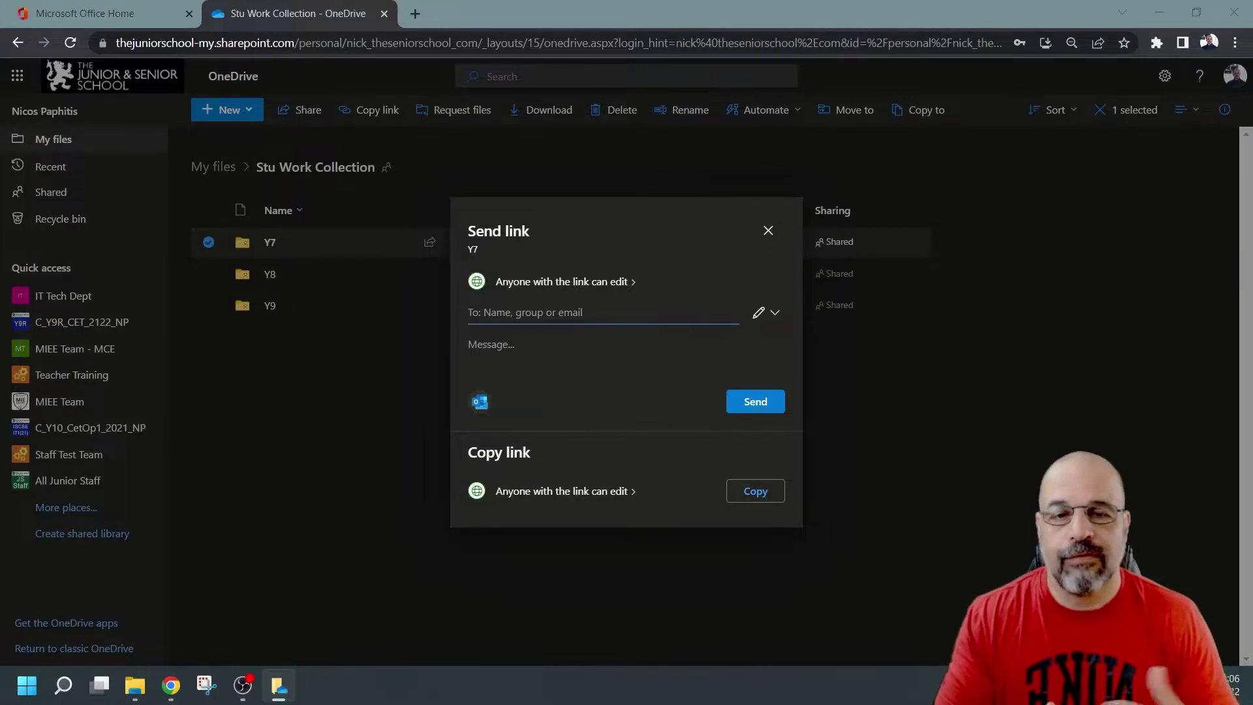
Step: In the browser, check who the Y7 link works for, then close those settings
click(692, 339)
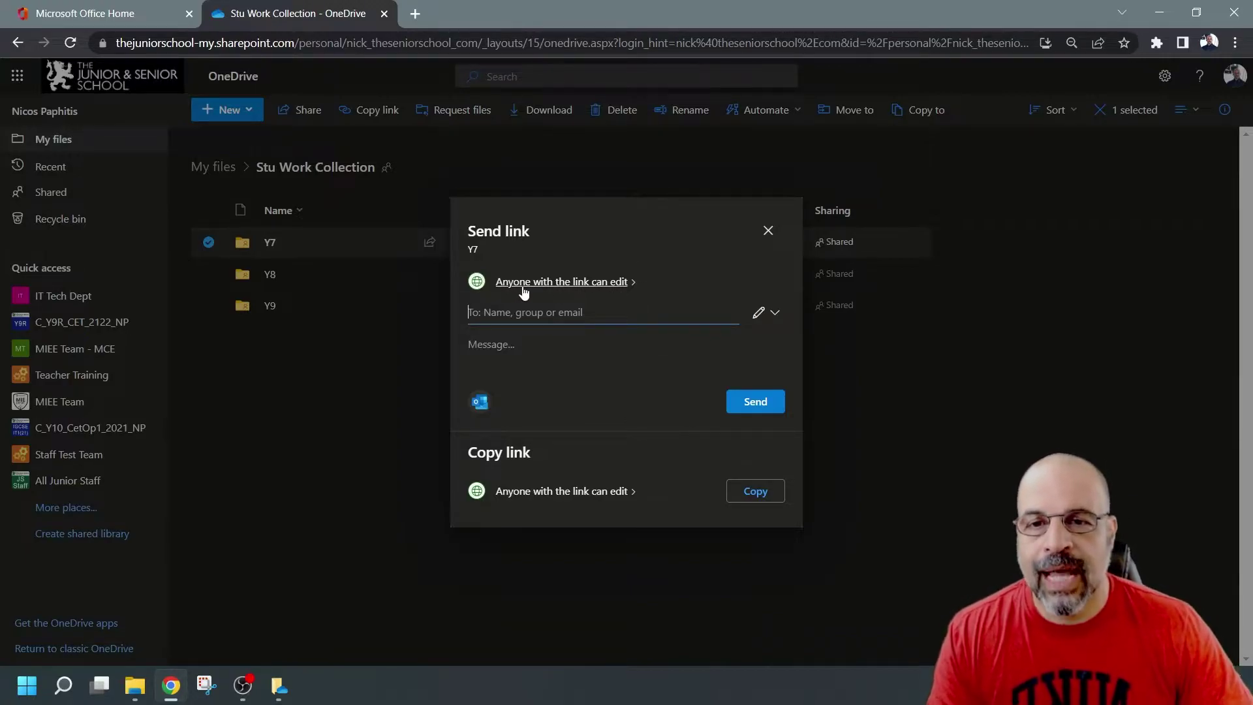
click(635, 286)
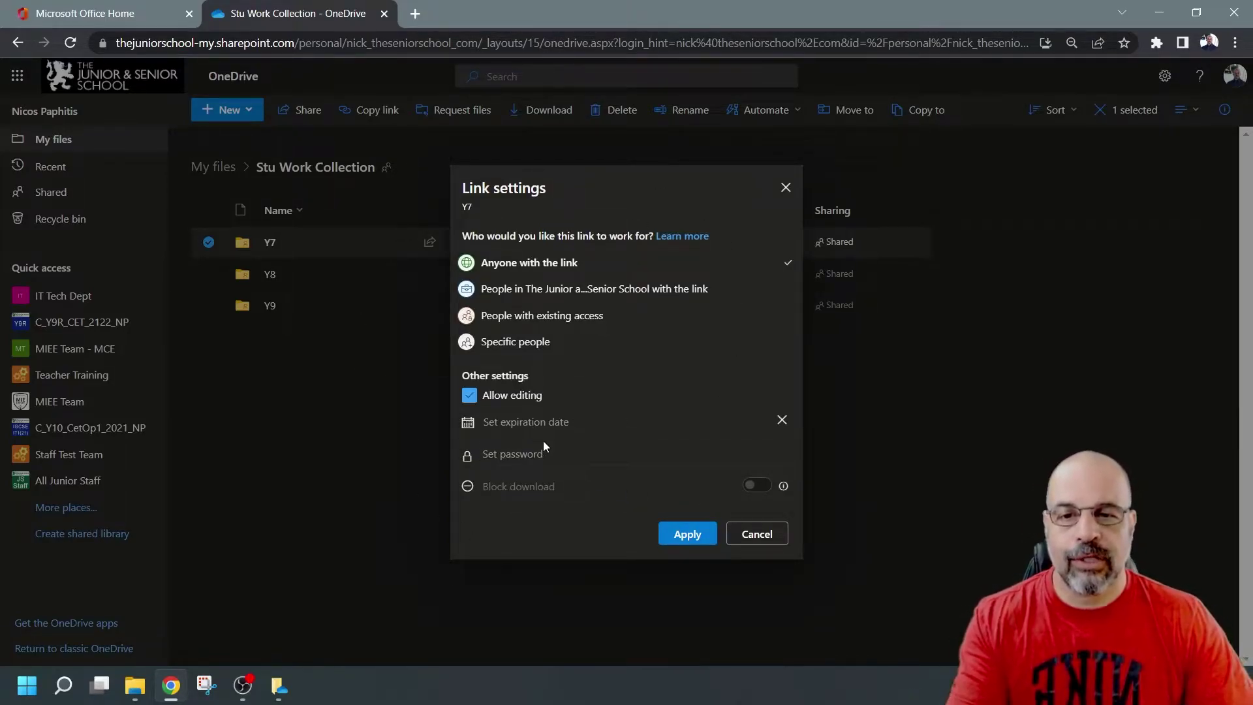
click(785, 190)
Step: Reopen sharing for Y7 and open Link settings from the permissions dropdown
click(457, 242)
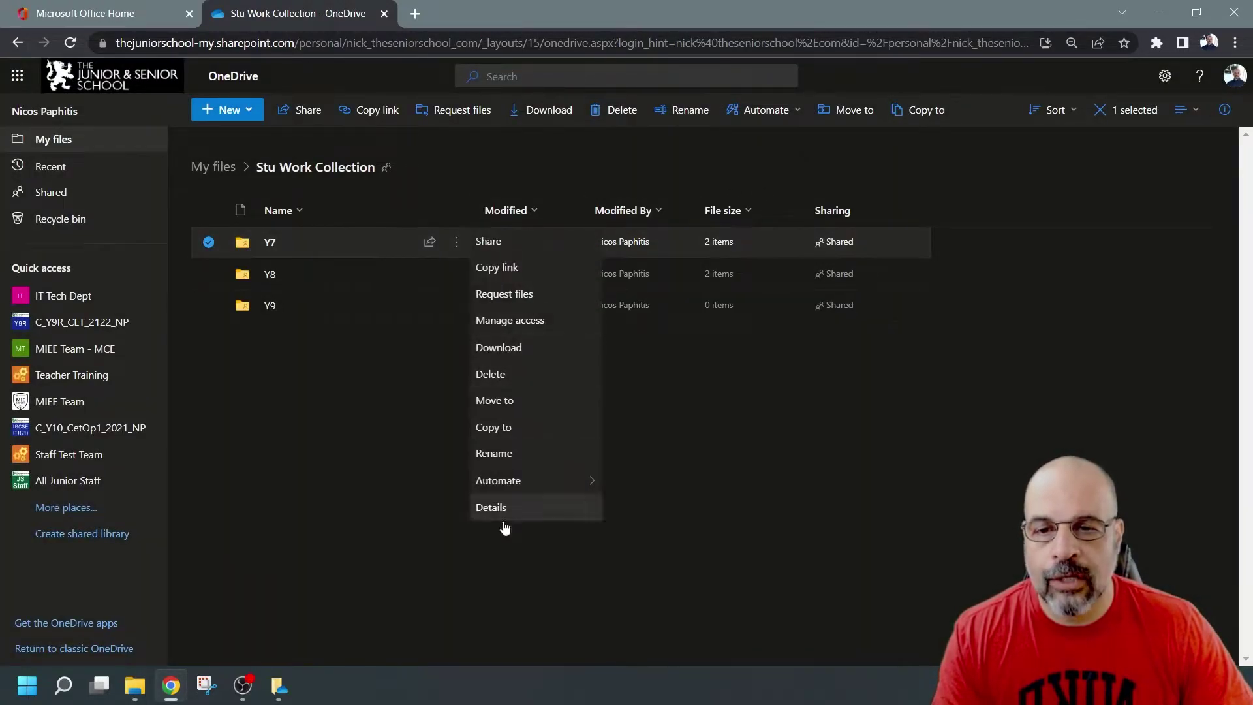
click(513, 242)
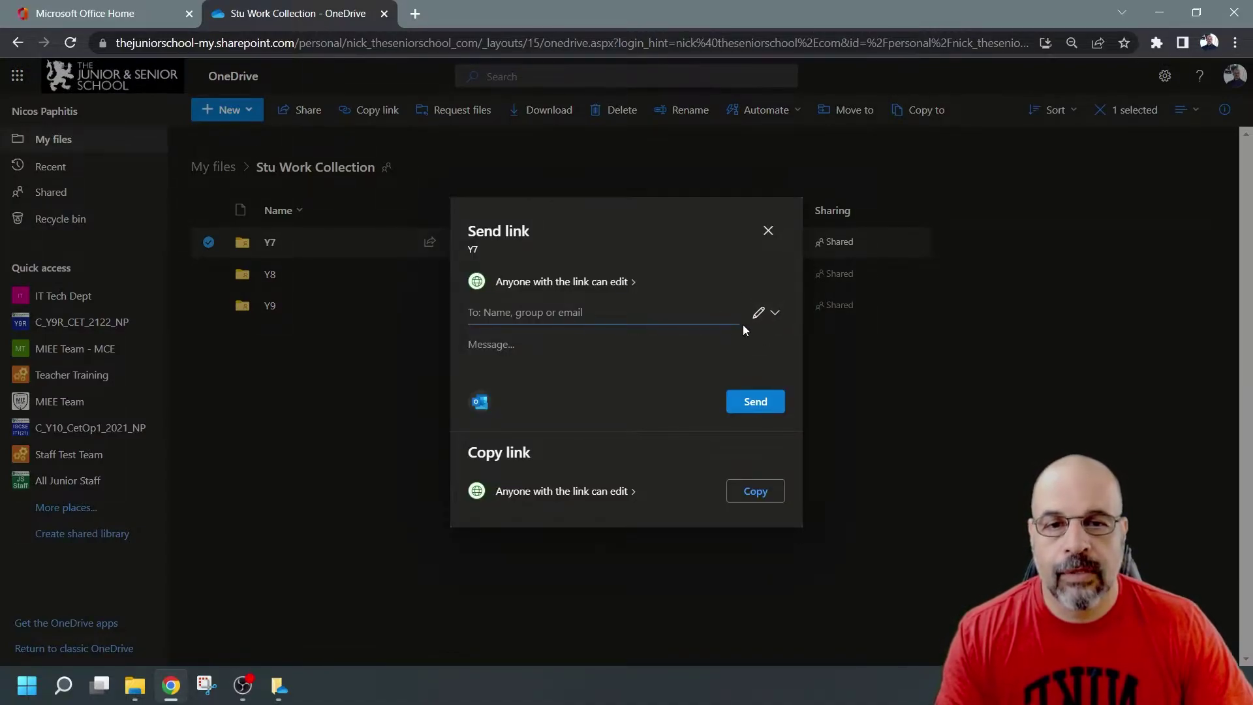
click(775, 314)
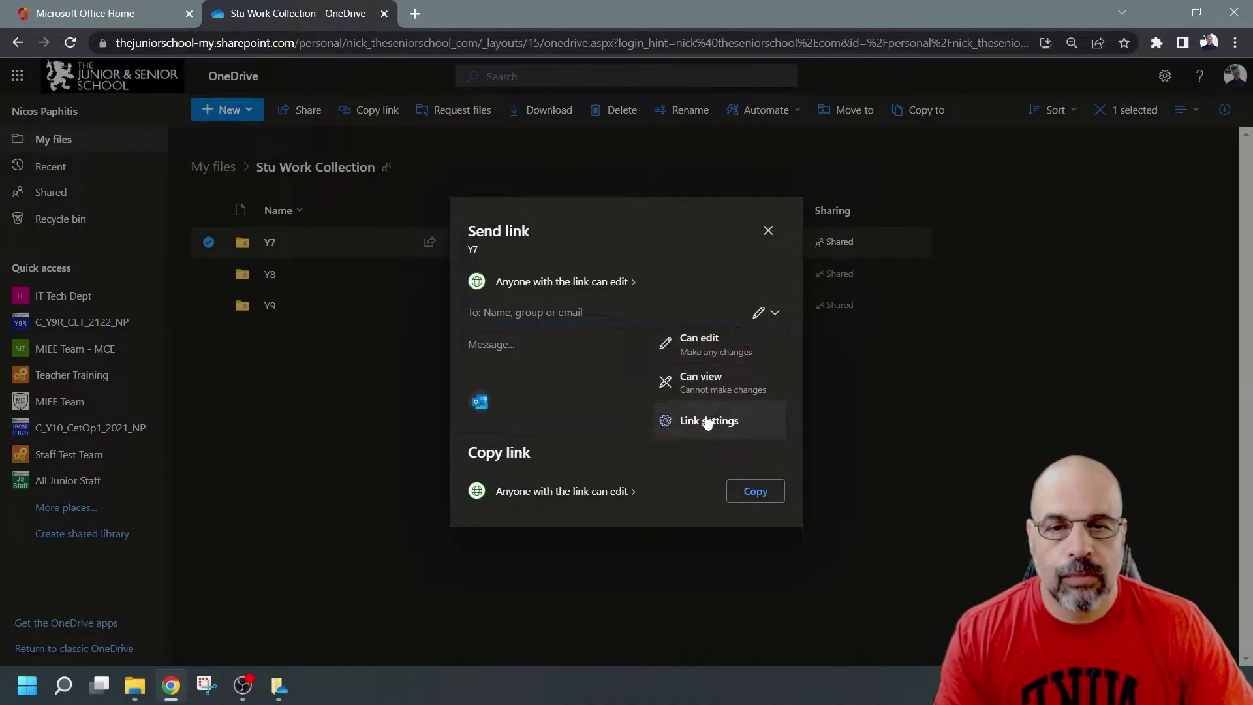
click(708, 421)
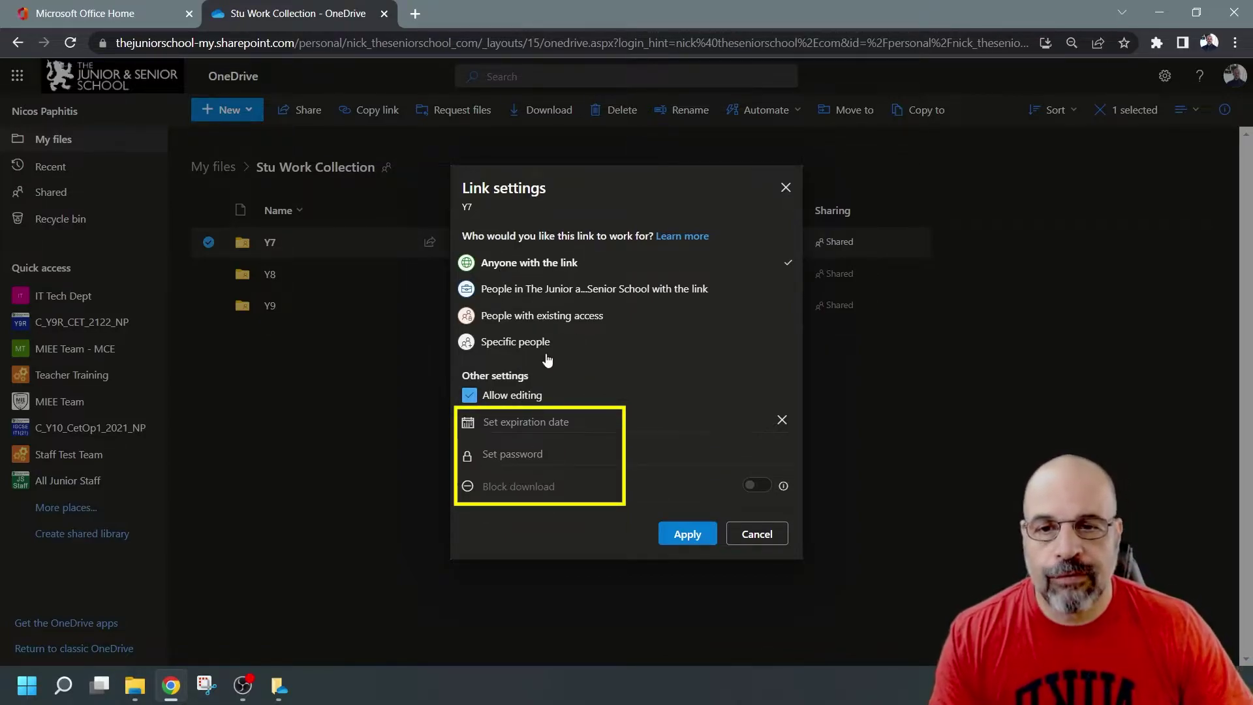
click(545, 295)
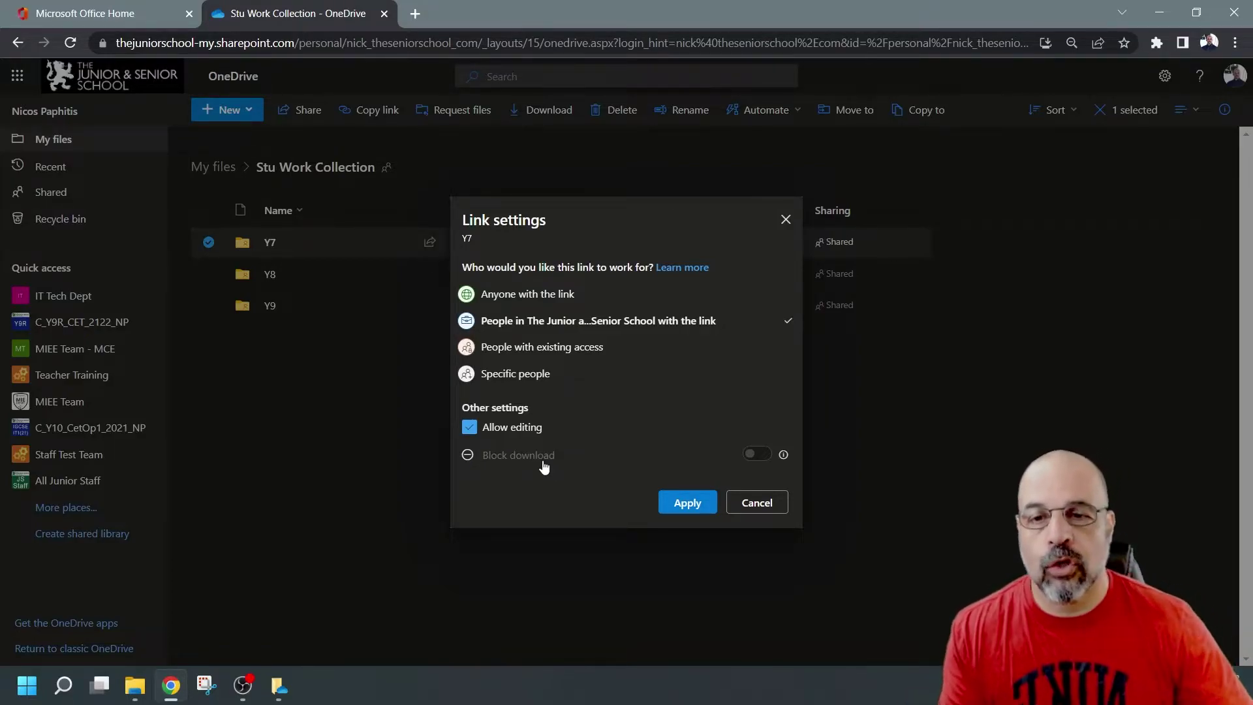
click(535, 379)
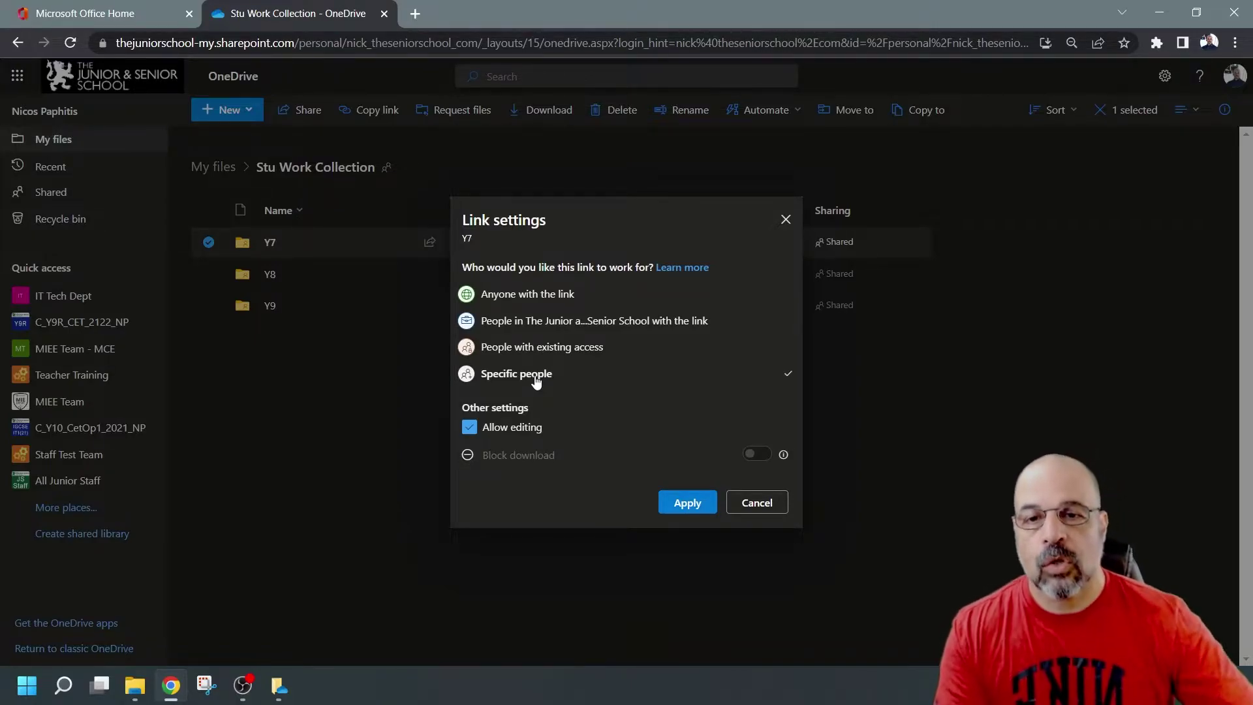
click(574, 295)
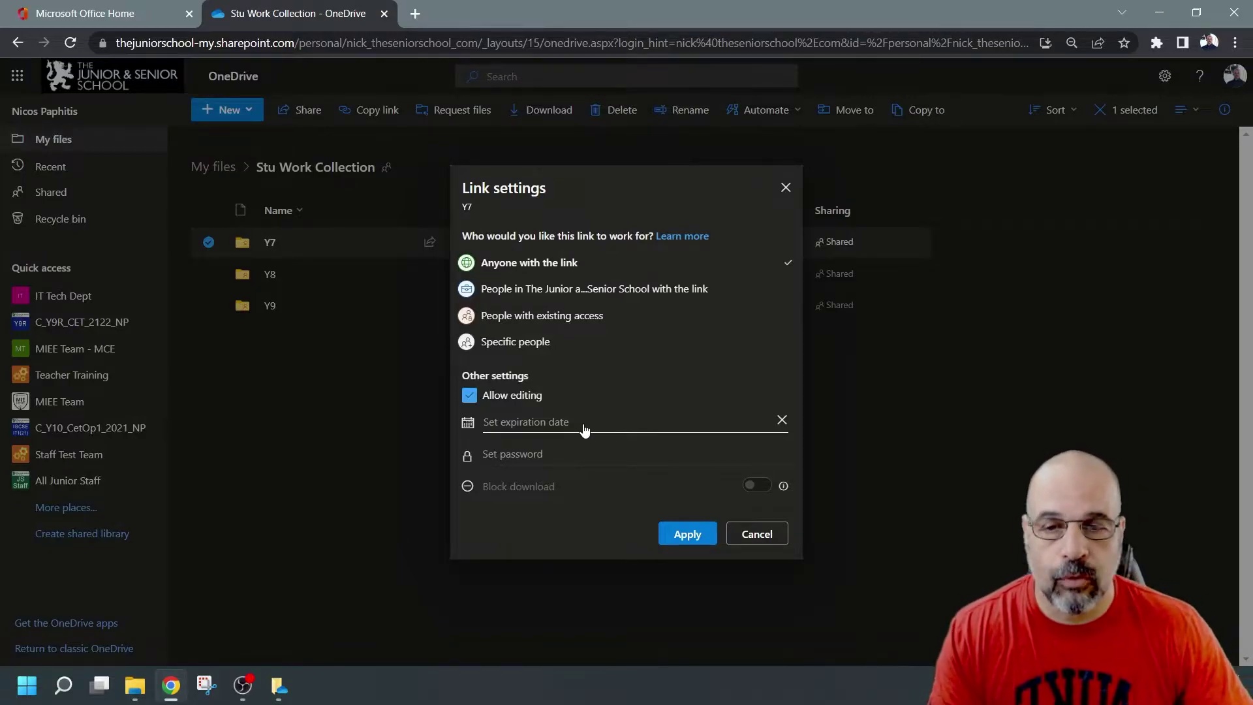
Step: Set a password on the Y7 link, which is rated Weak
click(540, 452)
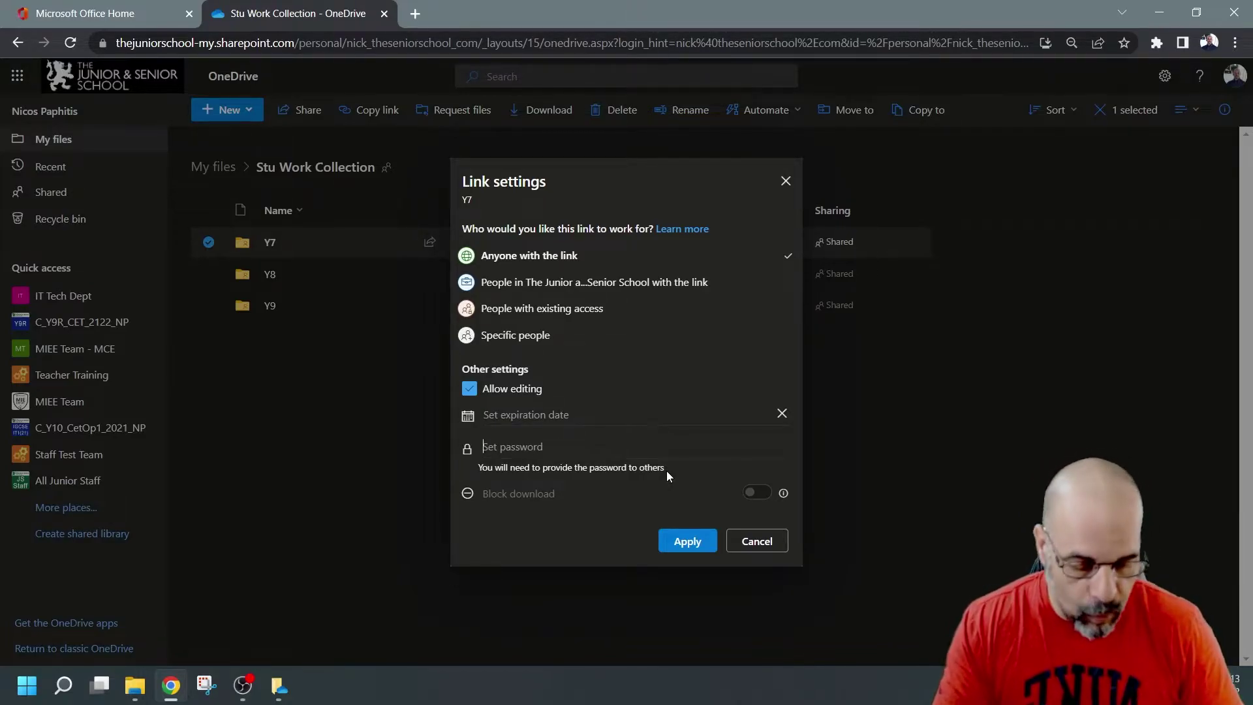
text(1234)
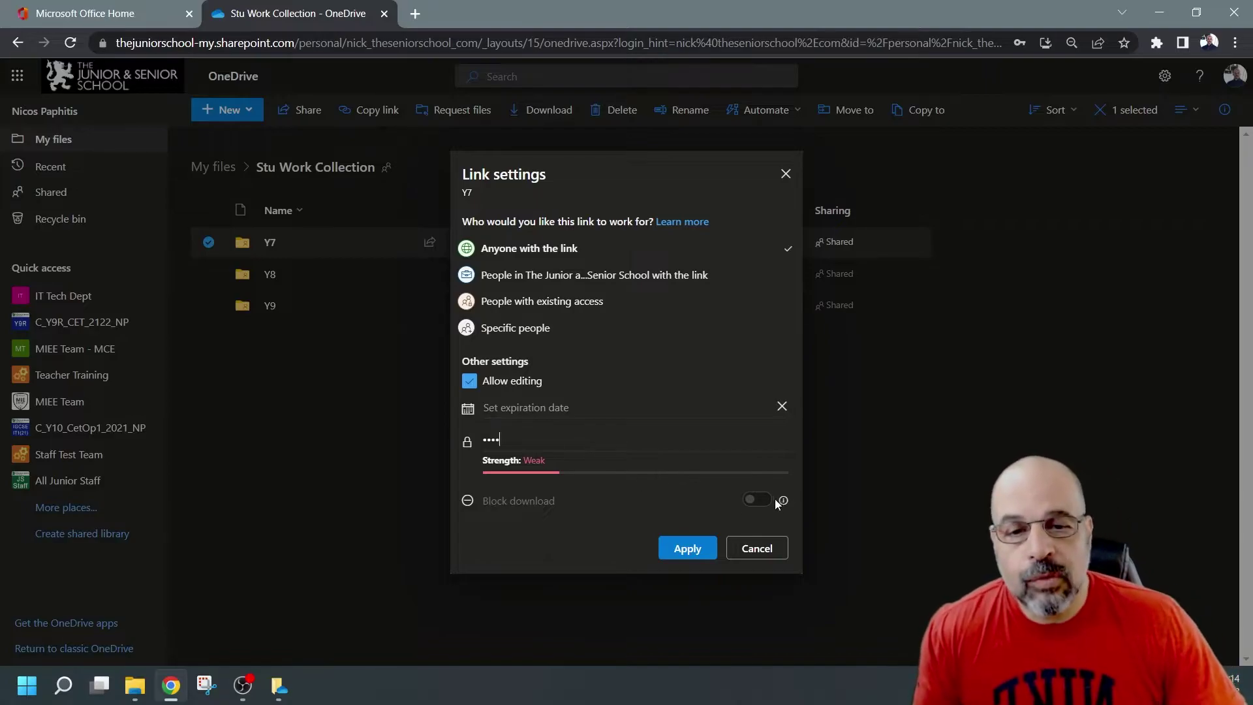
Step: Turn off editing and block downloads for the Y7 link, then apply the settings
click(470, 382)
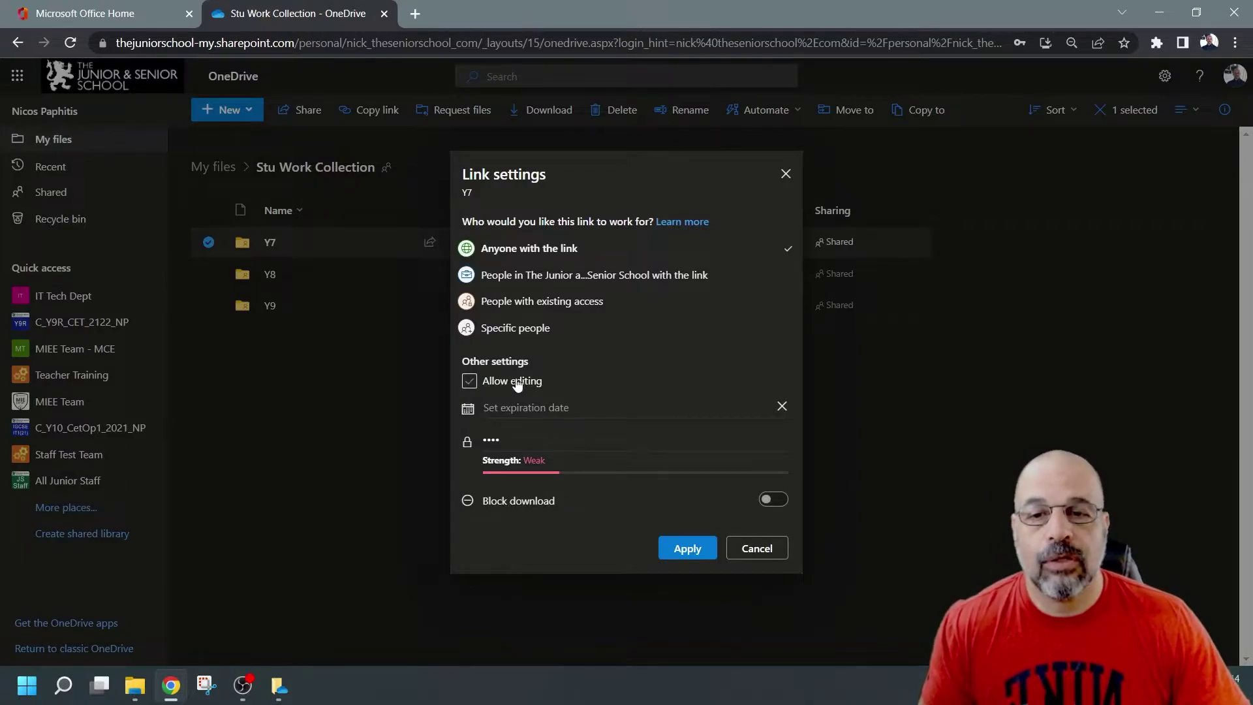
click(492, 385)
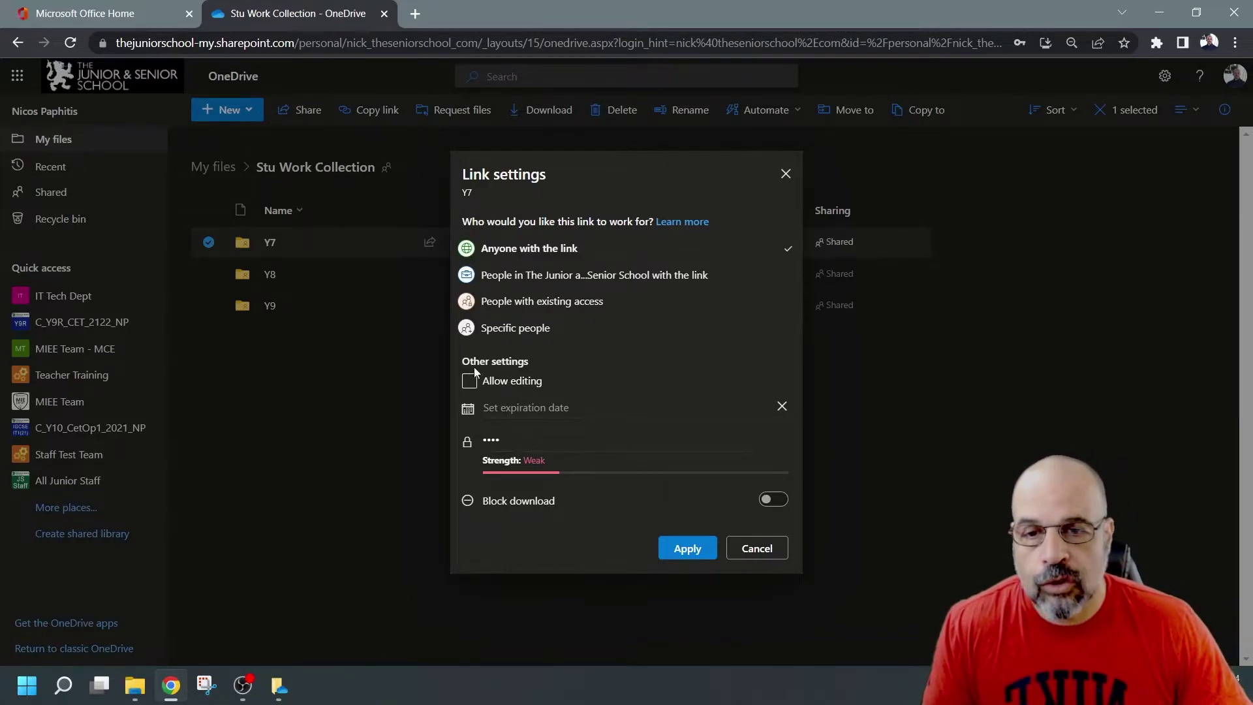
click(776, 500)
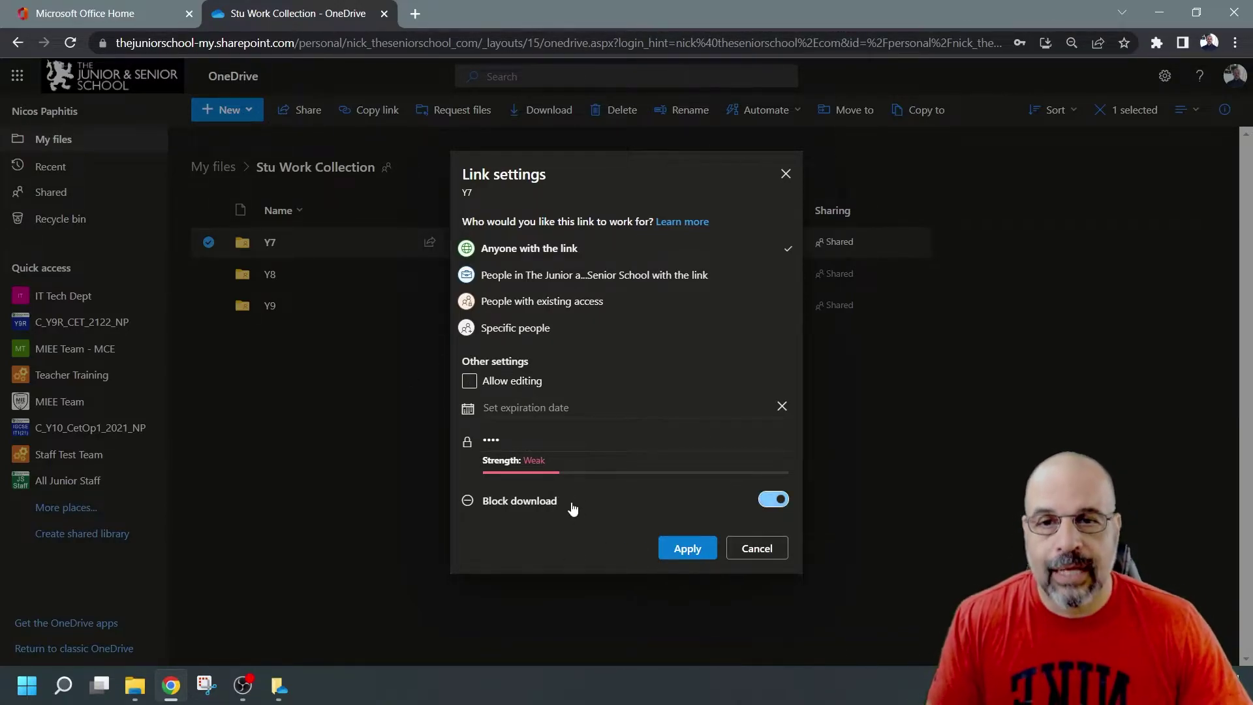
click(688, 549)
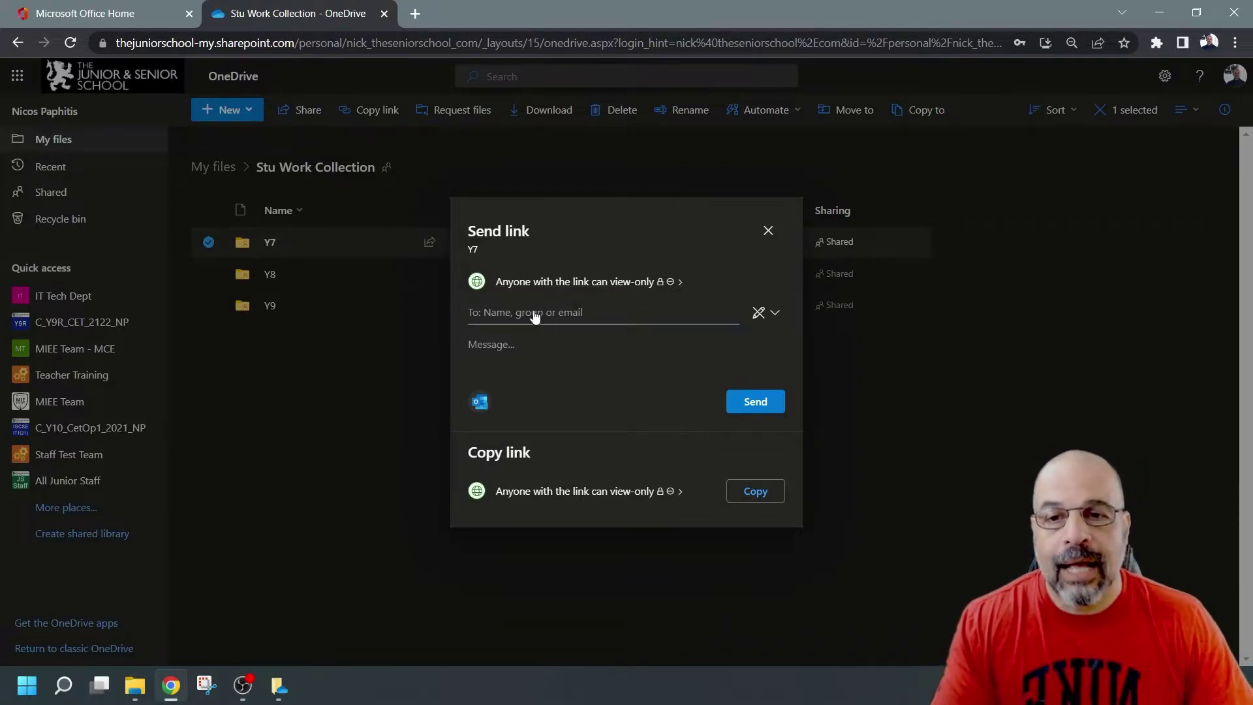
Step: Add the Teacher Training Members group as recipients and copy the Y7 link
text(tea)
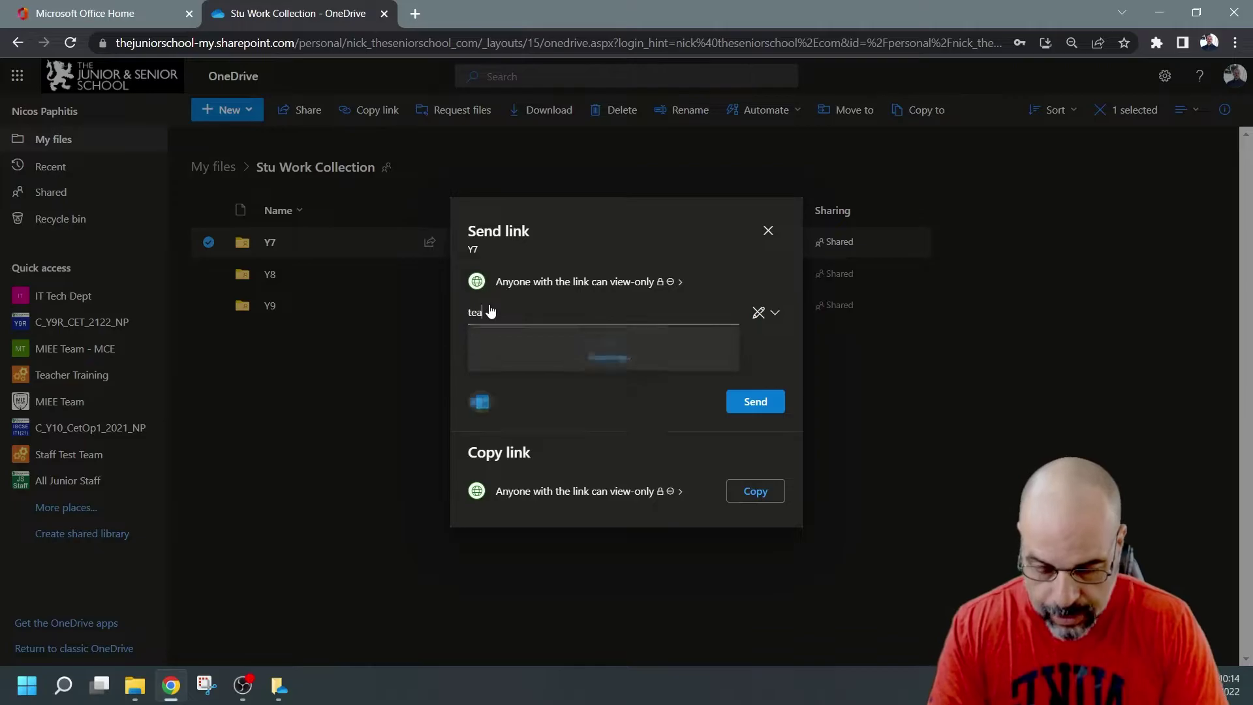
text(ch)
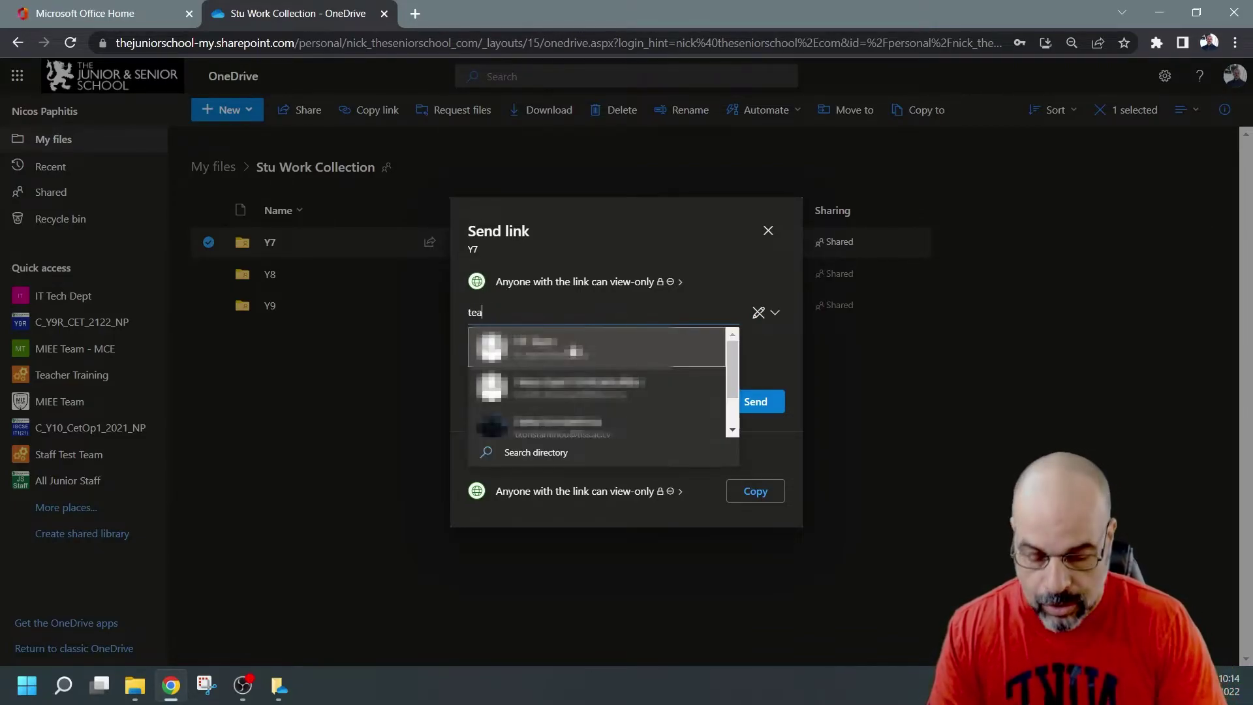
text(er)
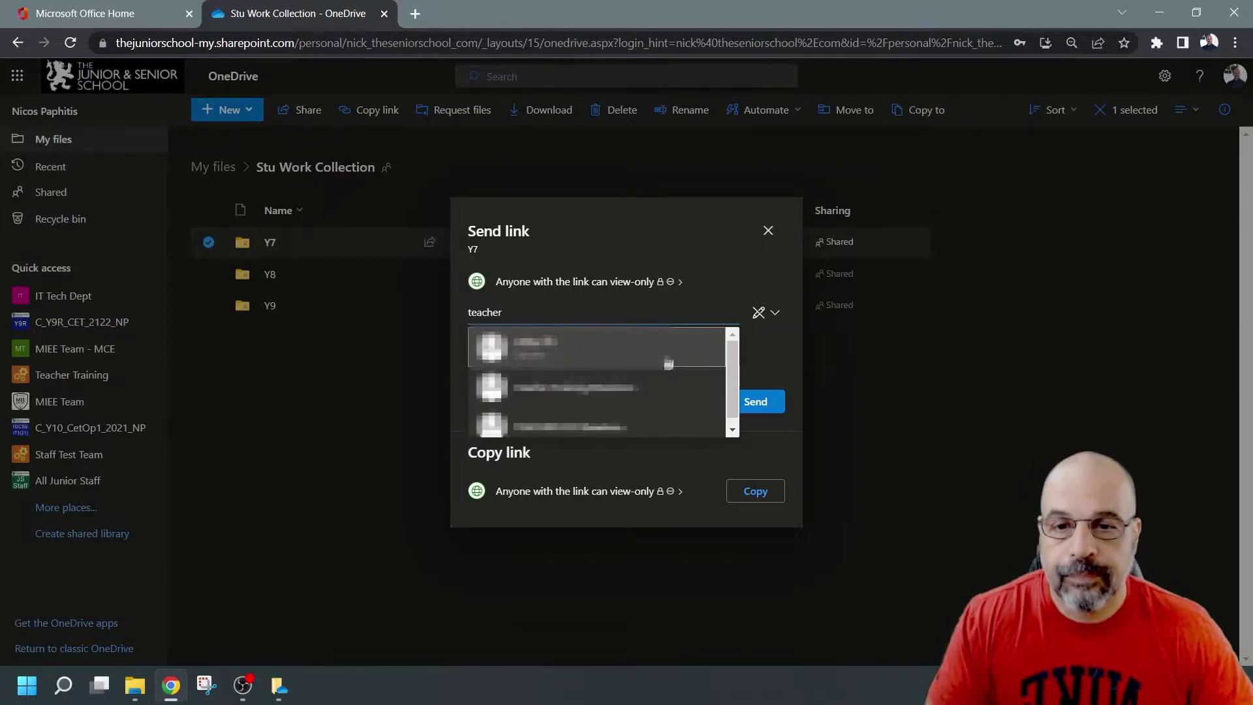
click(677, 359)
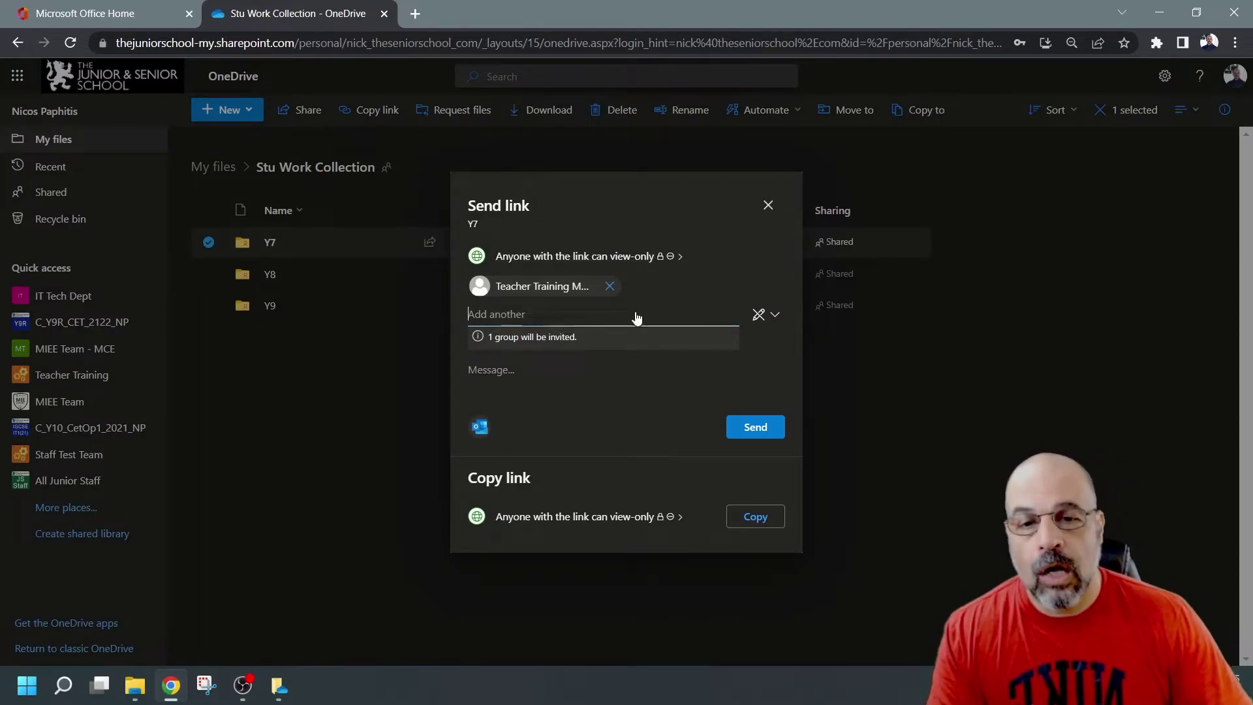
click(759, 518)
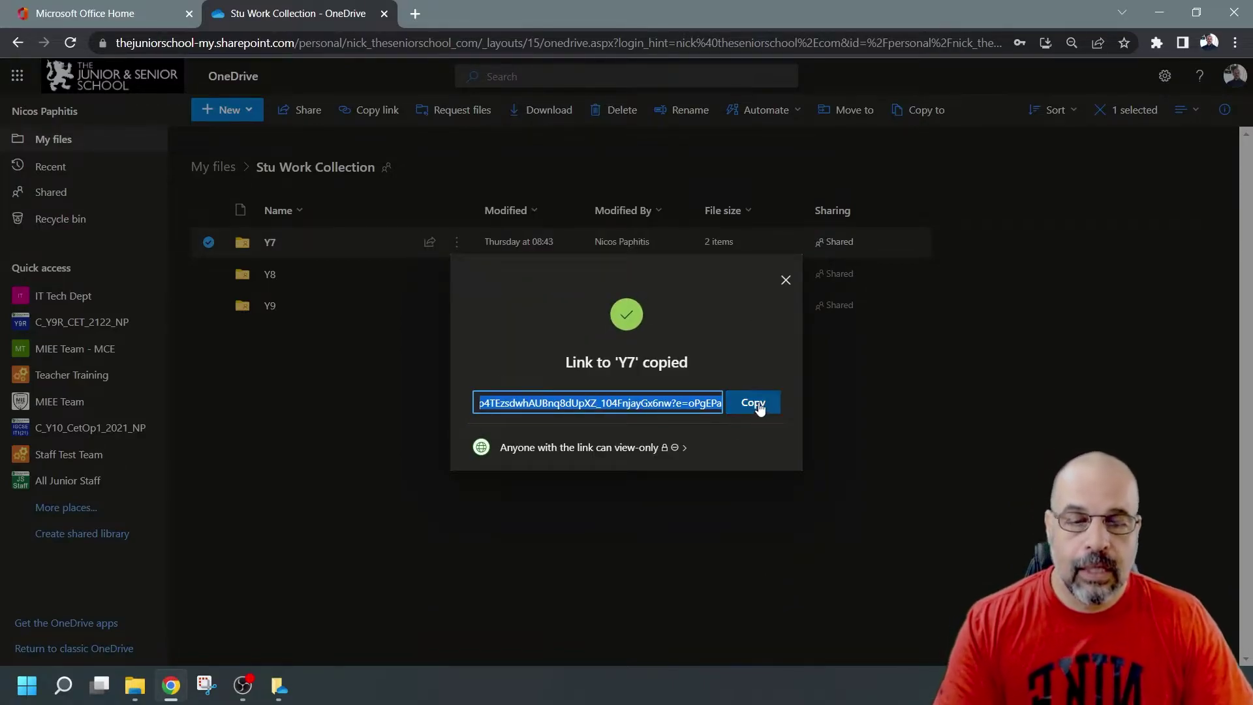
click(760, 403)
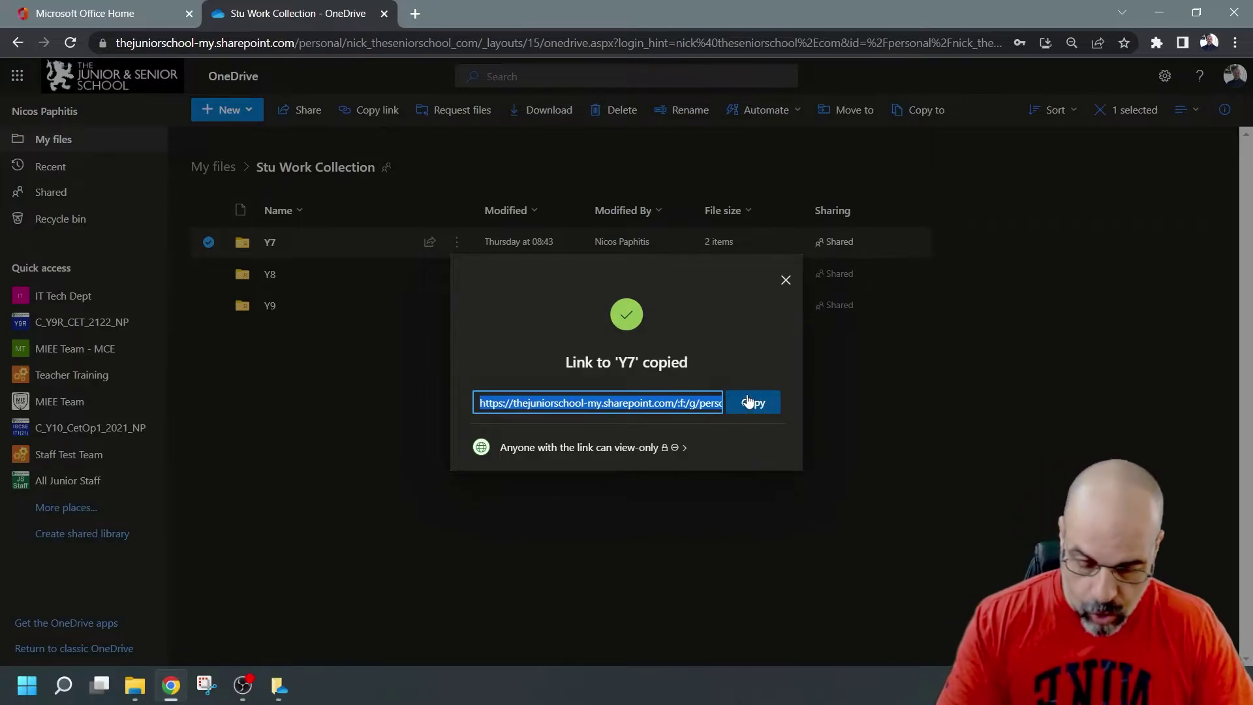
Step: Open the copied Y7 link in an Incognito window and unlock it with the link password
key(ctrl+shift+n)
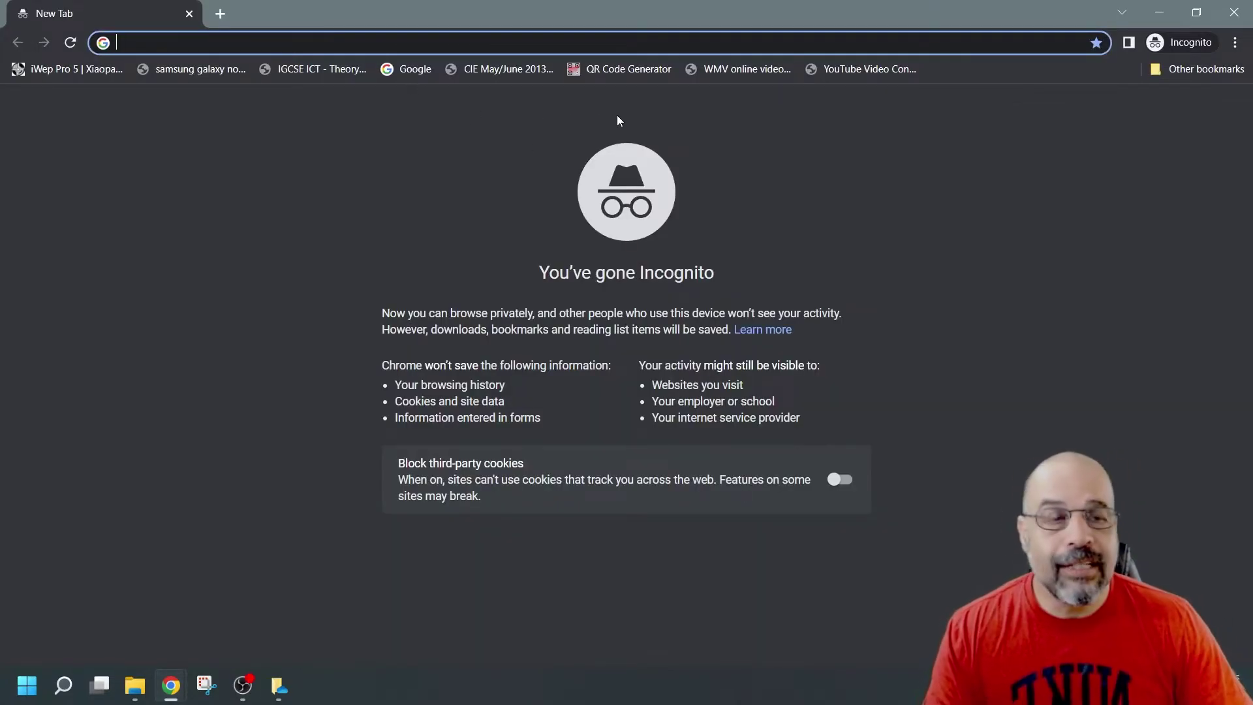
key(ctrl+v)
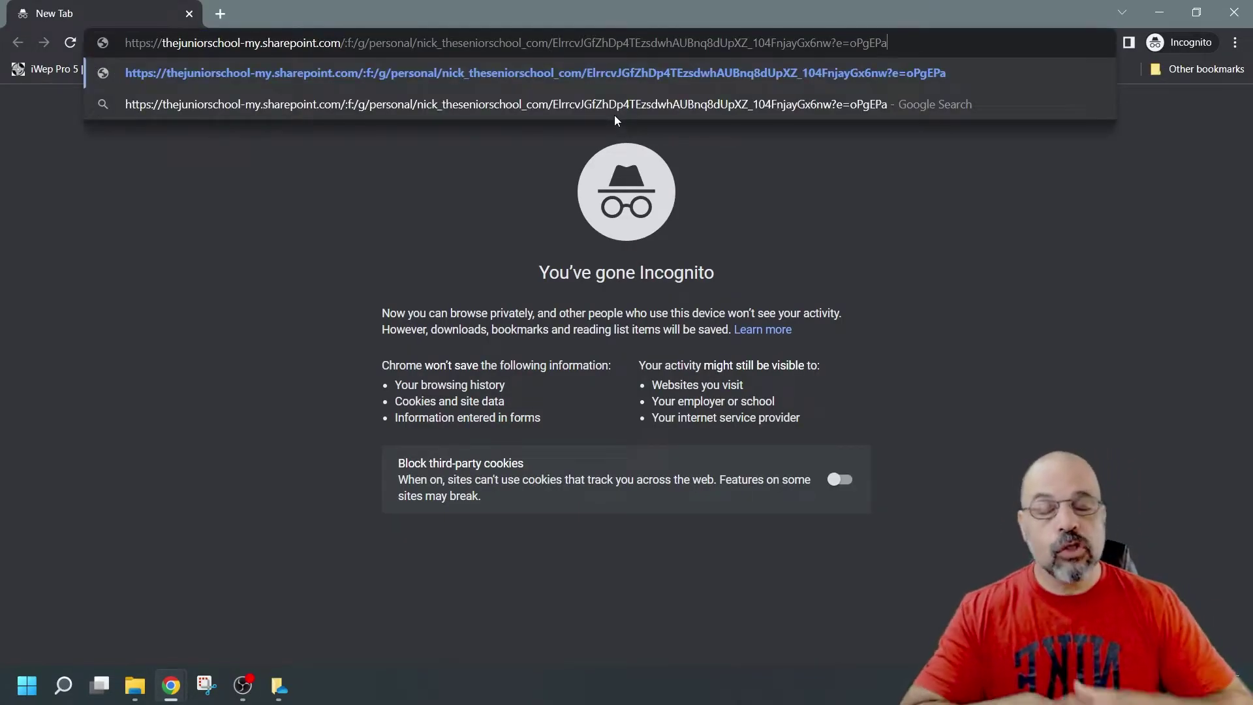
key(Return)
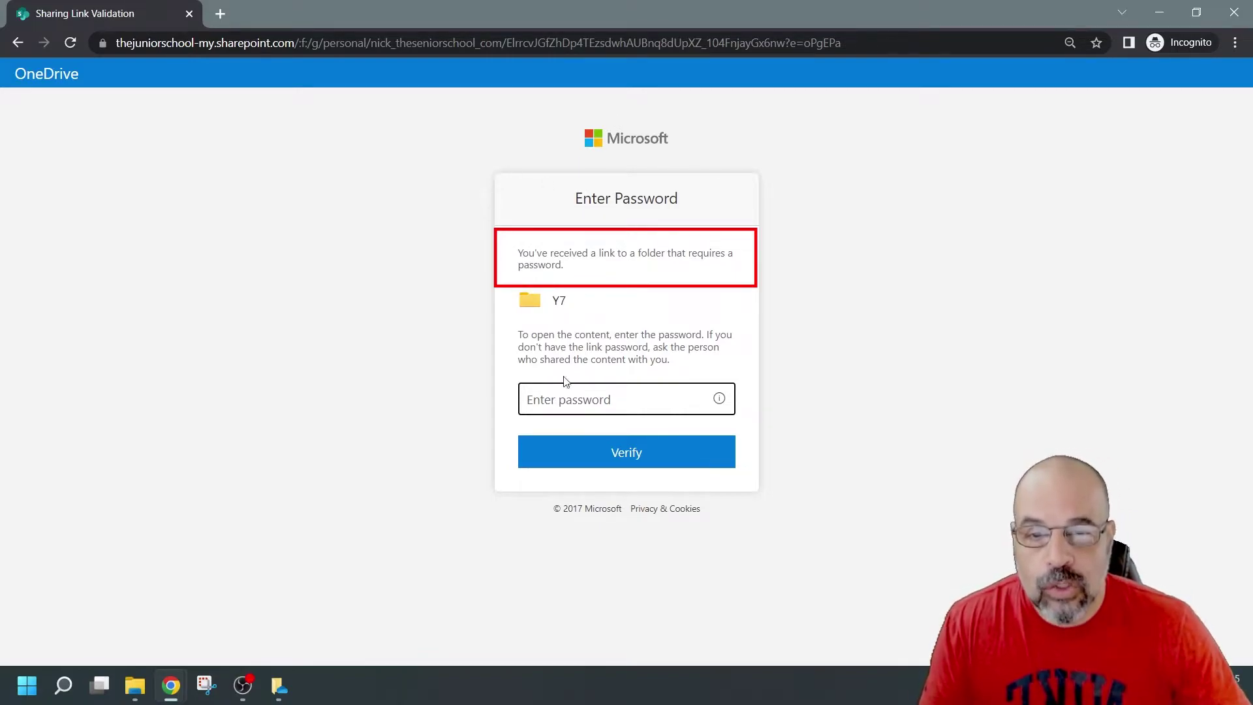
text(••••)
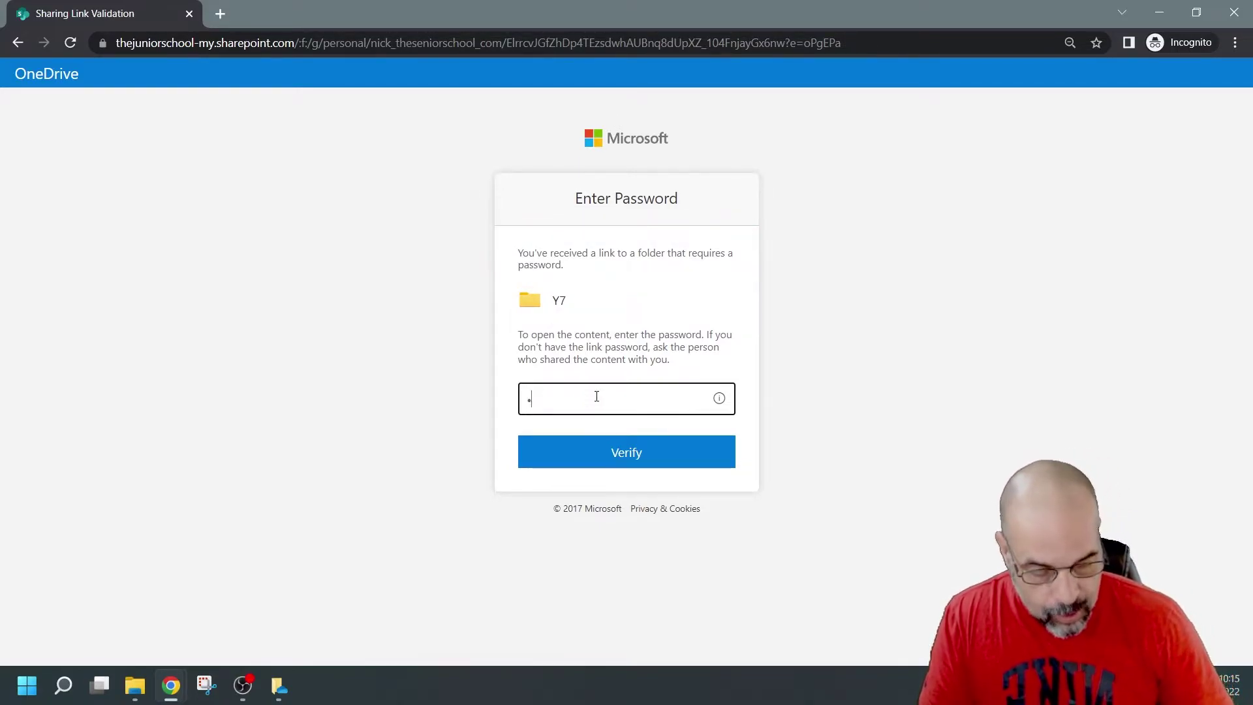
click(631, 461)
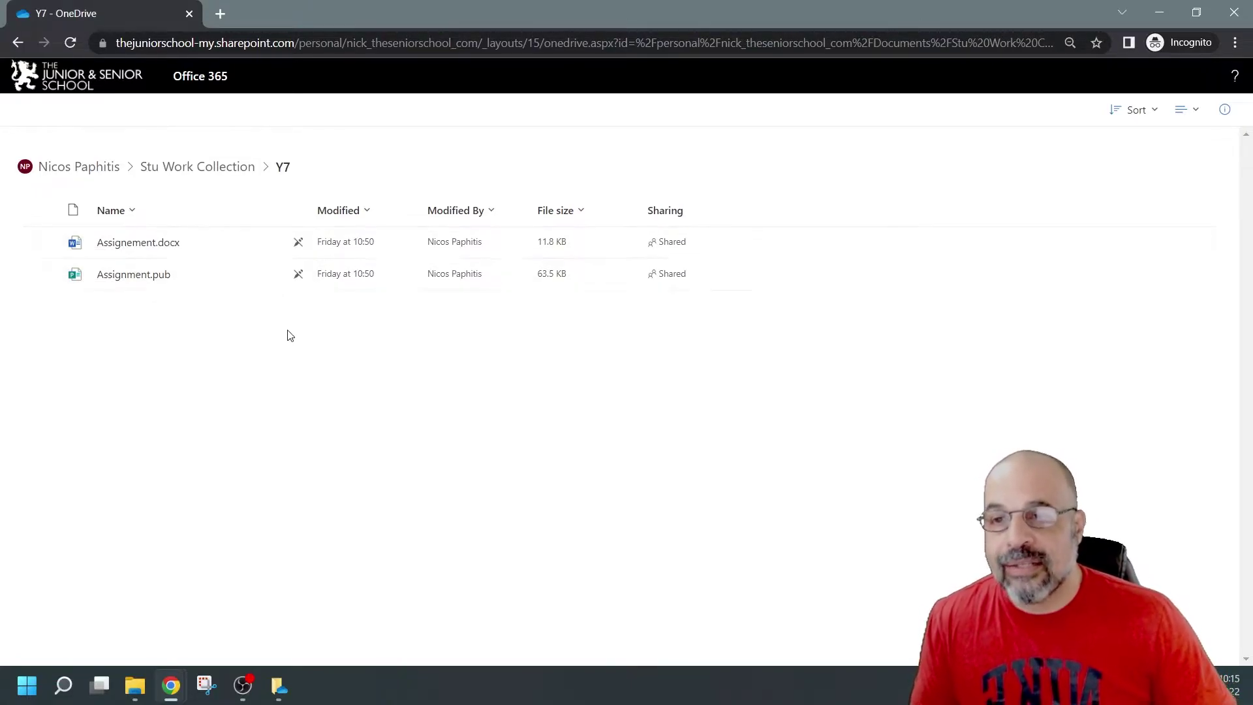
Step: Open Assignement.docx read-only, dismiss both banners, and select the STU1 Assignment heading
click(140, 244)
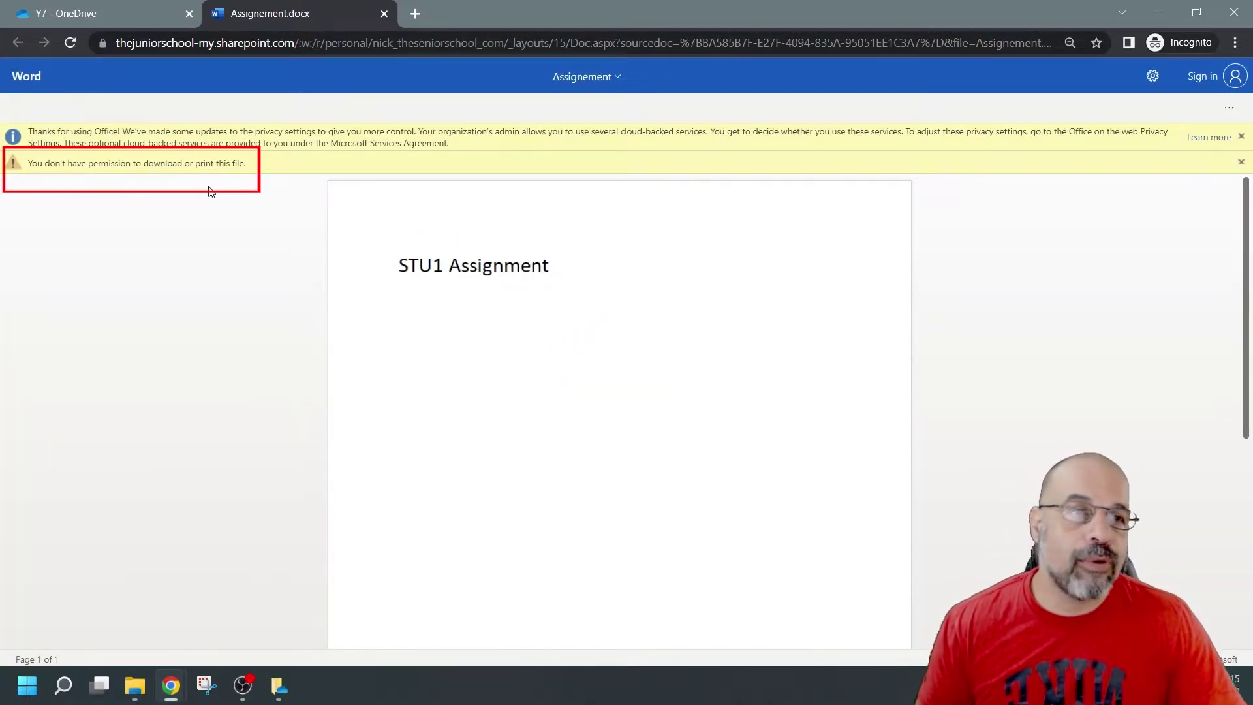
click(1241, 162)
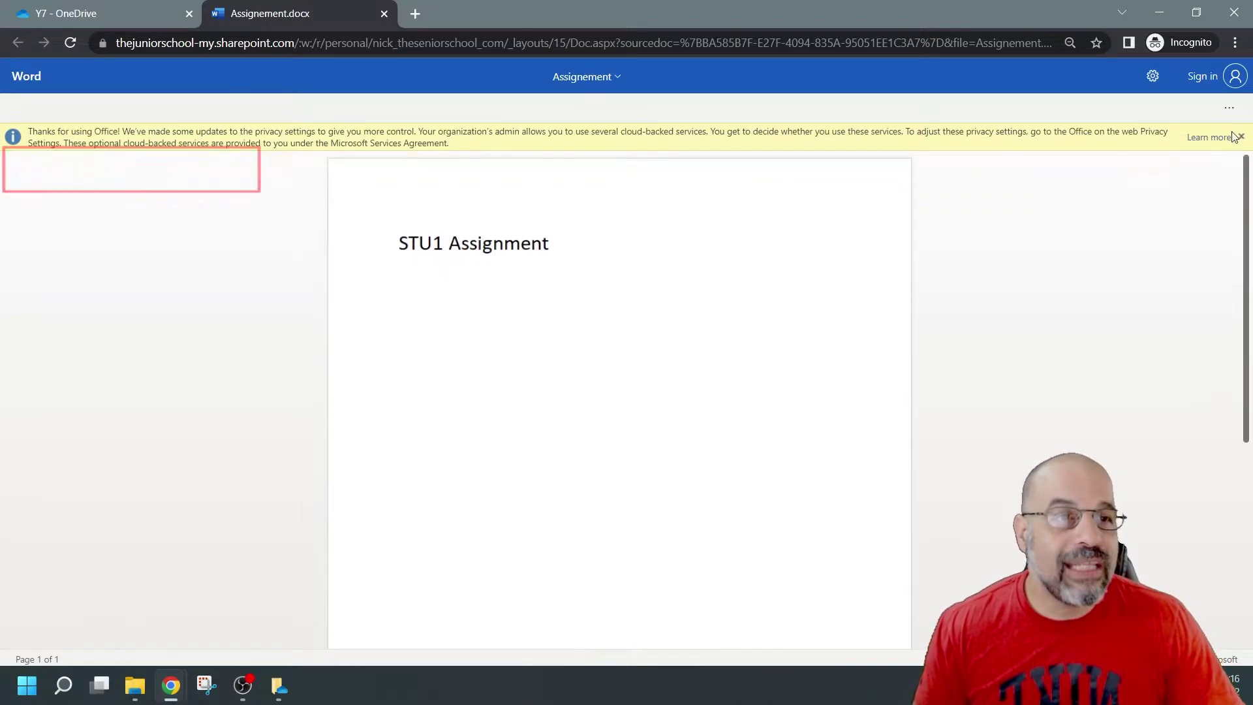
click(1242, 137)
drag(406, 216, 630, 219)
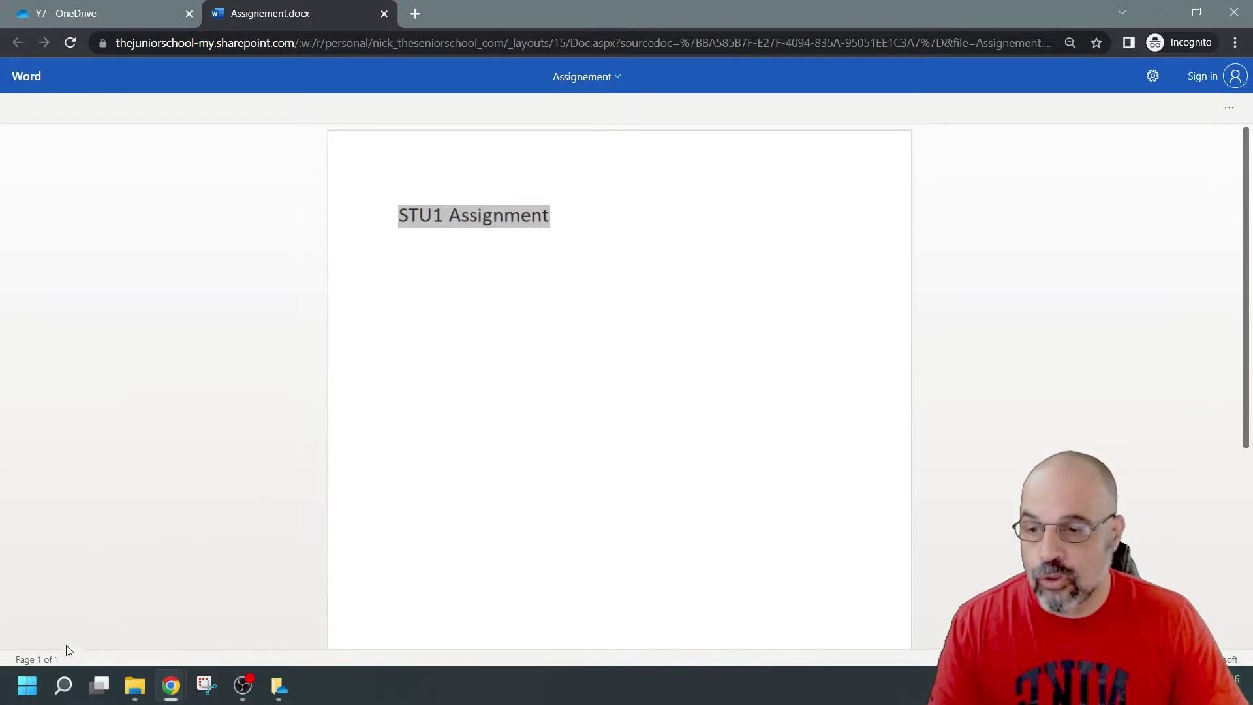
Step: Paste the Y7 sharing link into Notepad and delete the 'f' between its colons
click(26, 685)
text(not)
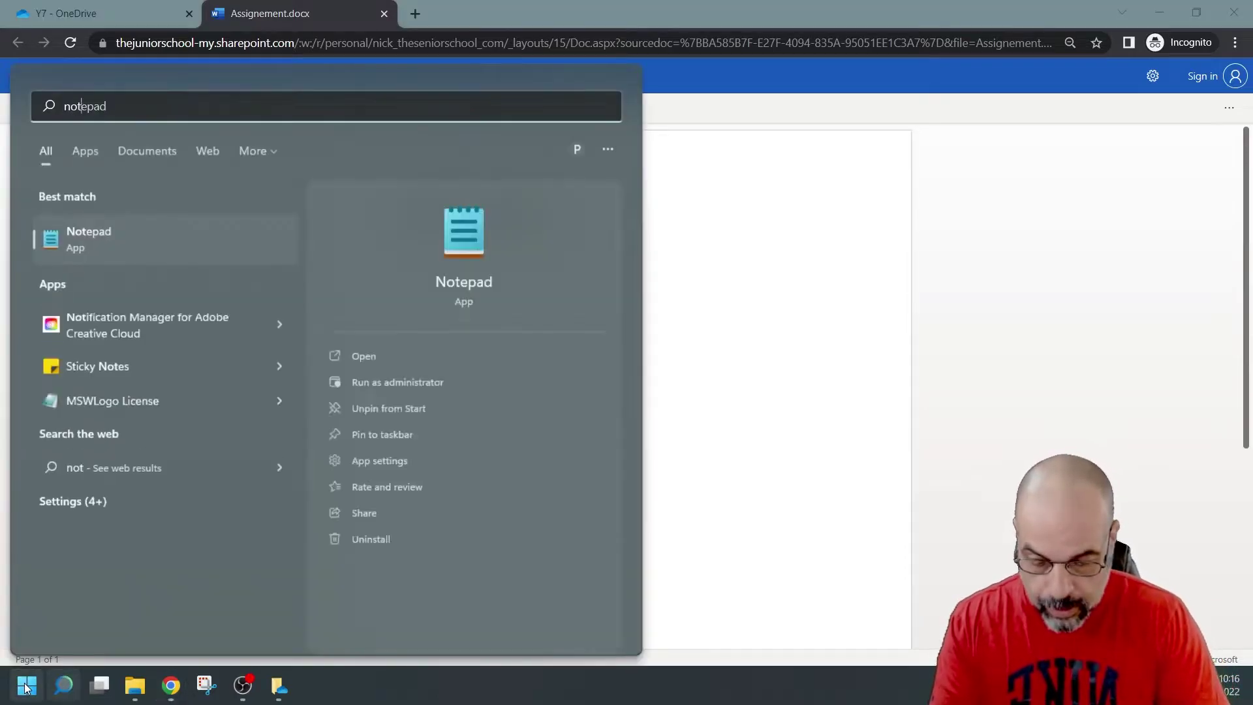
text(e)
key(Return)
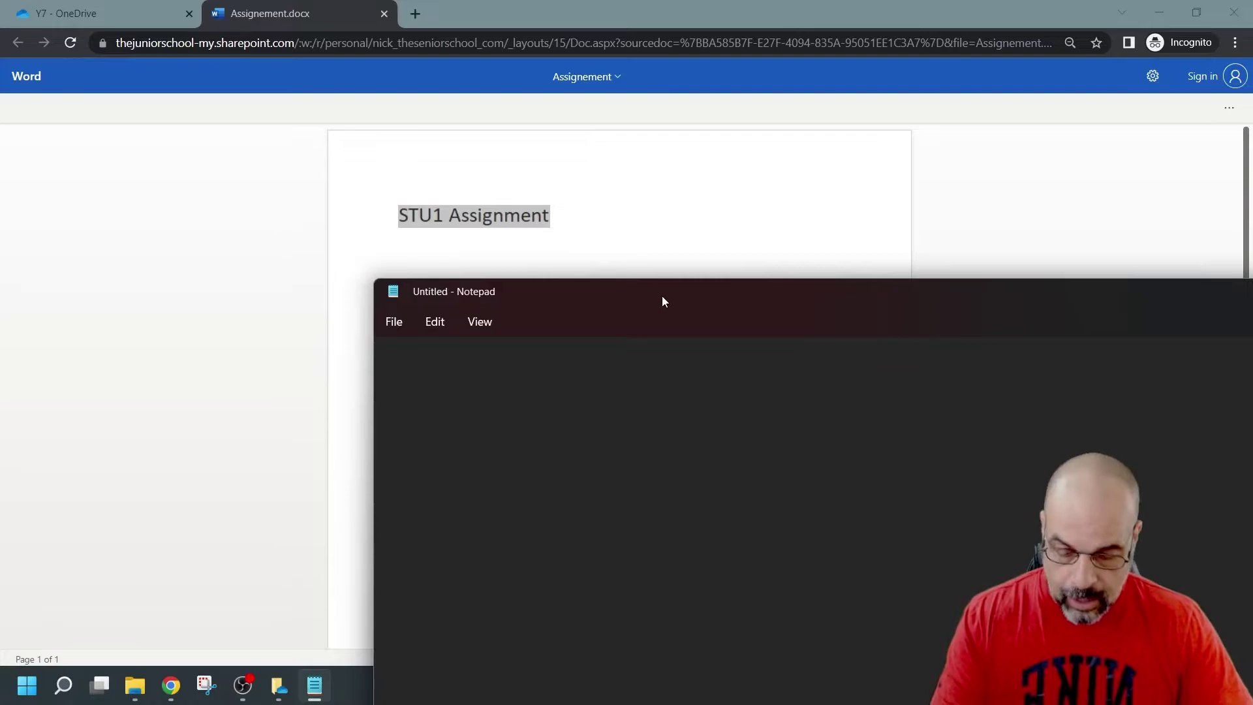
key(ctrl+v)
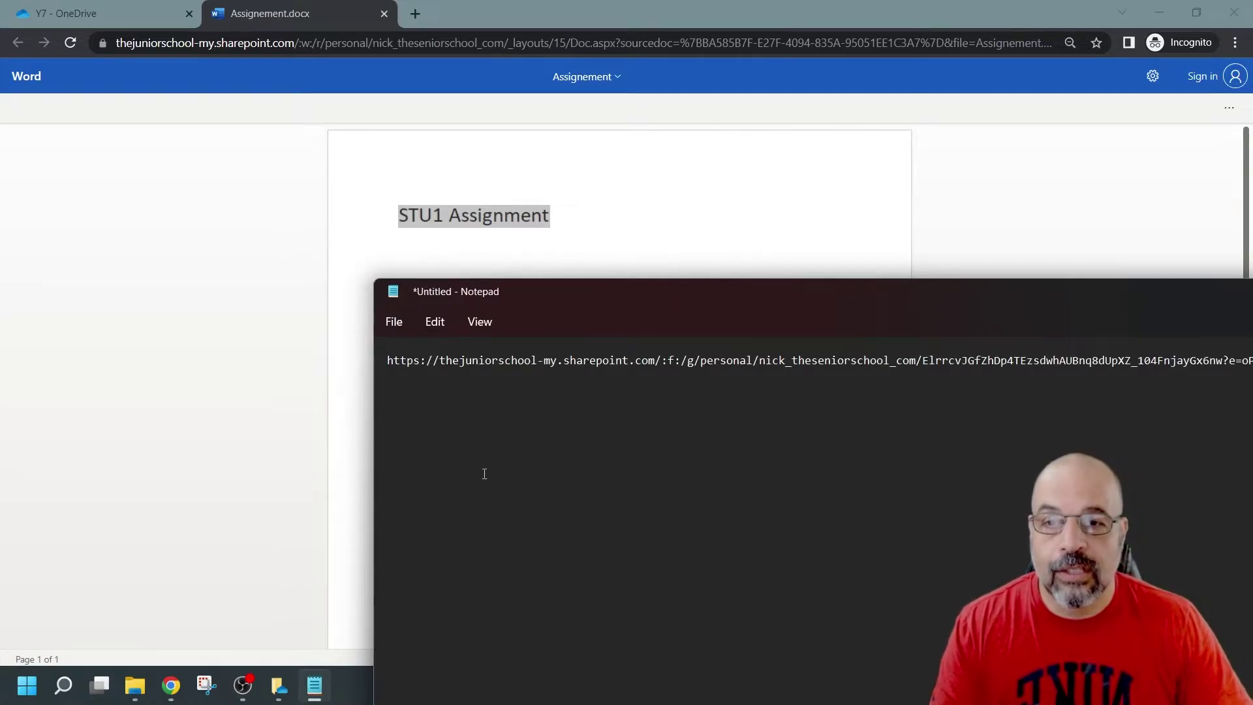
right_click(484, 471)
click(426, 433)
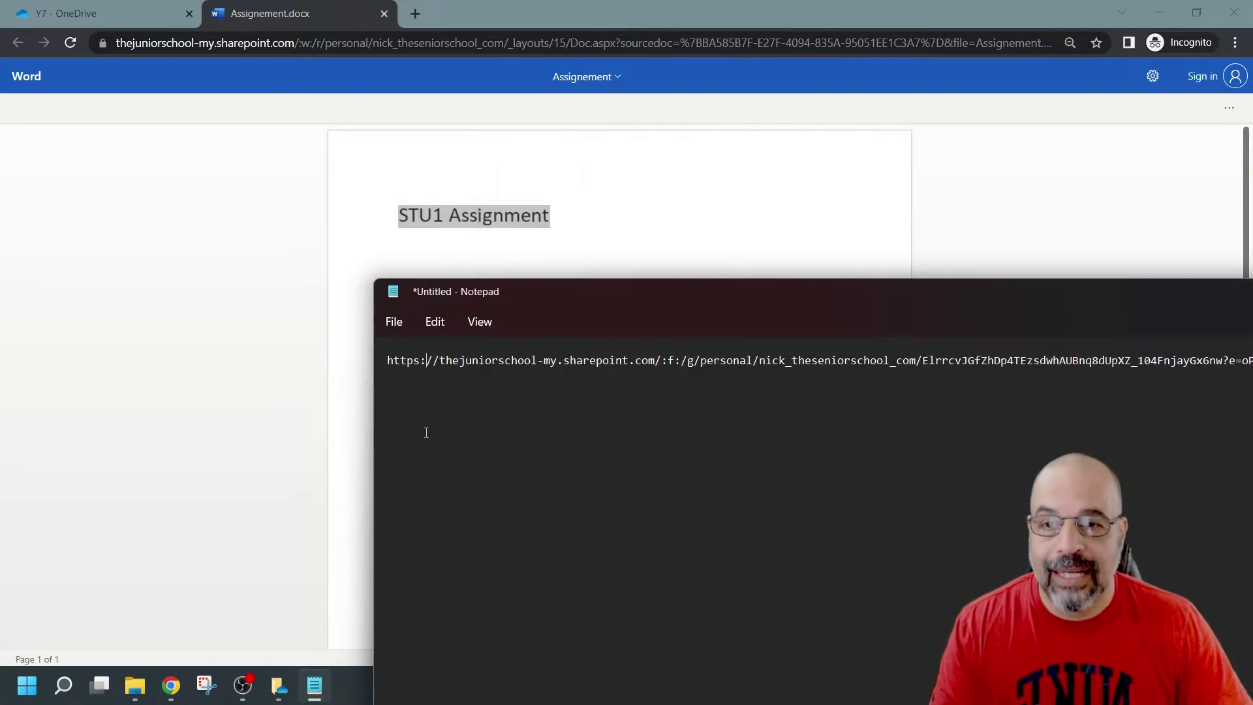
double_click(671, 361)
key(BackSpace)
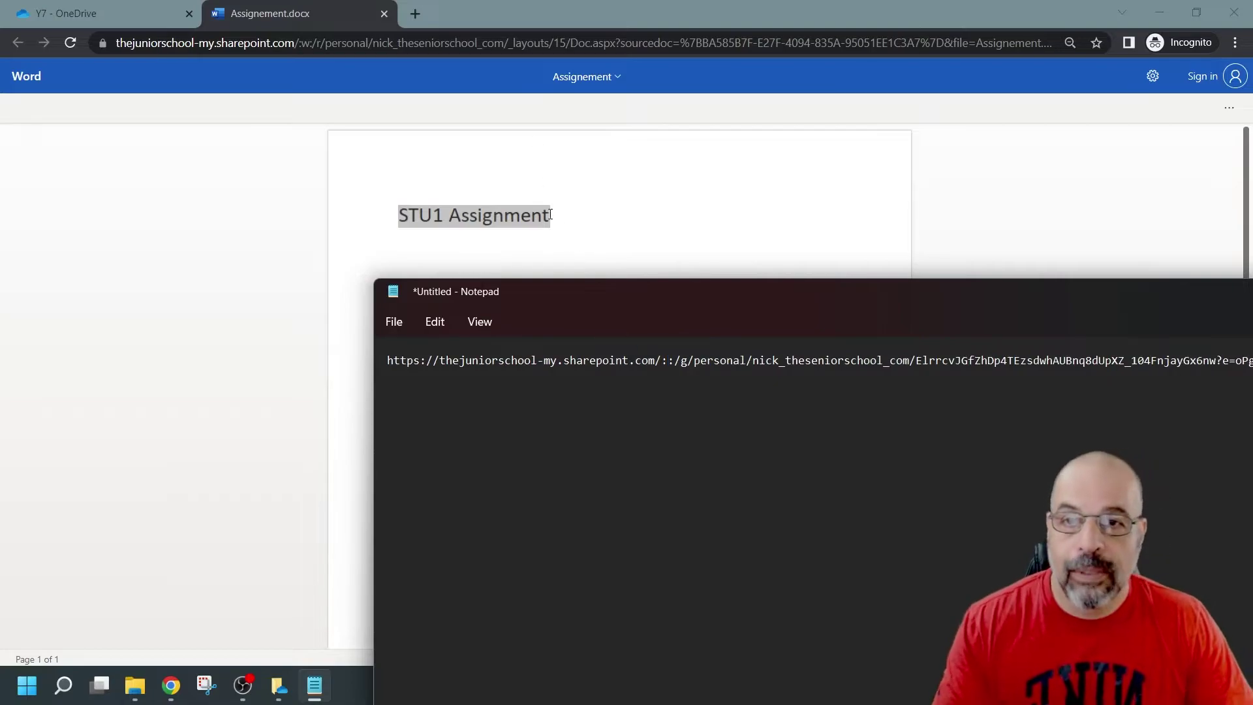
click(552, 214)
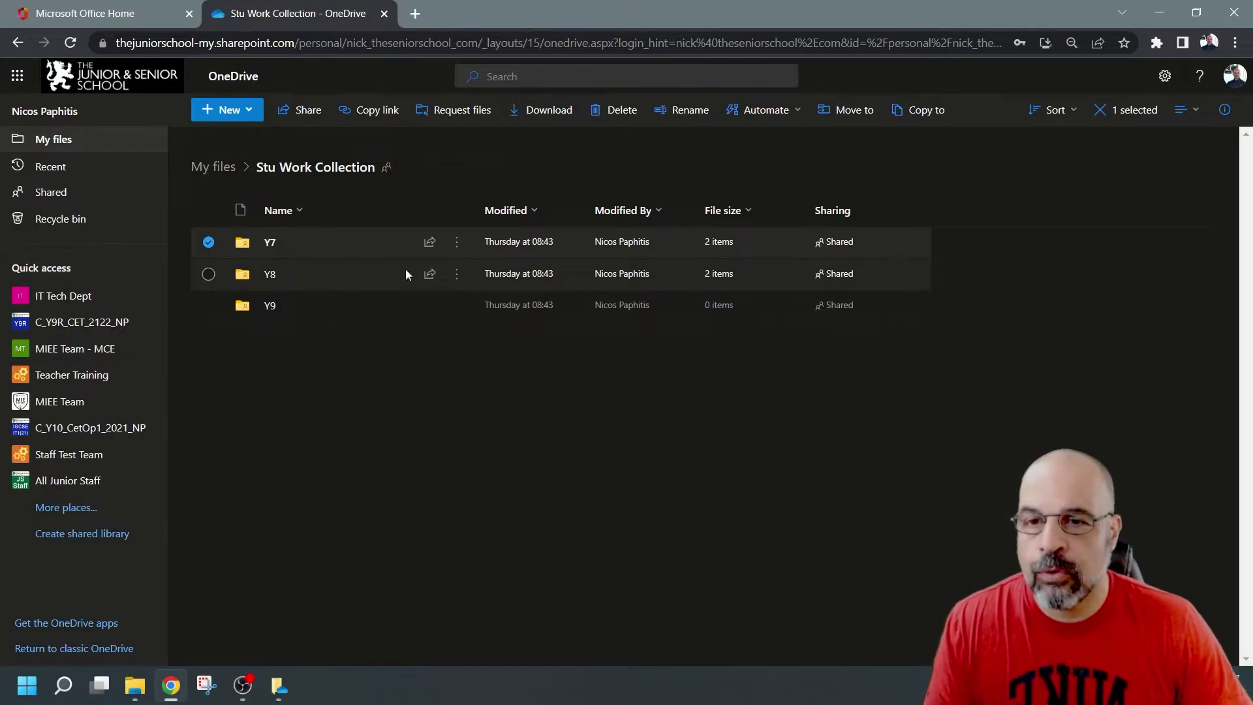
Step: Close the Share Y7 window and bring up the Y8 folder's context menu in File Explorer
click(457, 276)
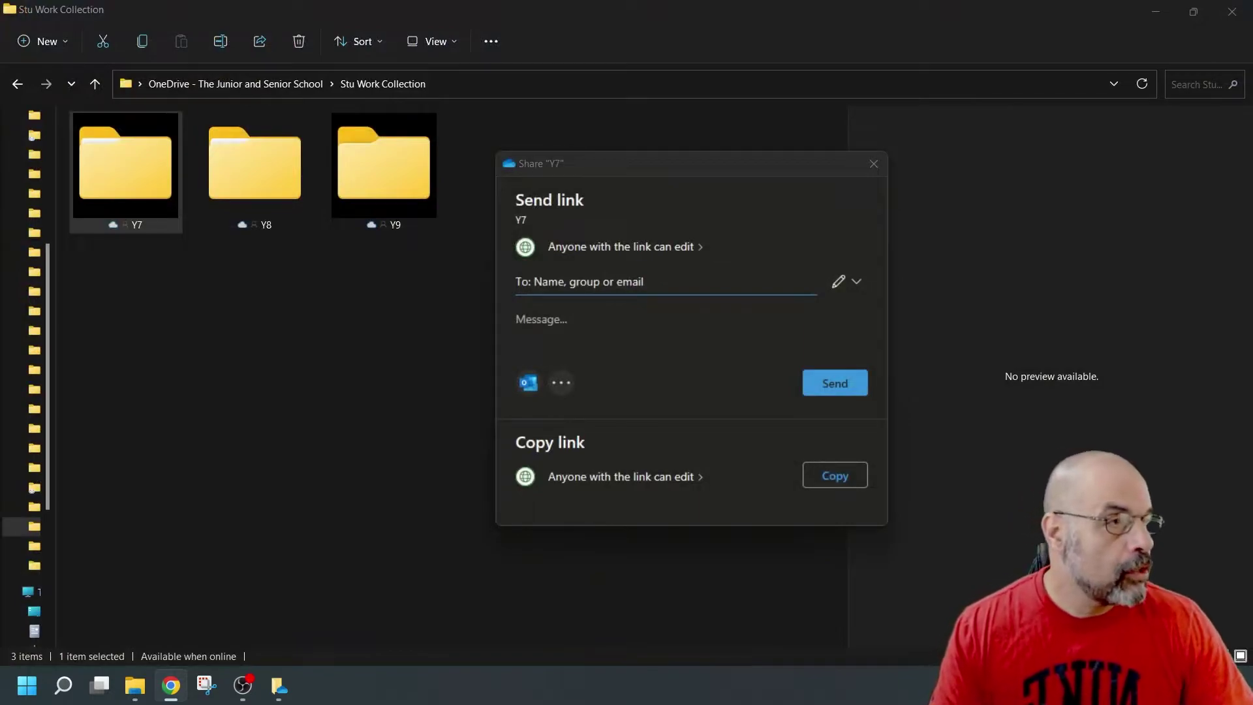
click(874, 164)
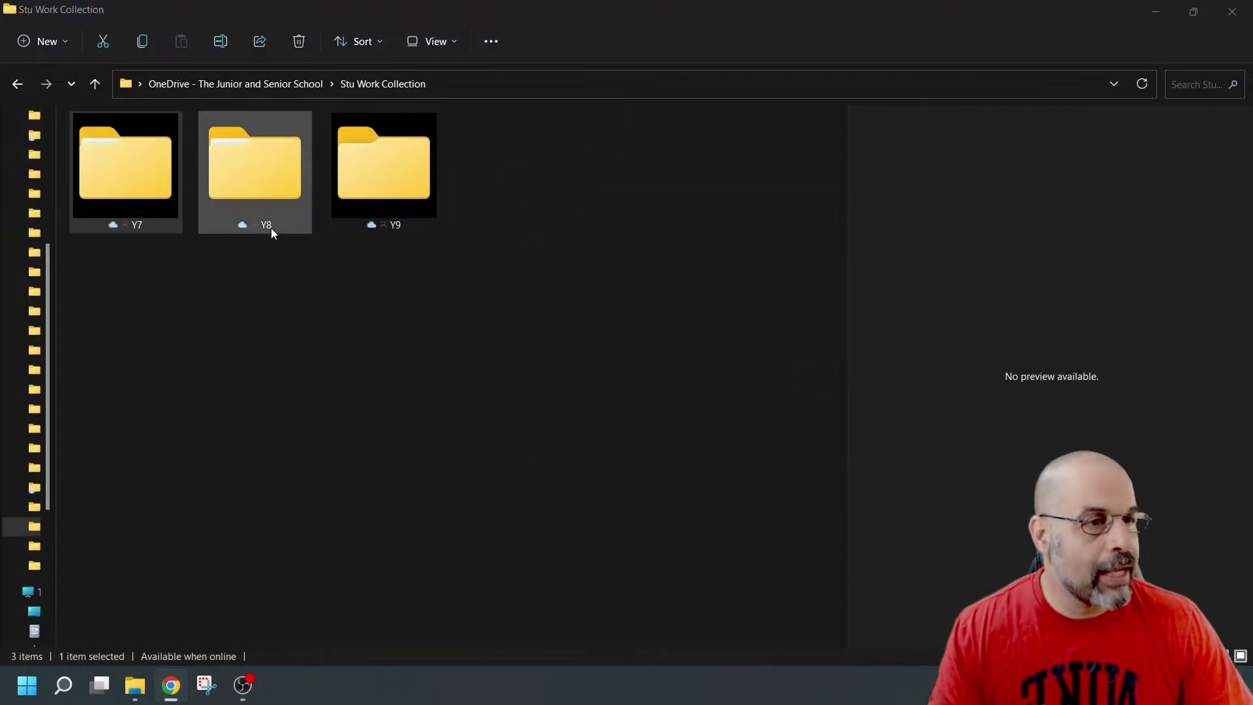
right_click(240, 179)
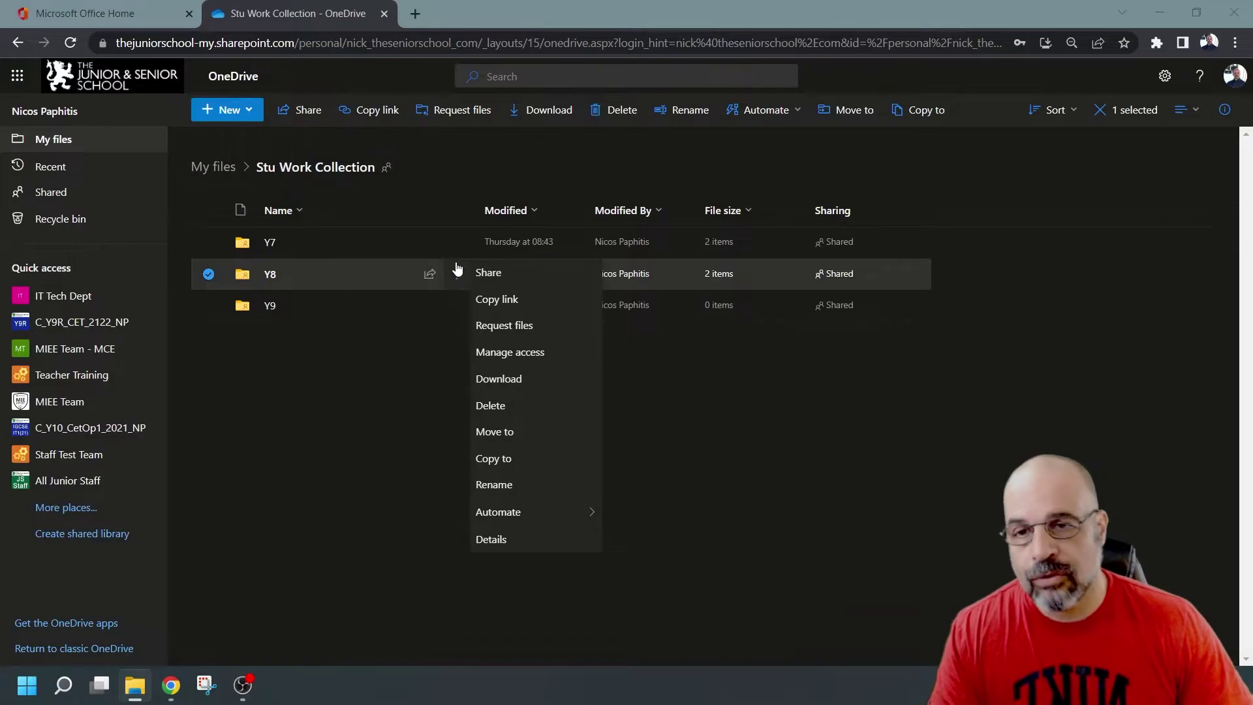
Step: Remove Teacher Training Members from the Y8 folder's first specific-people view link
click(549, 358)
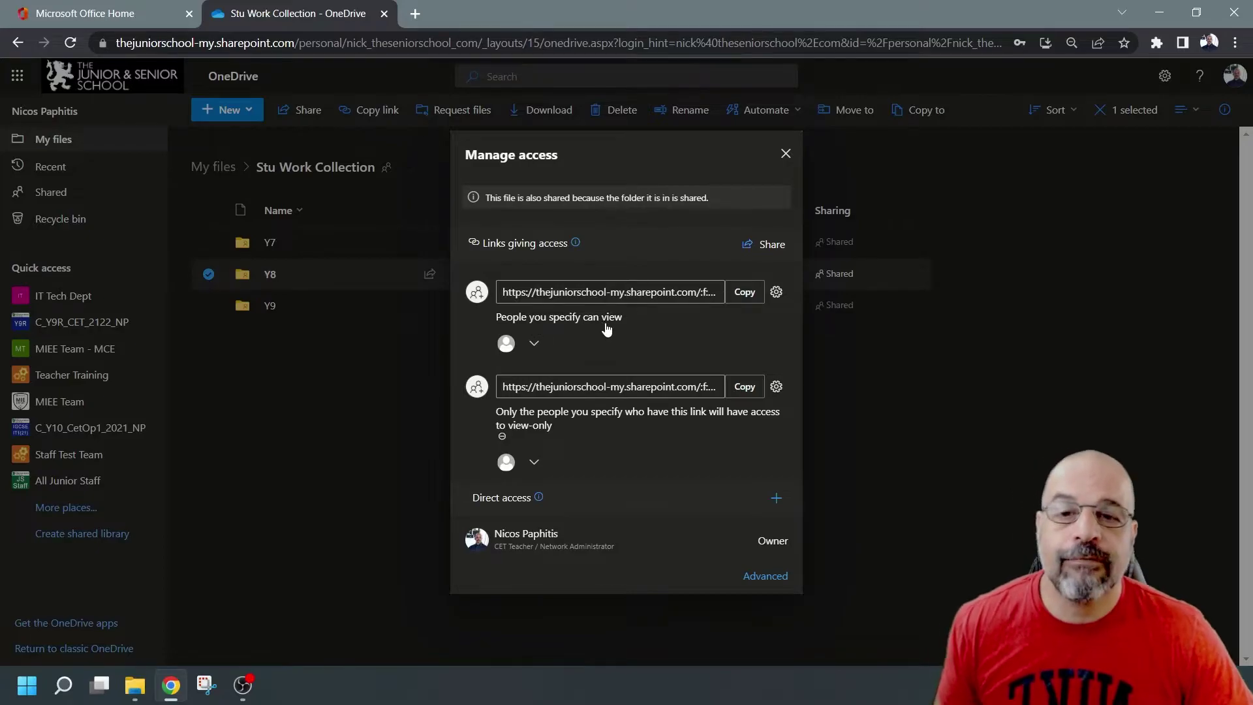
click(534, 343)
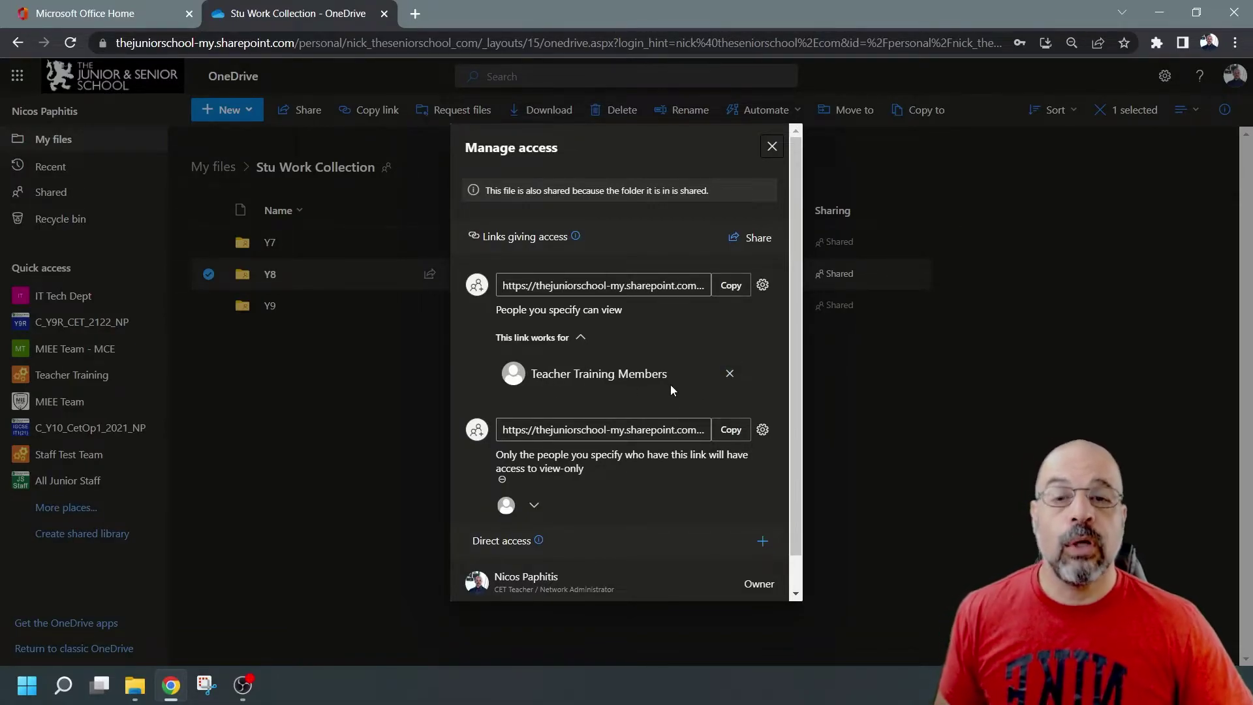
click(730, 373)
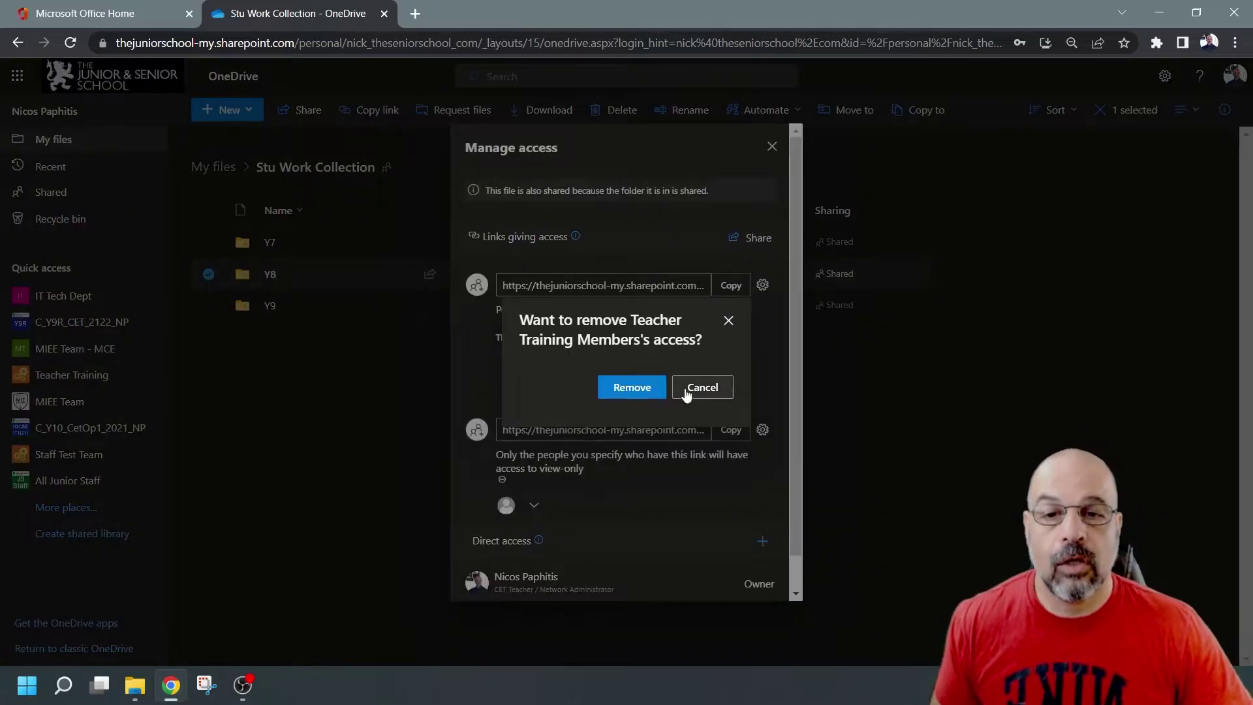
click(637, 388)
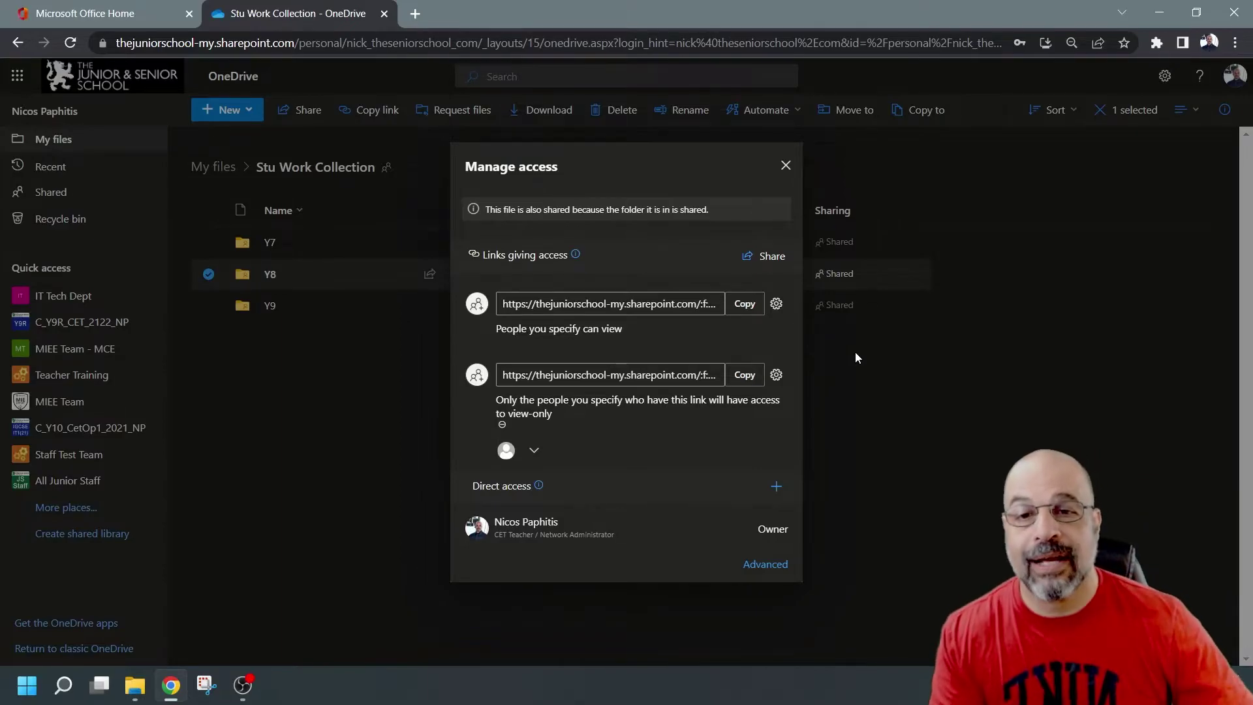
Step: Delete Y8's empty specific-people link and check the remaining view link works for student1
click(776, 304)
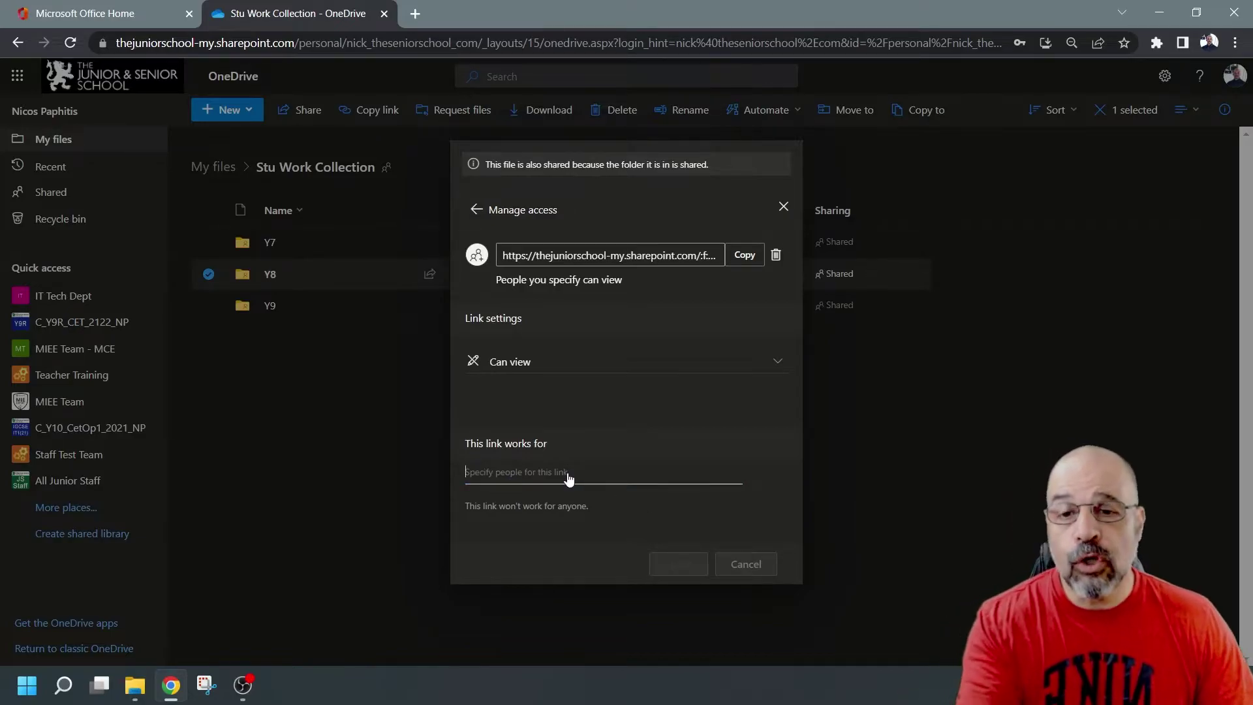
click(779, 363)
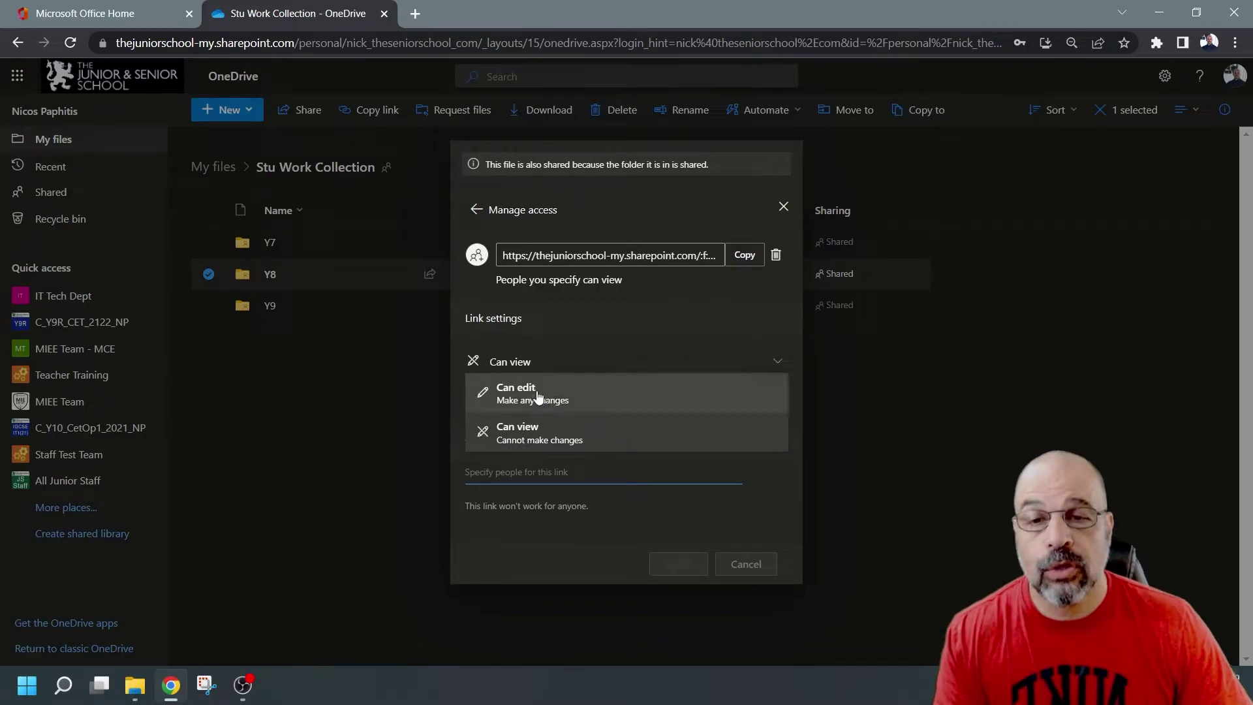
click(711, 298)
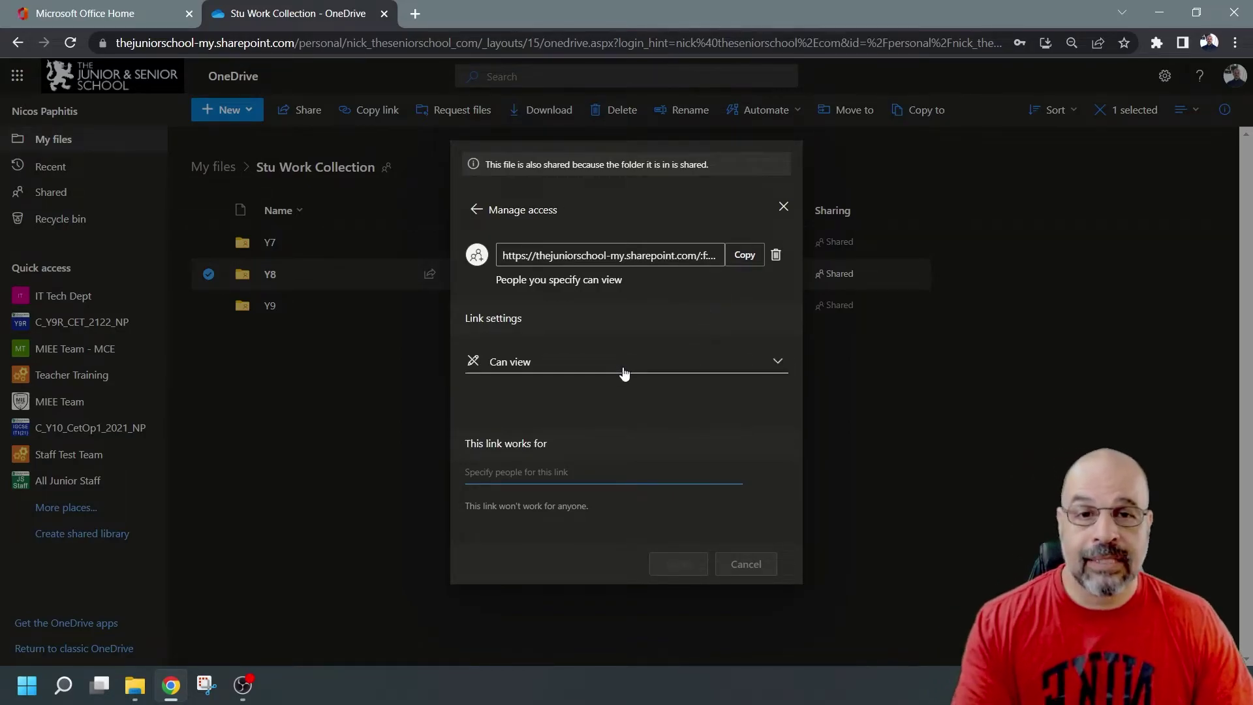
click(777, 255)
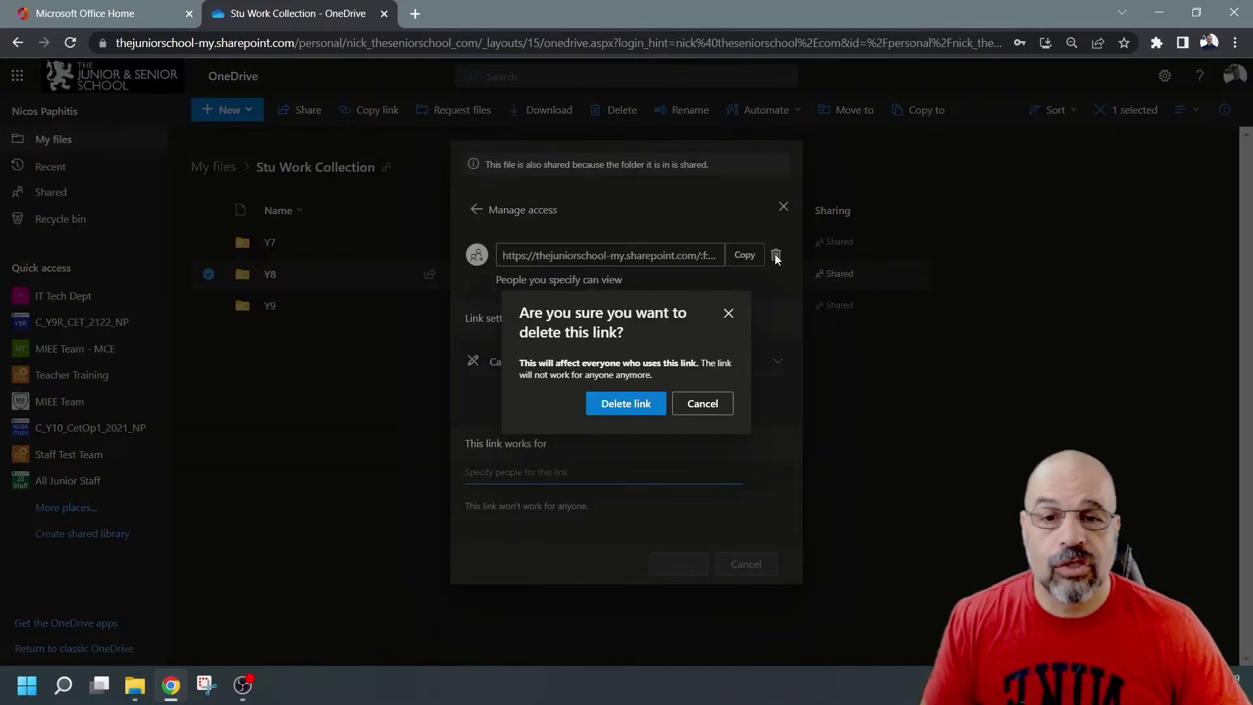
click(625, 401)
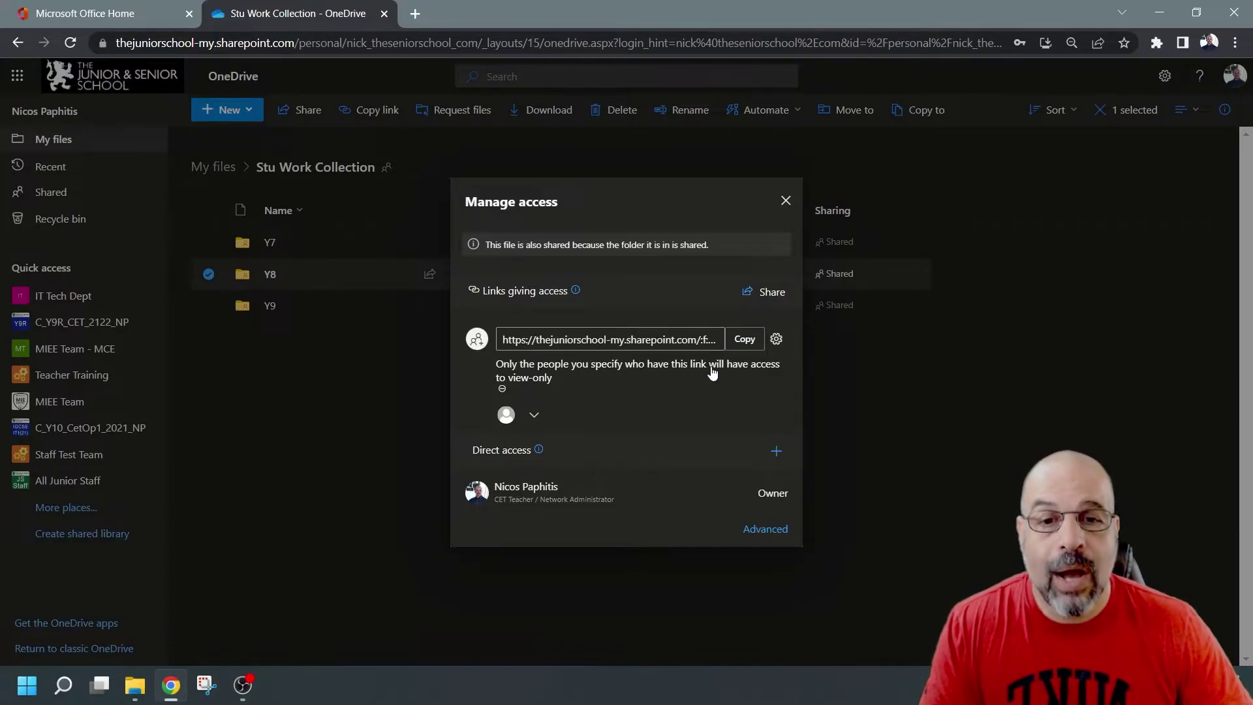
click(544, 420)
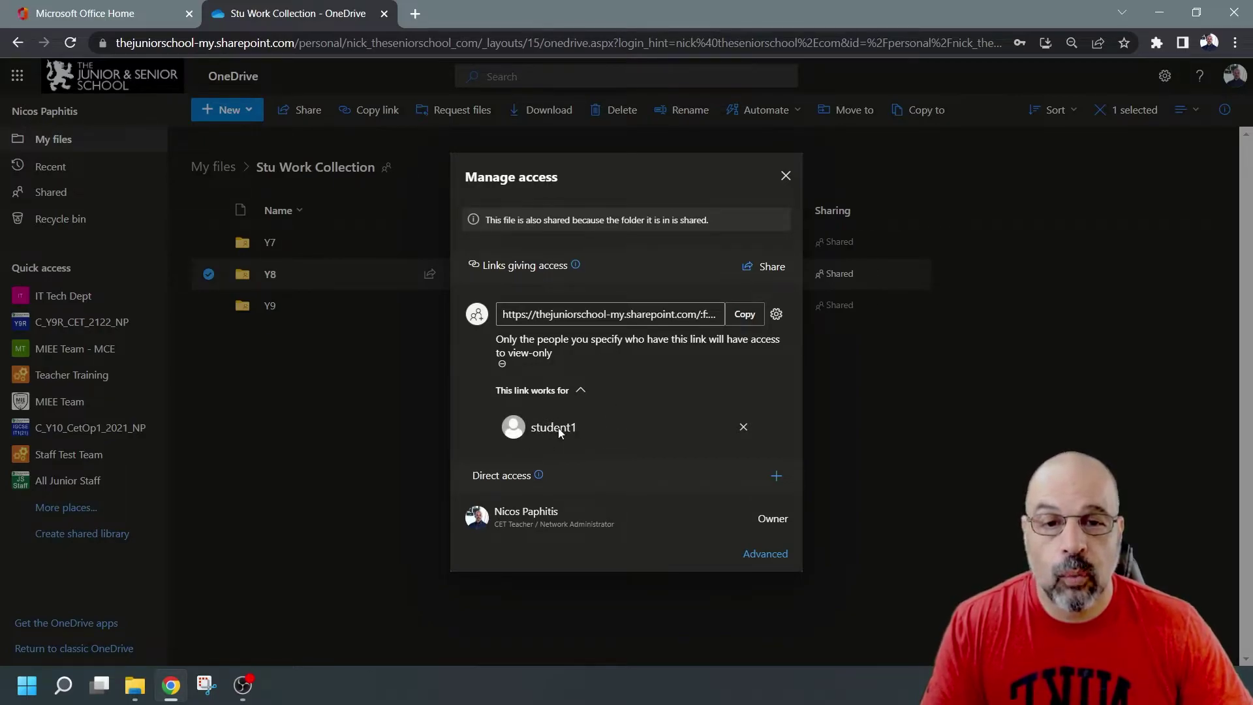
Step: Give Y7's password-protected view-only link a new password, then copy its address
click(786, 175)
click(456, 242)
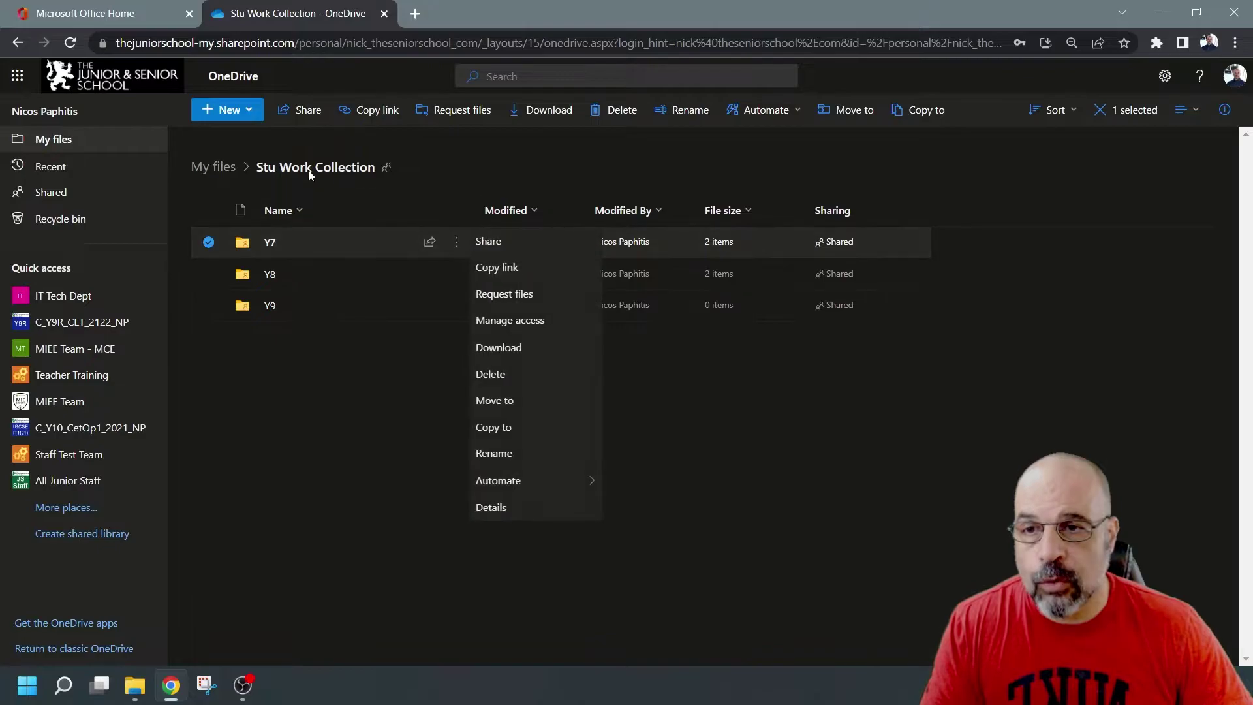
click(528, 322)
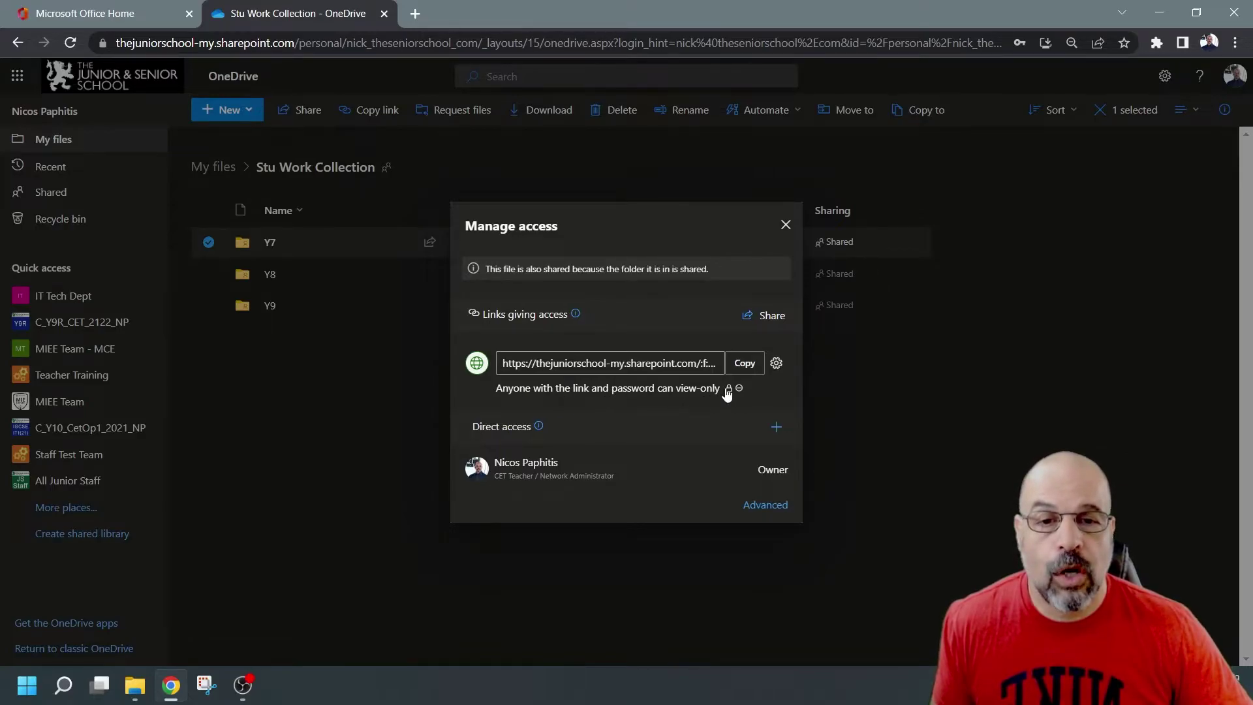
click(776, 363)
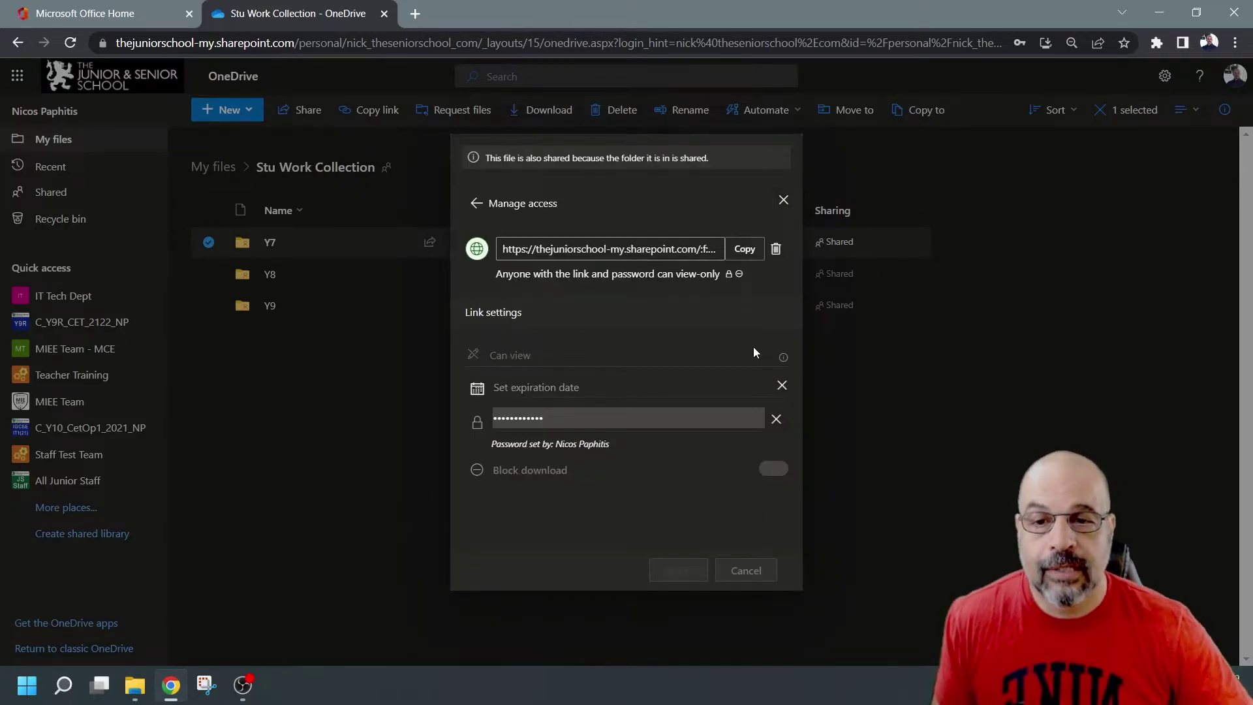
click(589, 387)
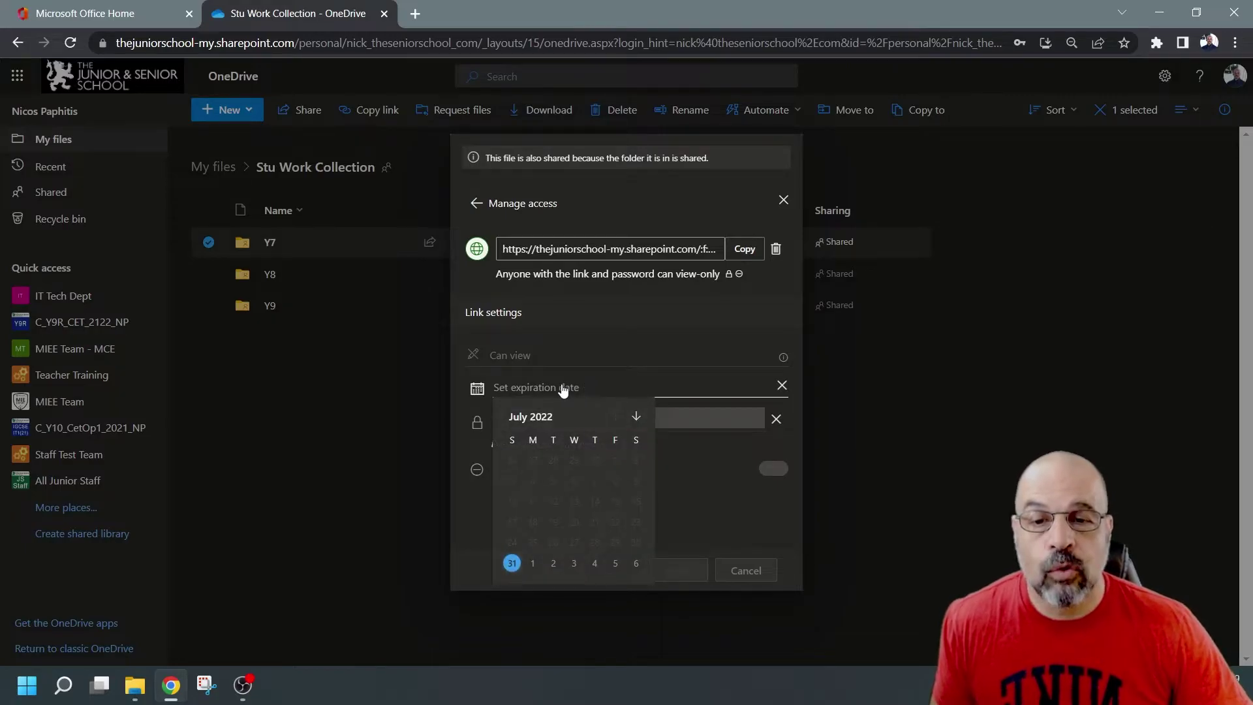
click(742, 422)
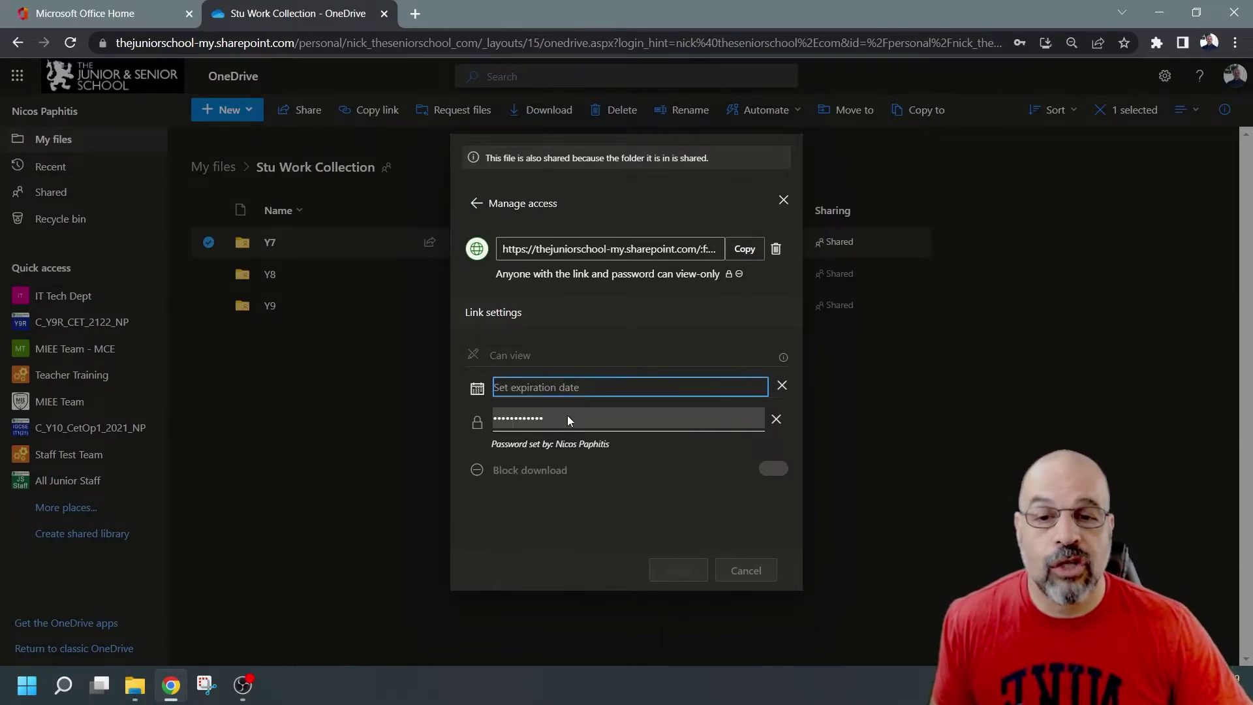
click(776, 418)
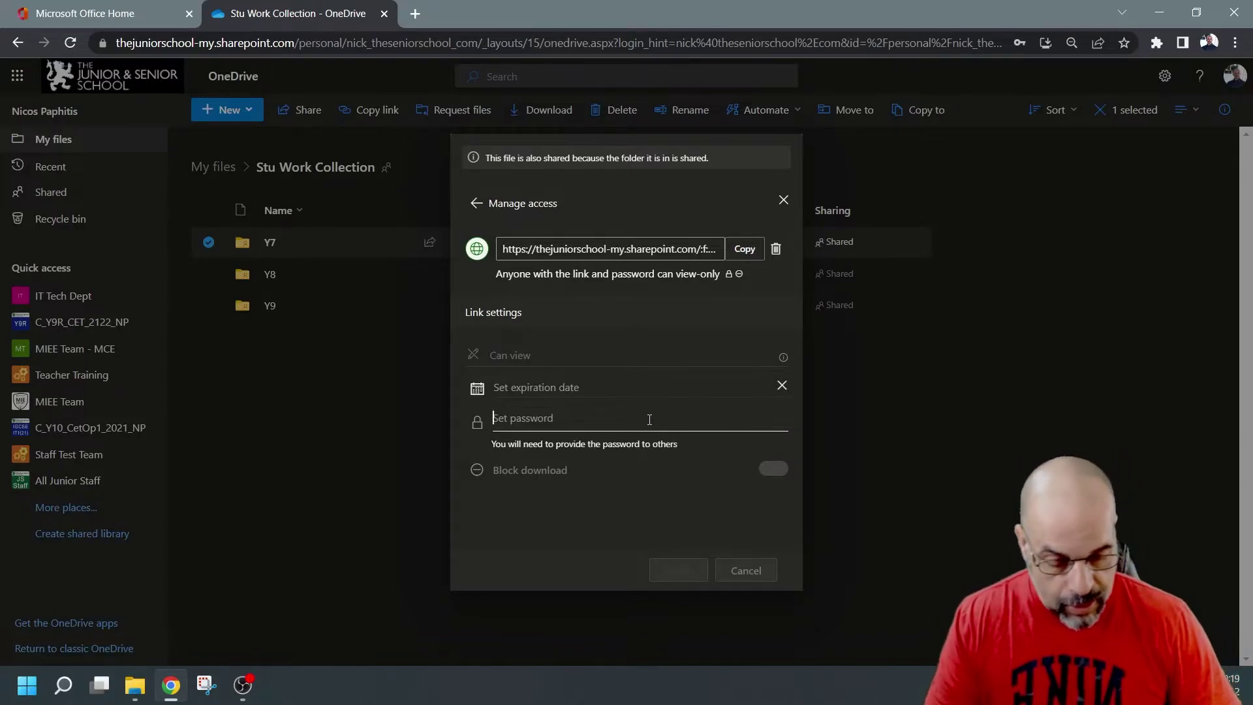
text(••••••)
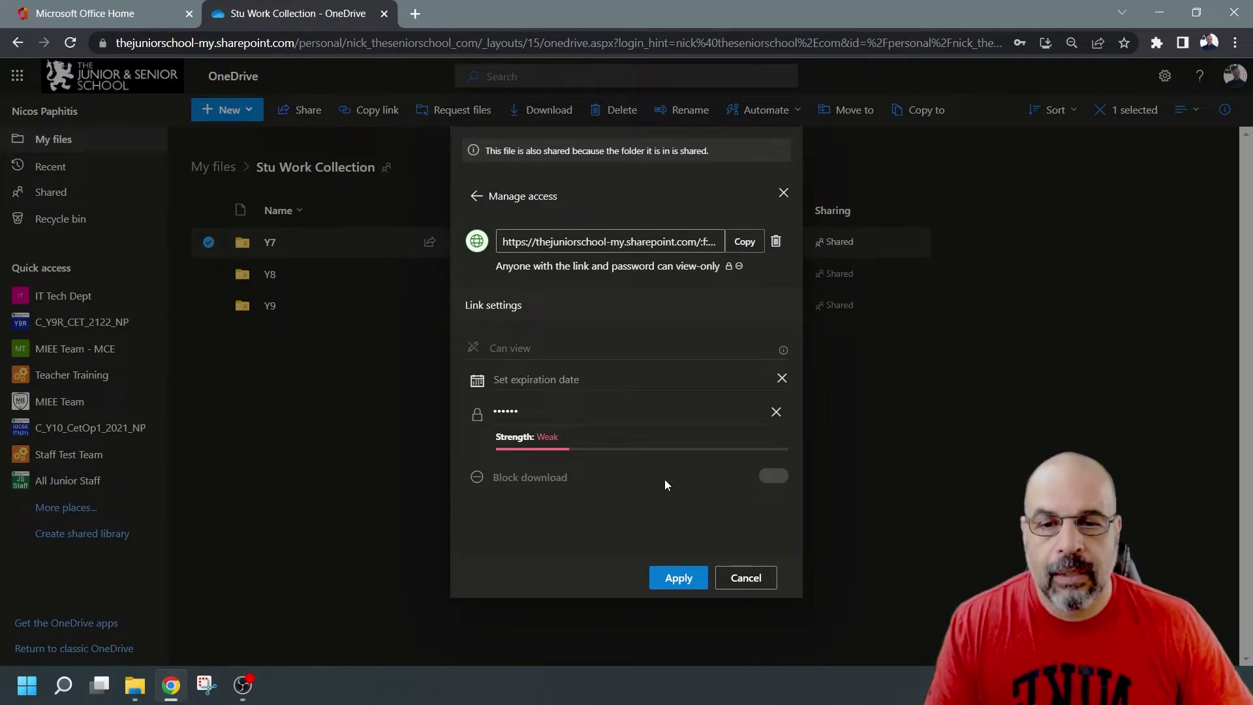
click(673, 575)
click(637, 401)
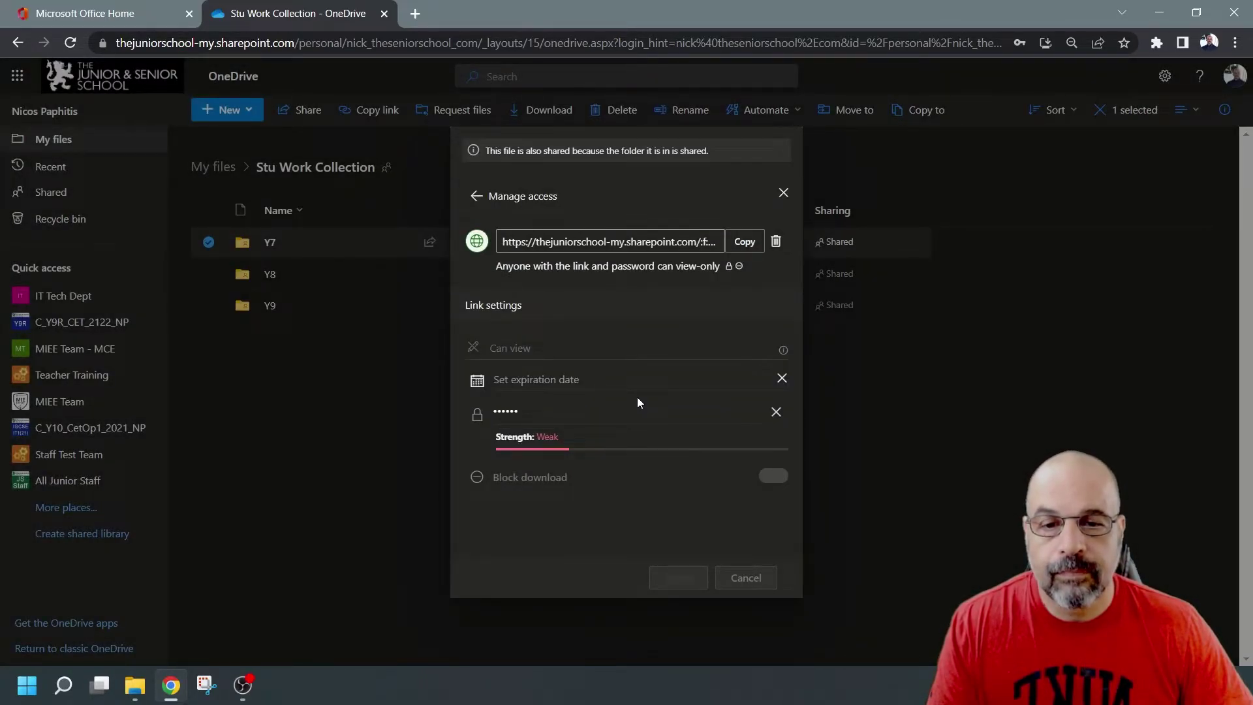
click(746, 243)
Step: Open the copied Y7 link in a private window and unlock it with the correct password
mouse_move(733, 268)
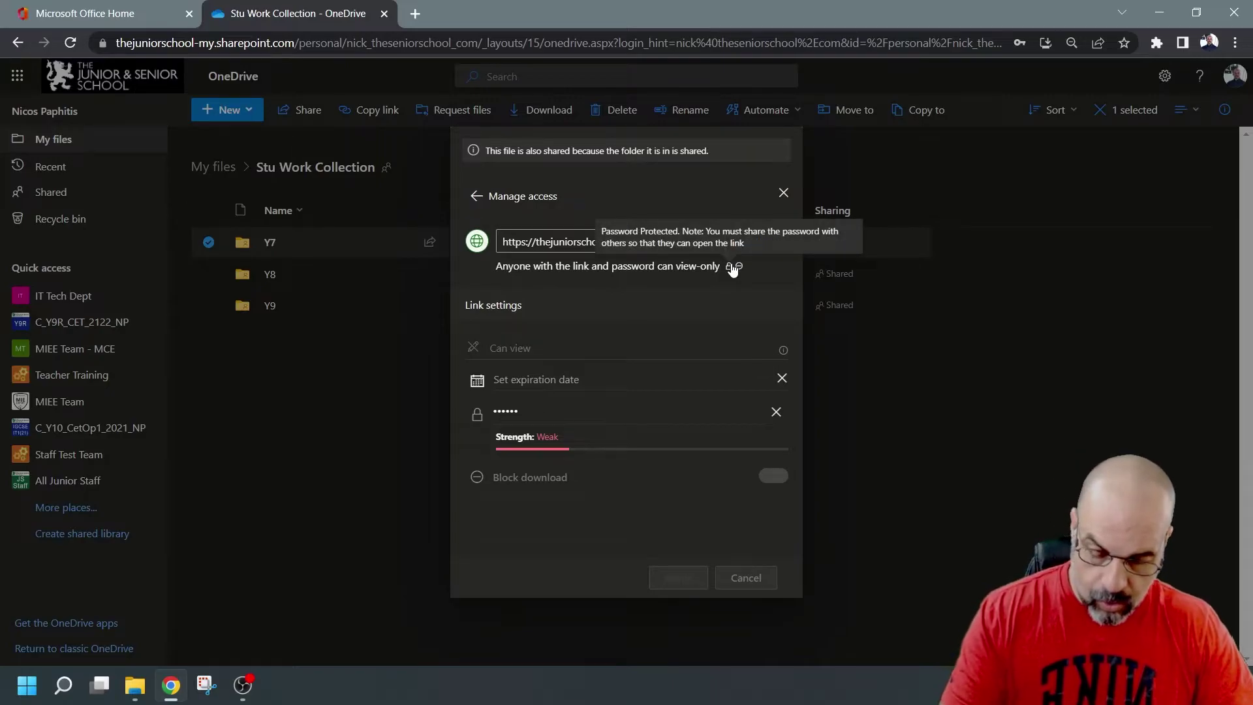
key(ctrl+shift+n)
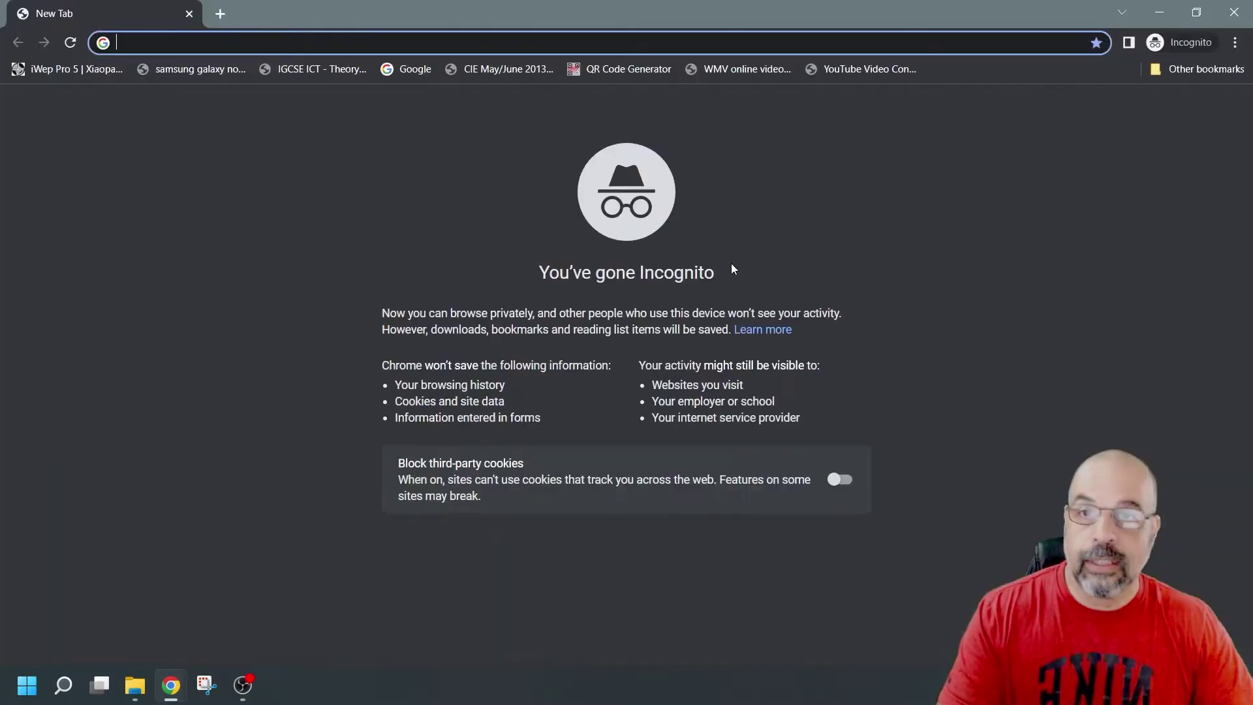
key(ctrl+v)
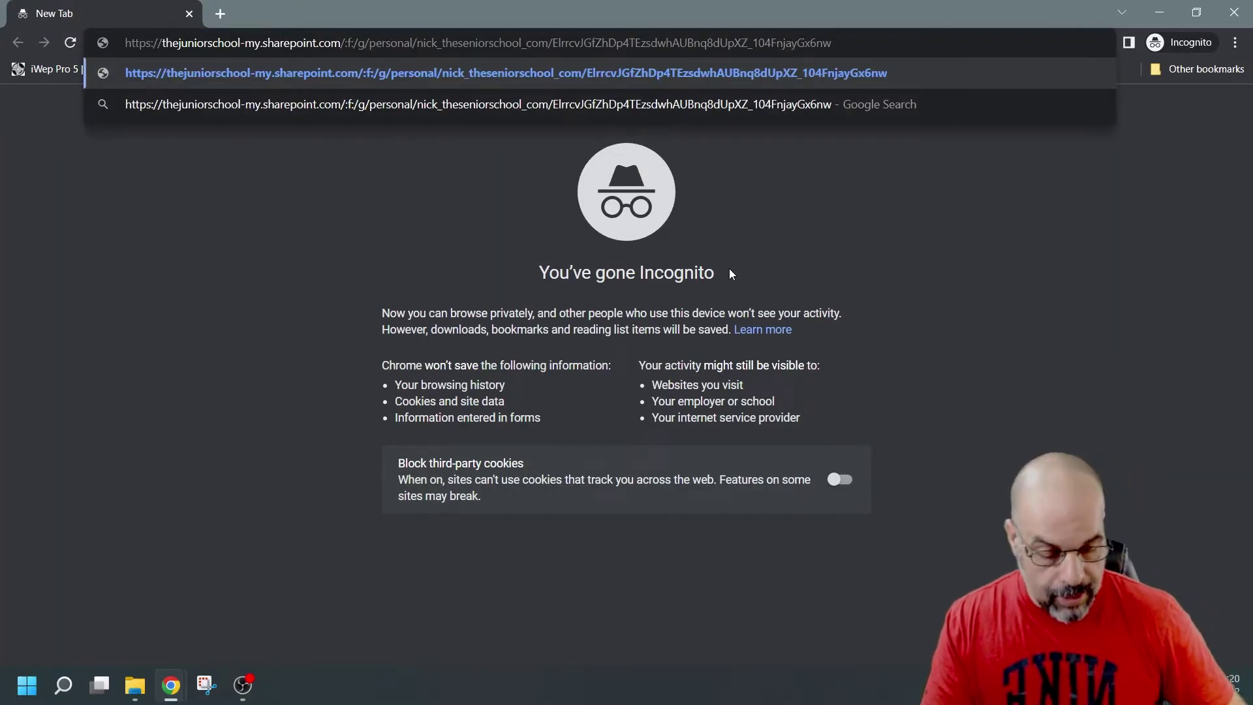
key(Return)
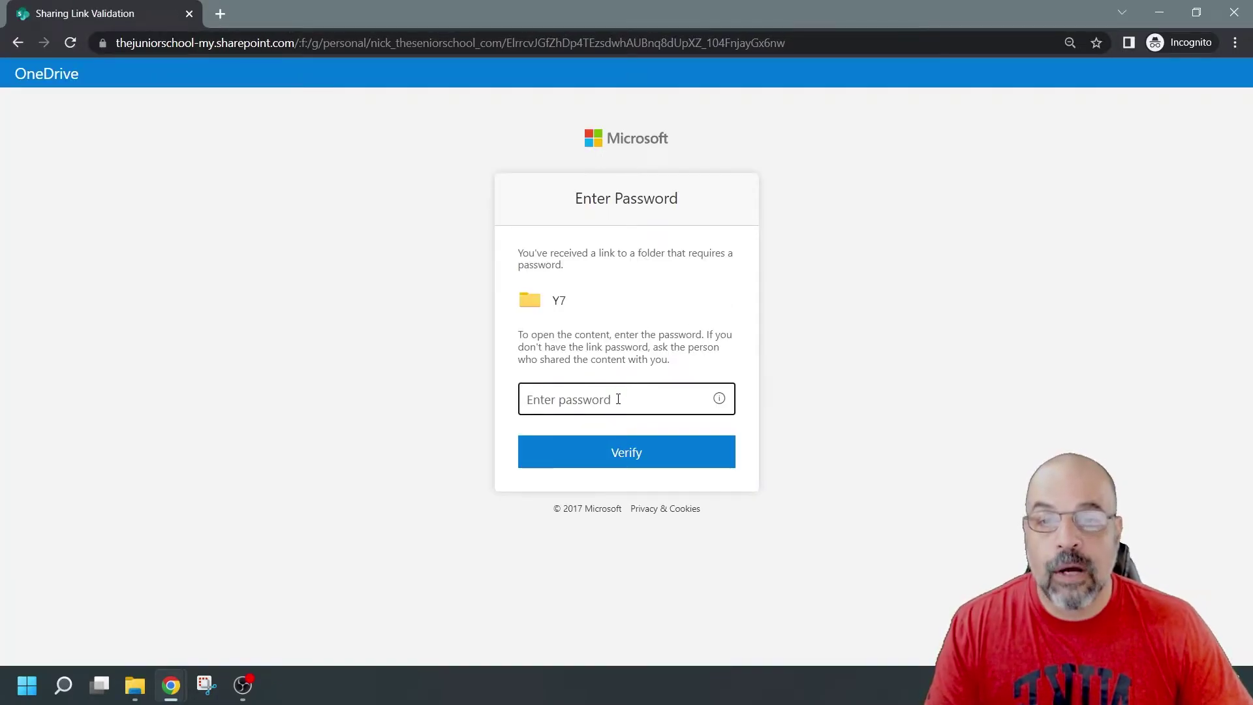
text(****)
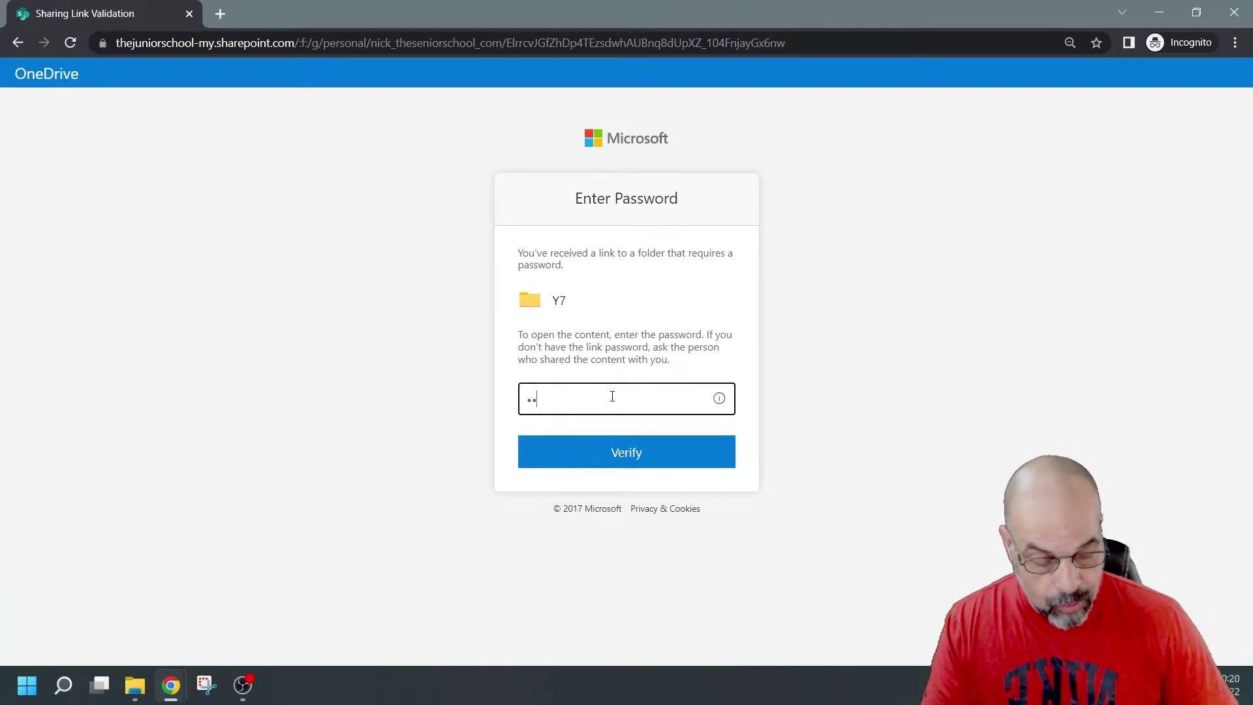
click(634, 454)
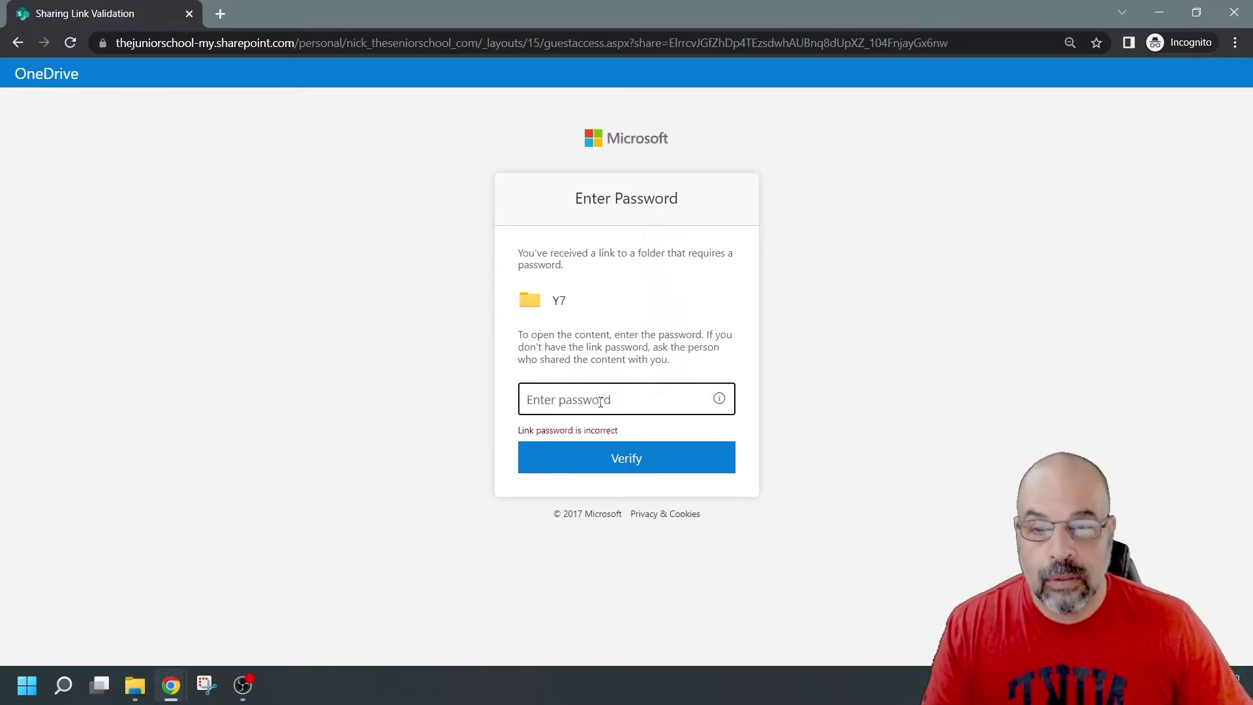
text(******)
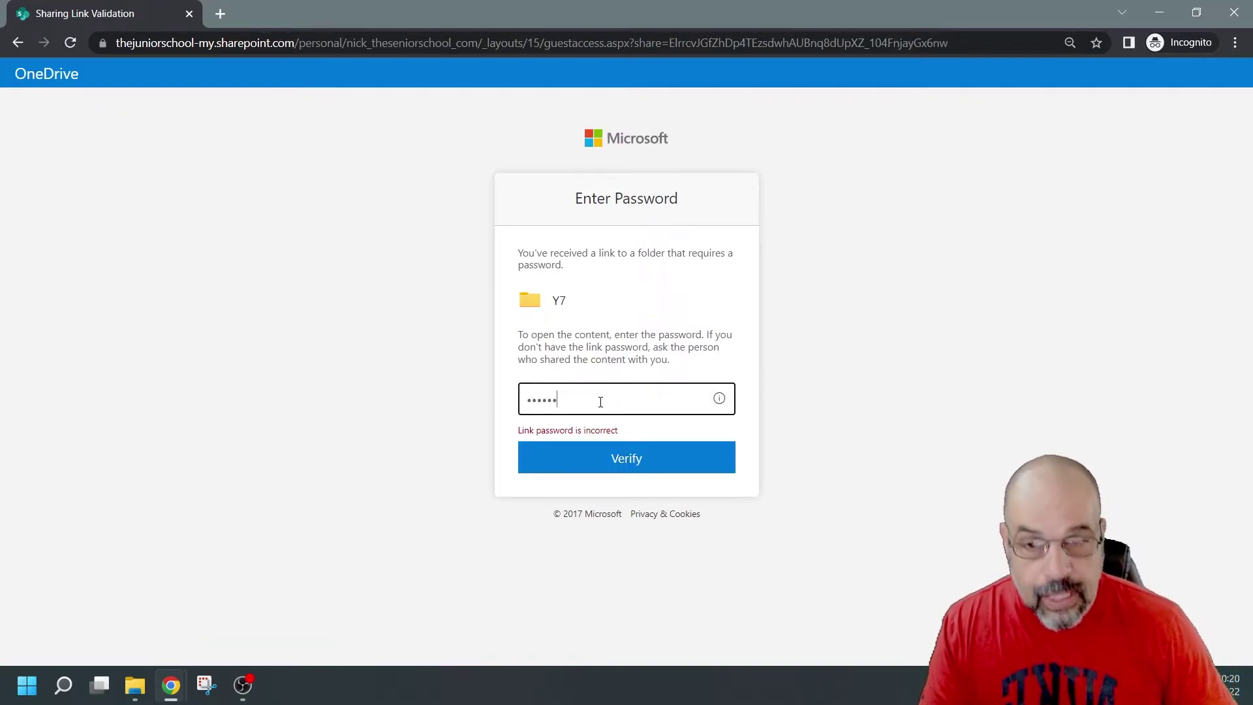
key(Return)
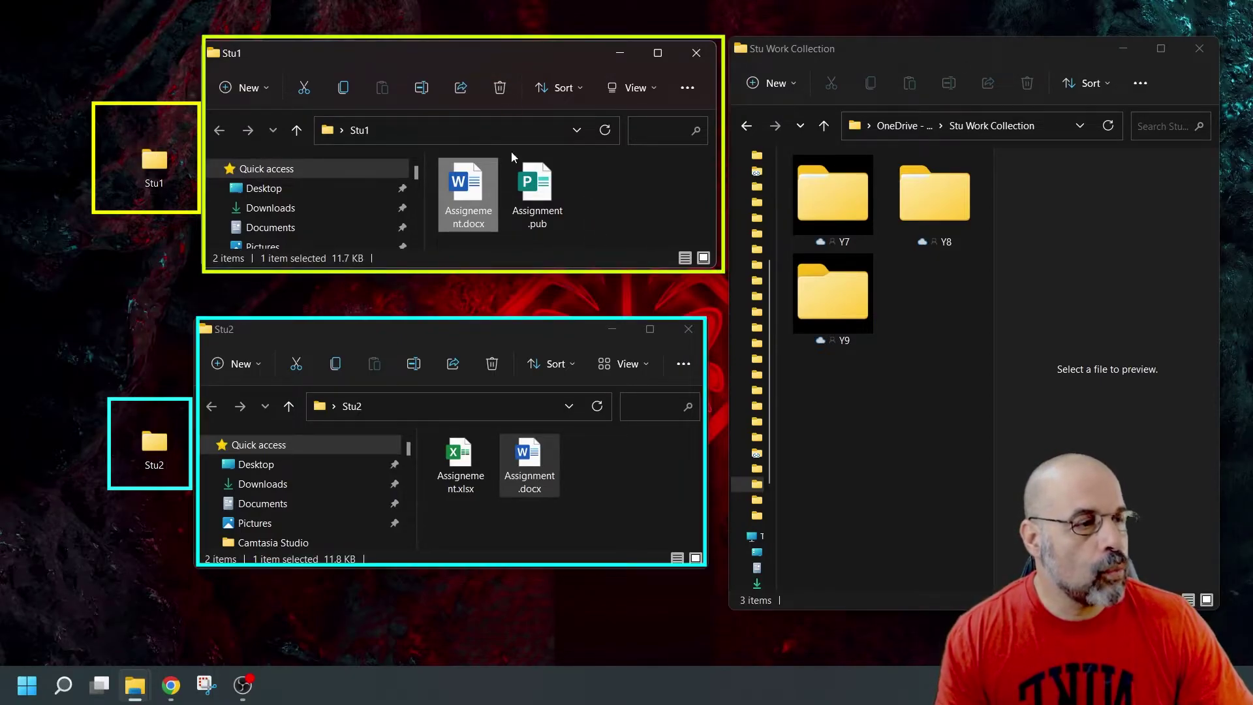
click(494, 332)
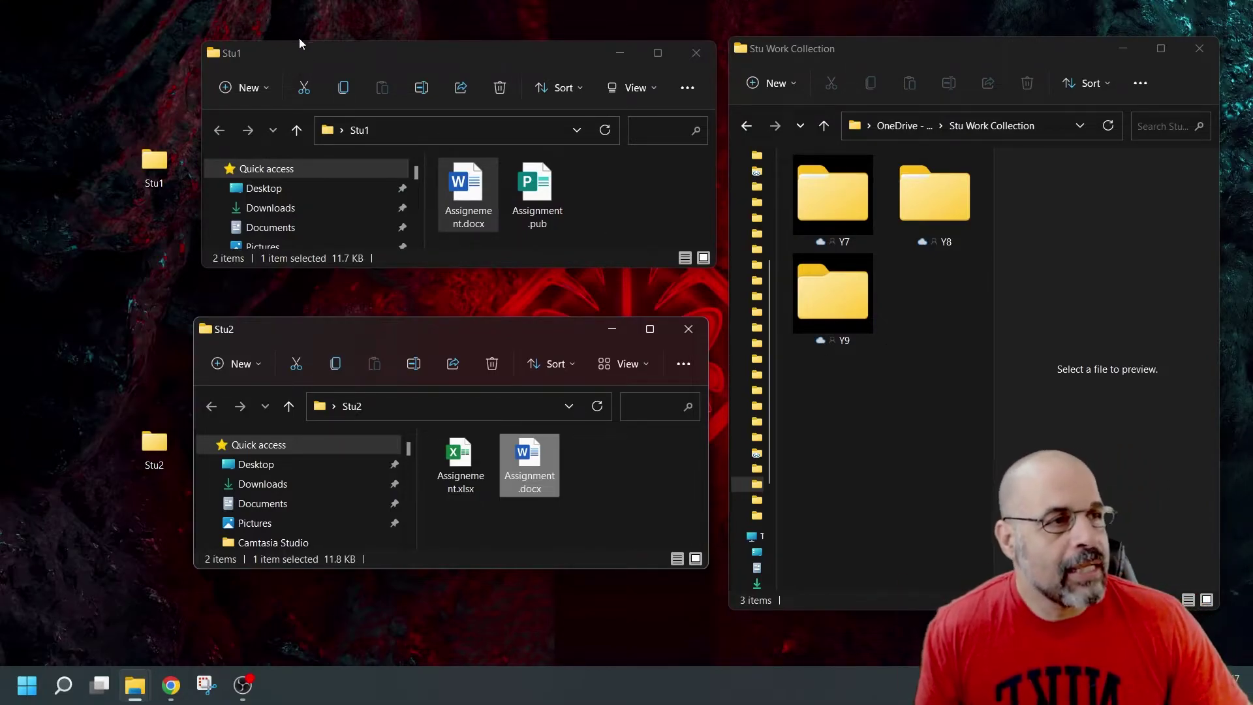
click(296, 59)
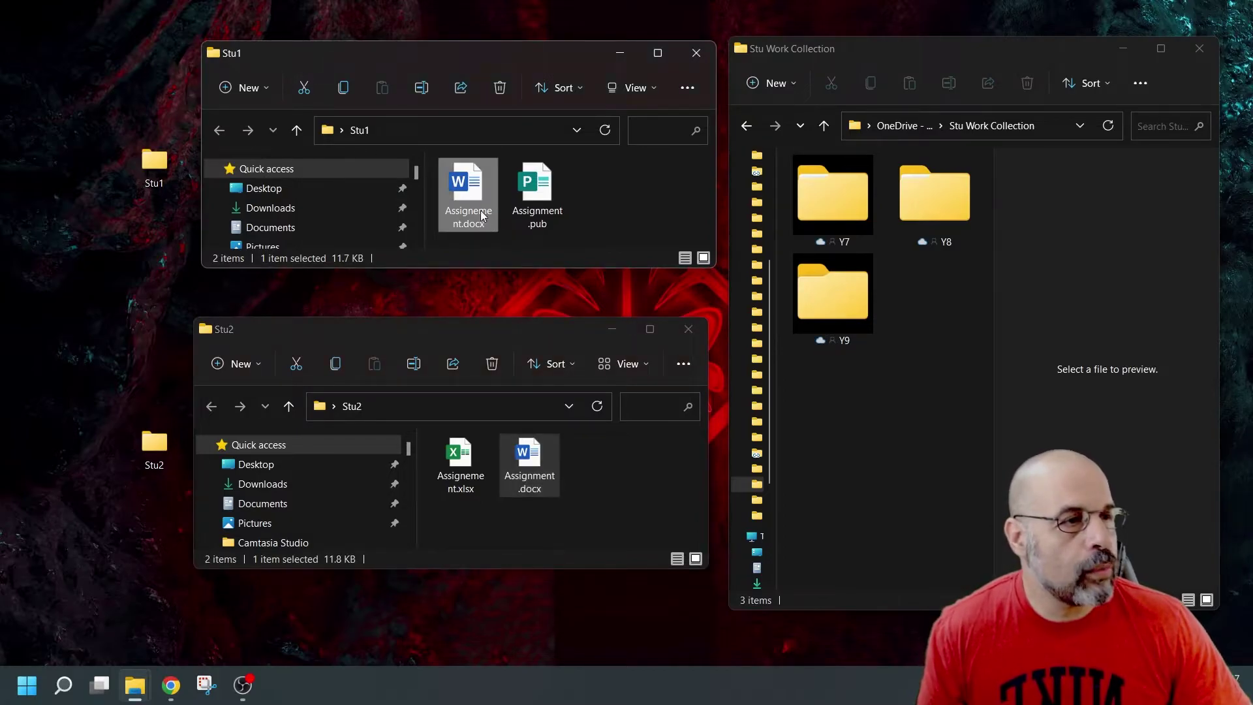
click(539, 451)
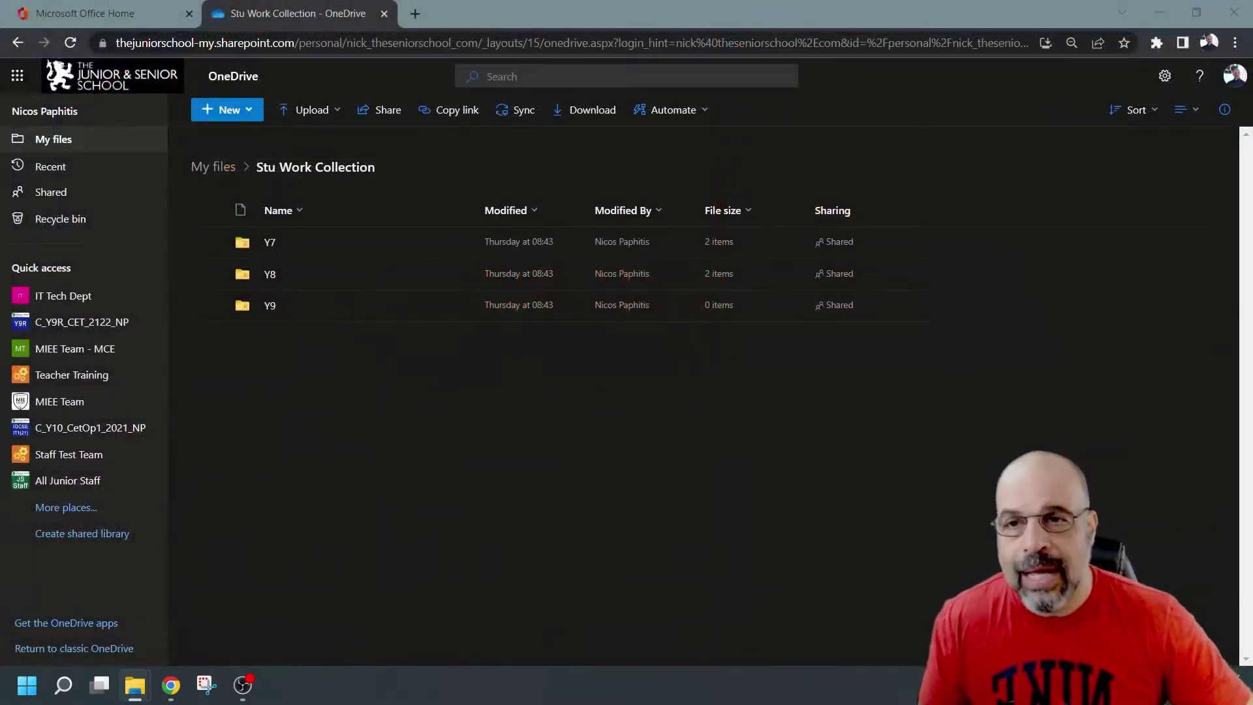
Step: Back in OneDrive, create a new folder named 'stu collect work' in Stu Work Collection
click(553, 467)
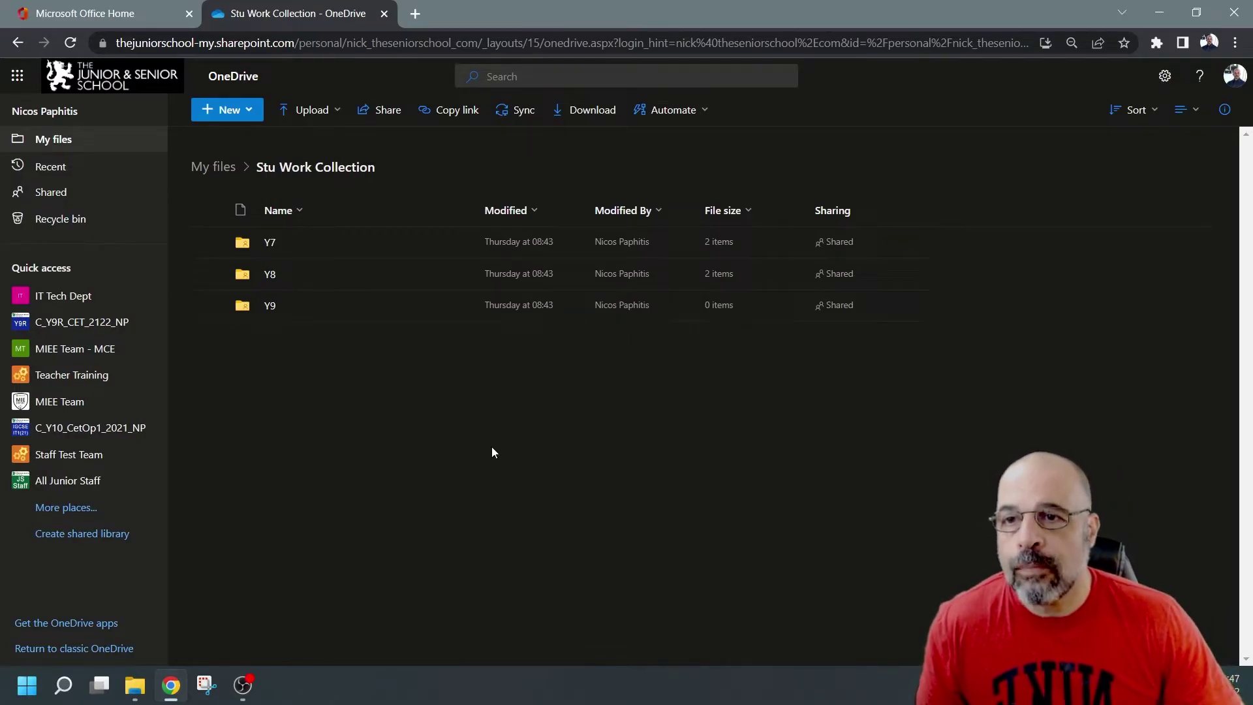
click(228, 110)
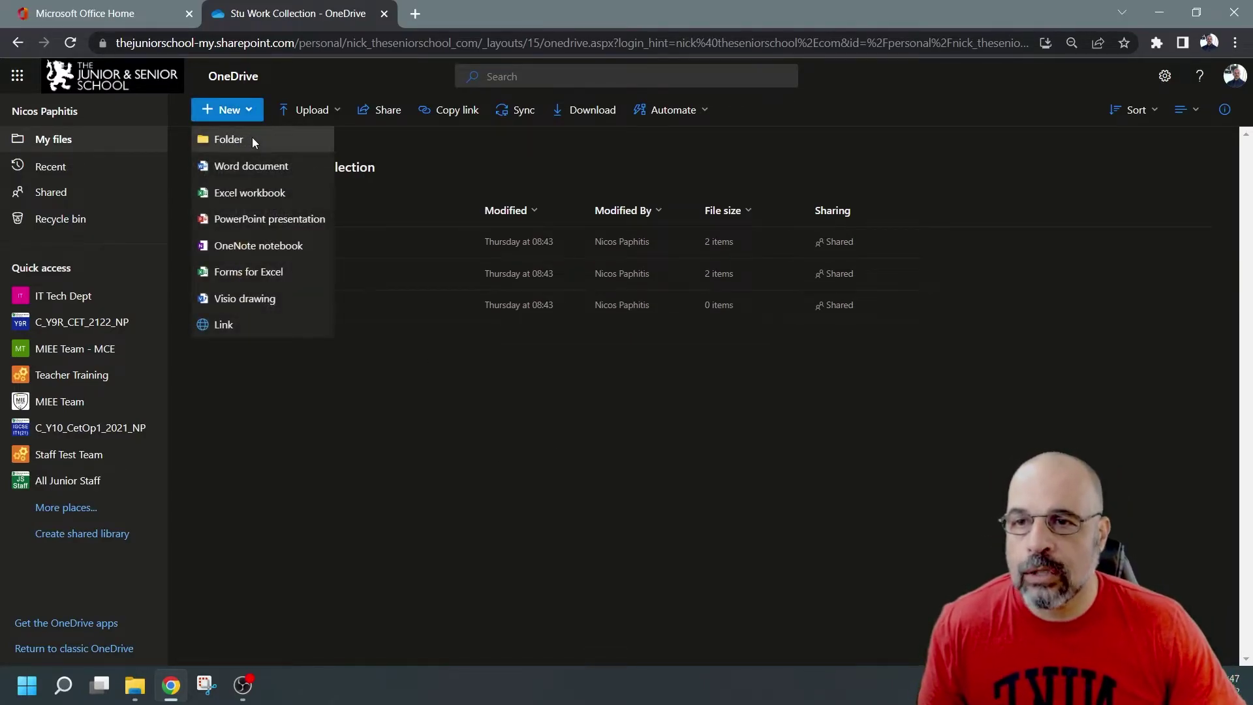
click(252, 137)
text(stu)
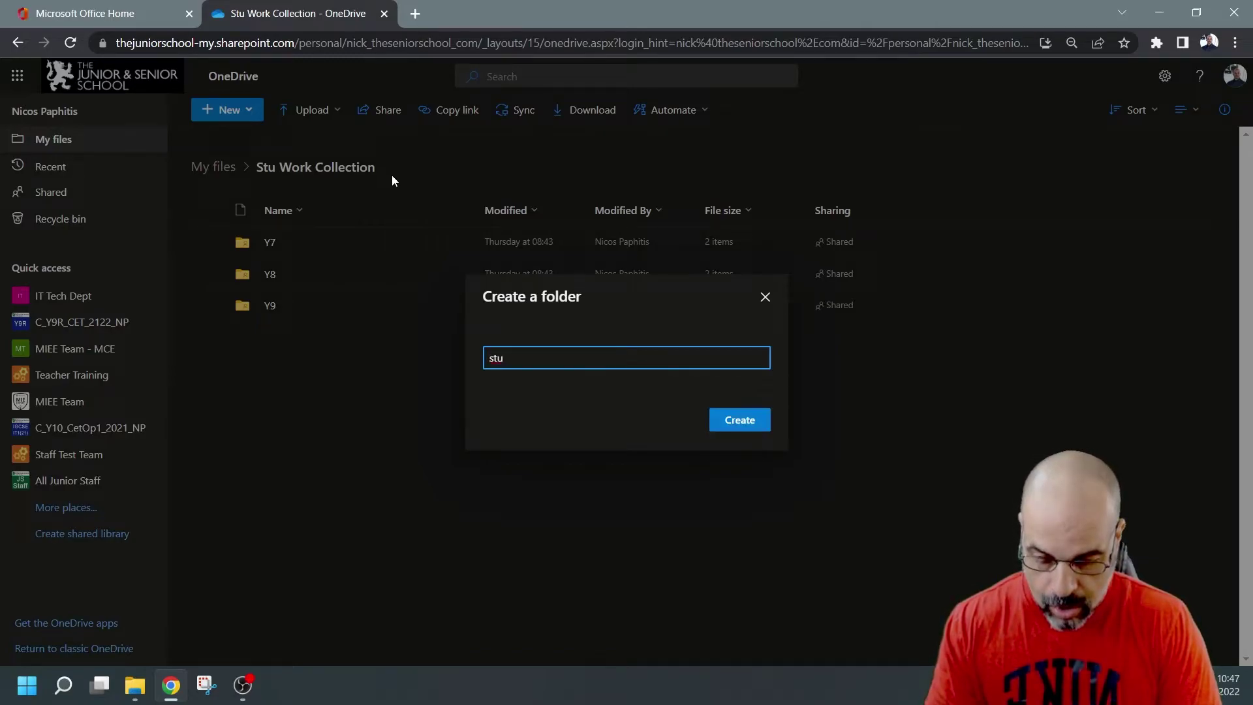
text( collect w)
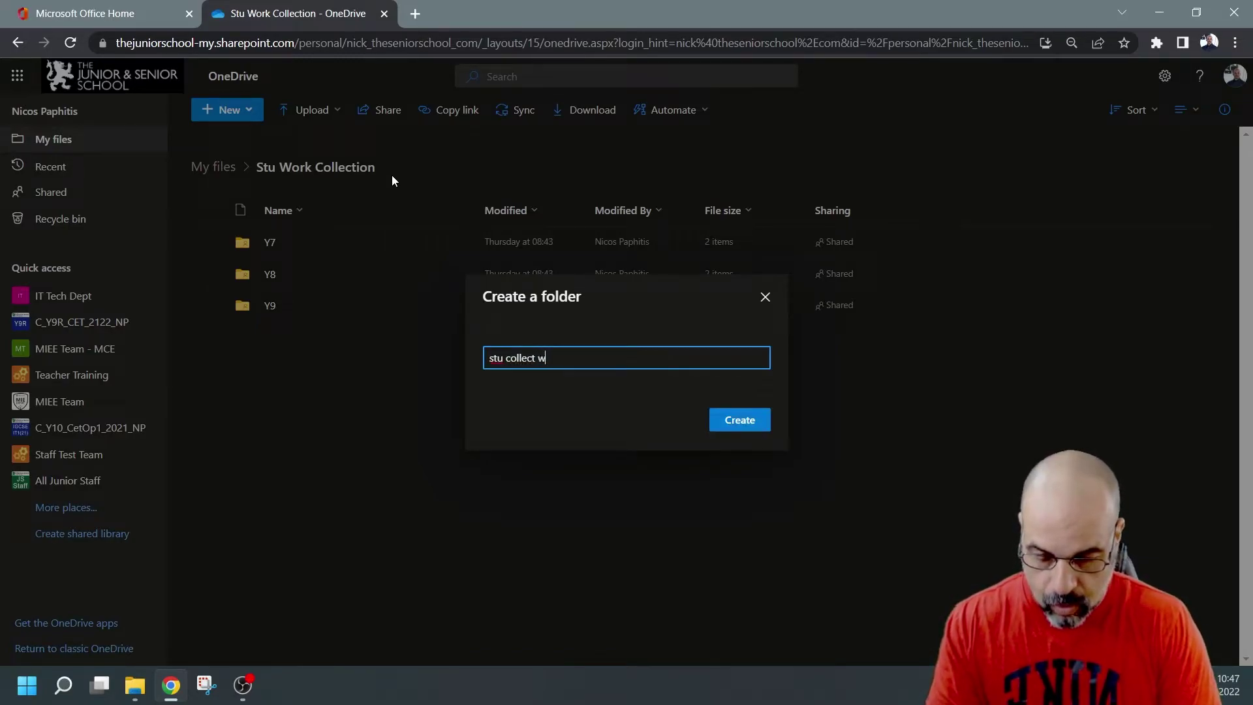
text(ork)
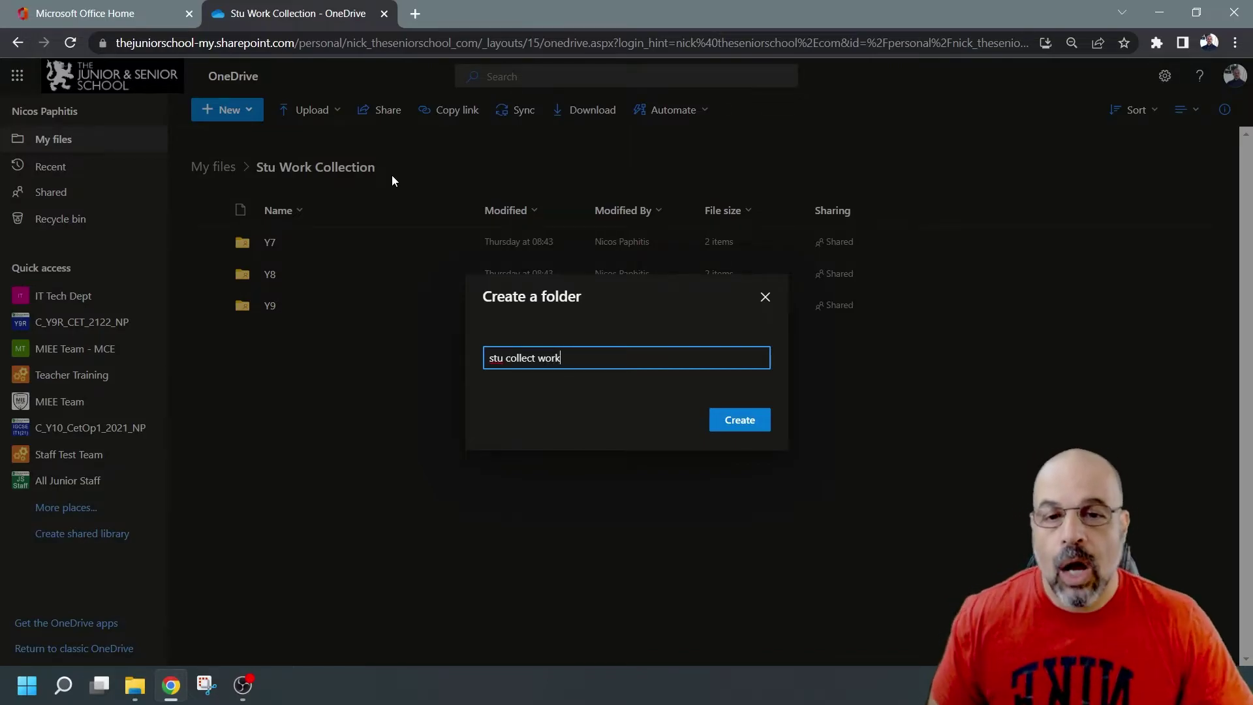
click(748, 422)
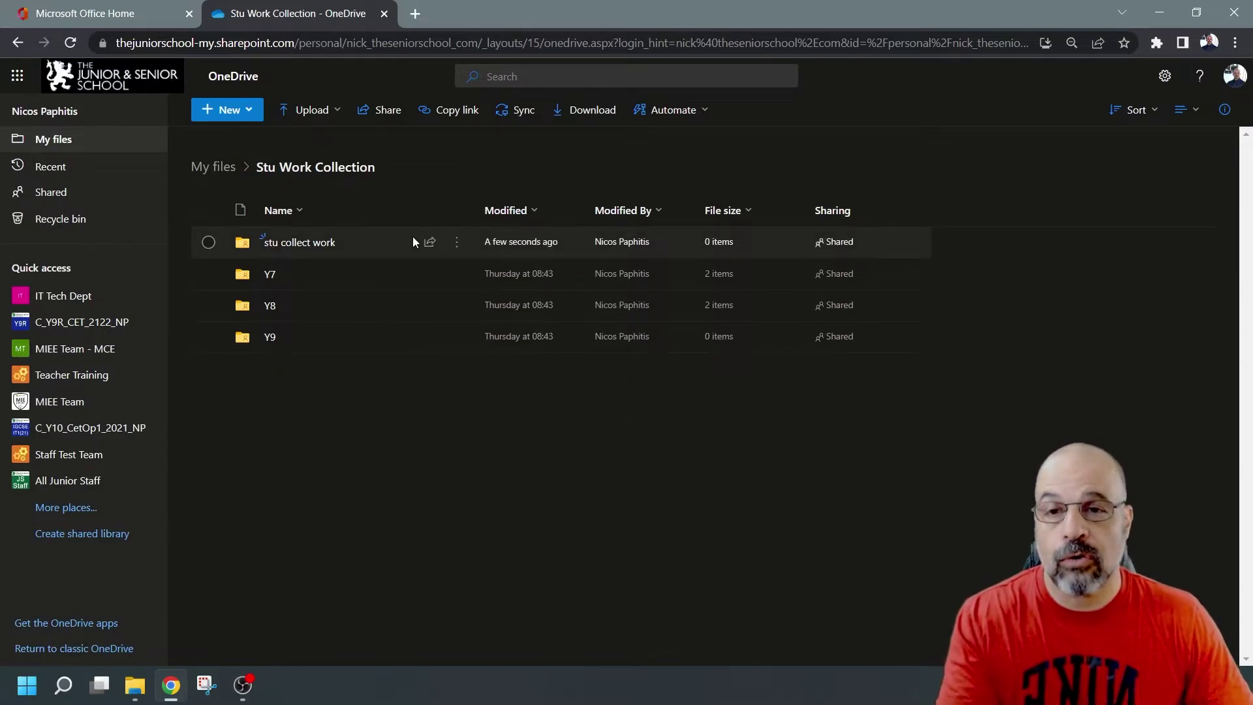
Step: Start a file request on stu collect work named 'Submit database project work till now'
click(457, 242)
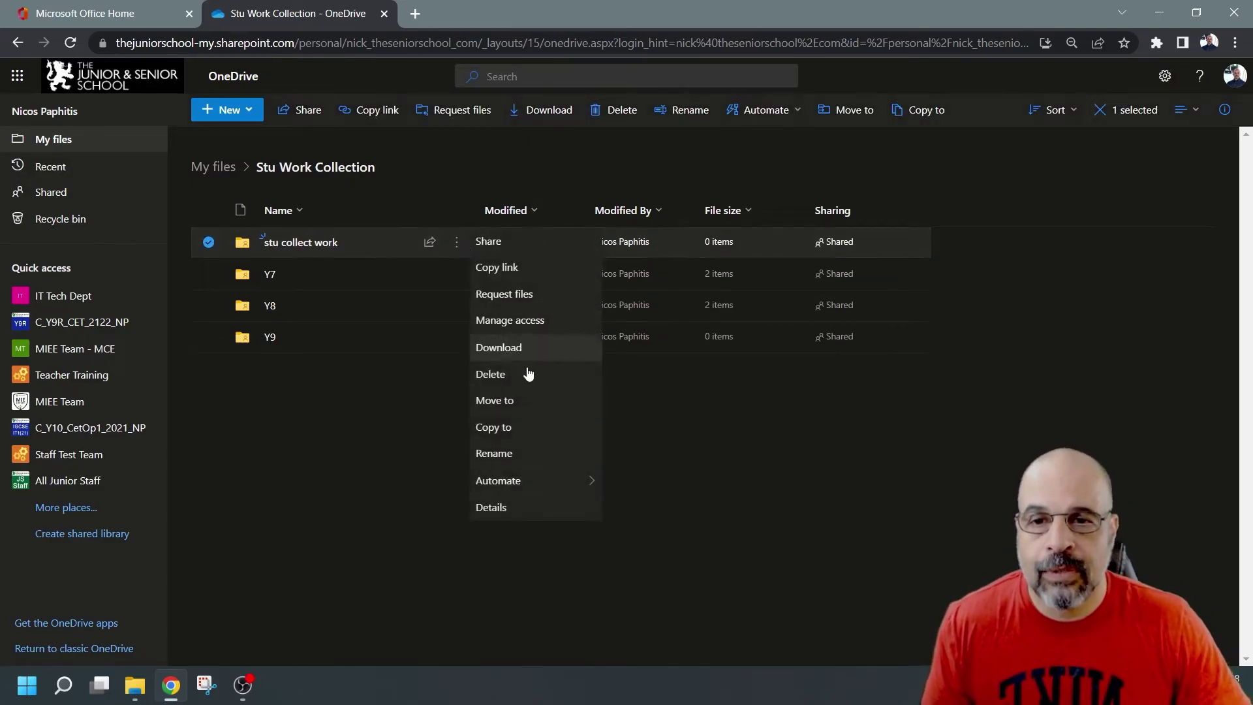
click(526, 294)
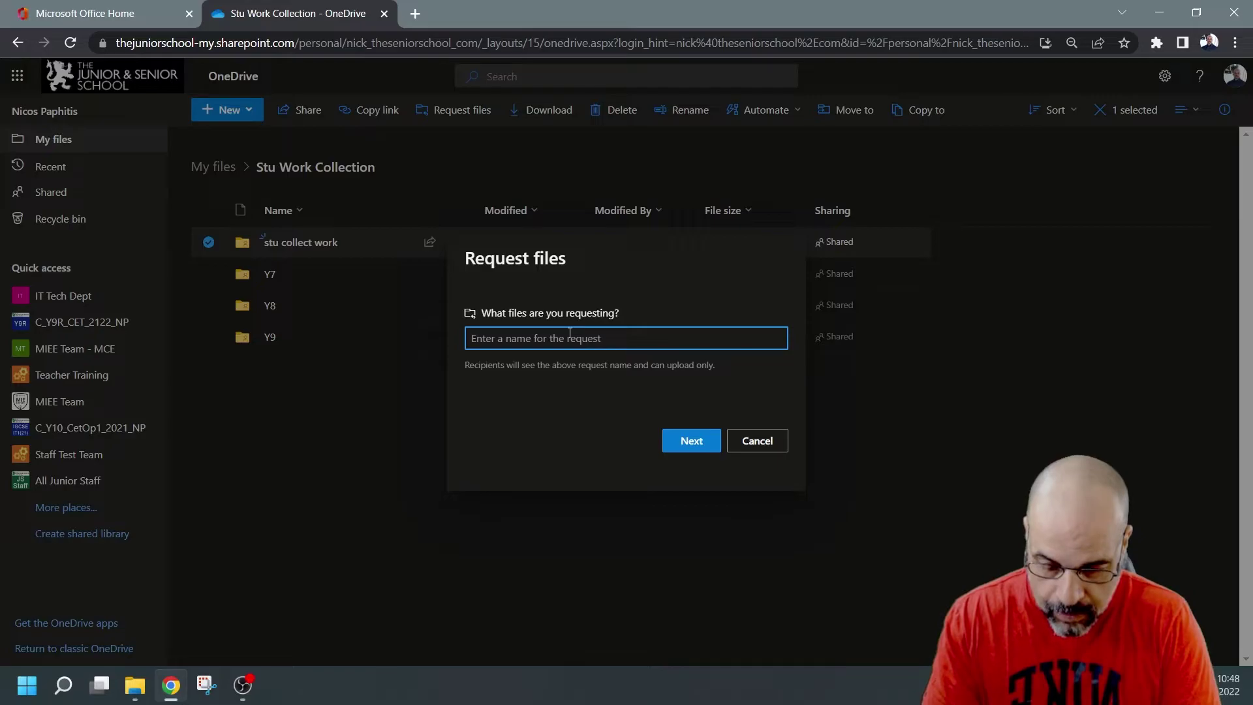
text(Submit )
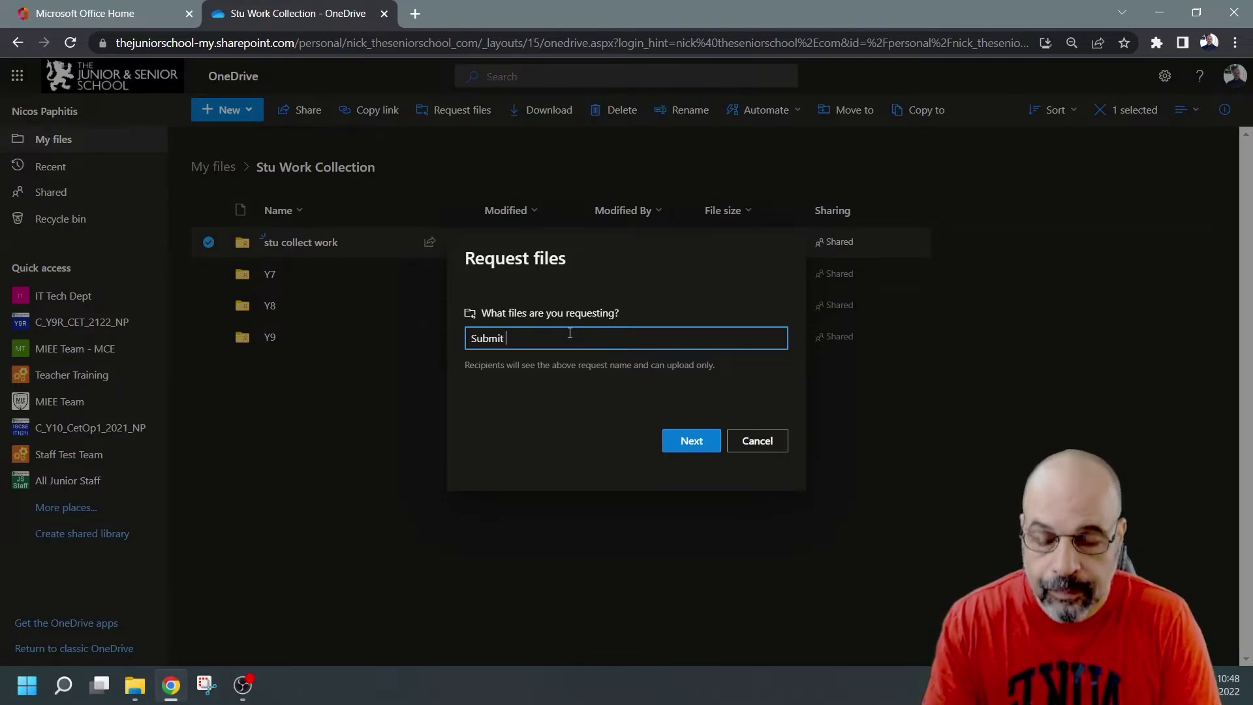
text(data)
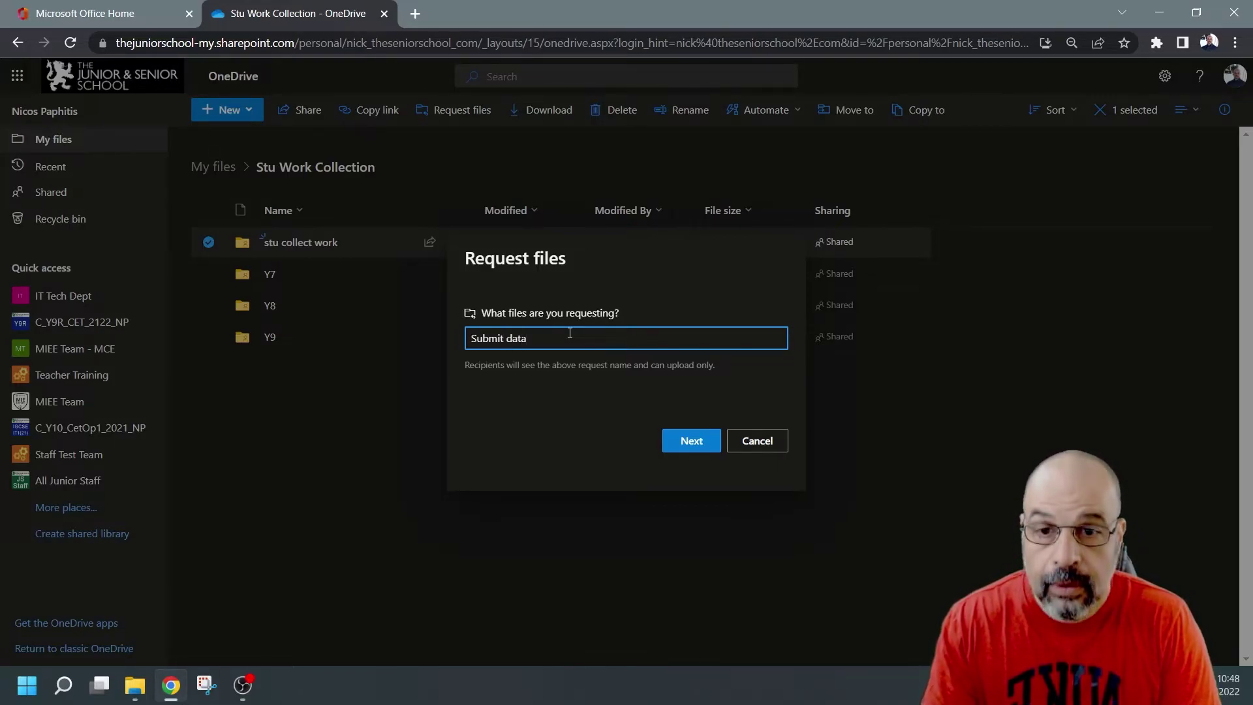
text(base pr)
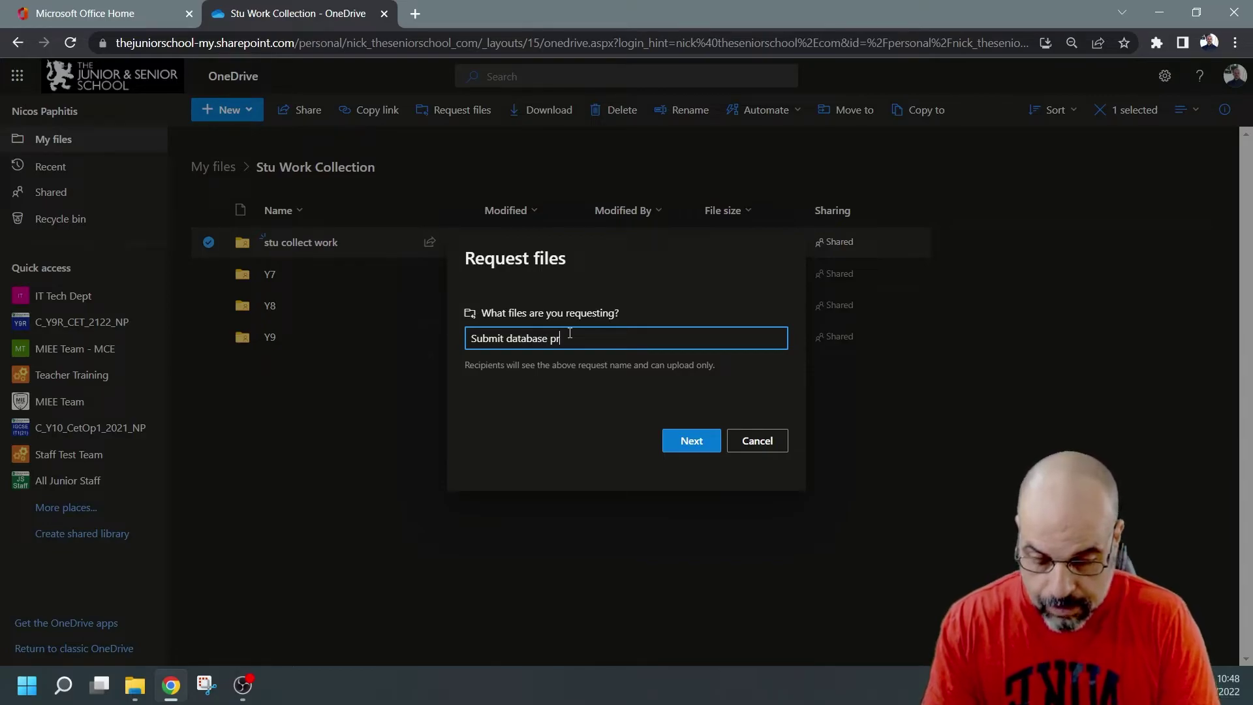
text(oject )
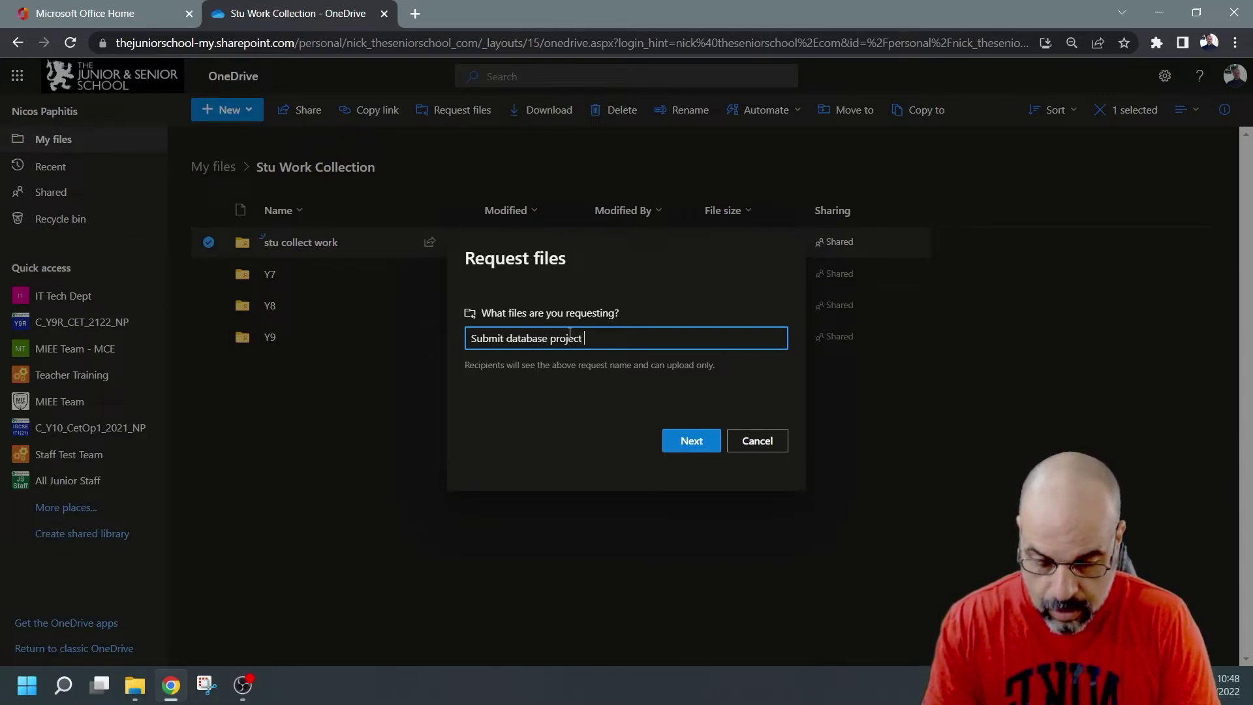
text(work till now)
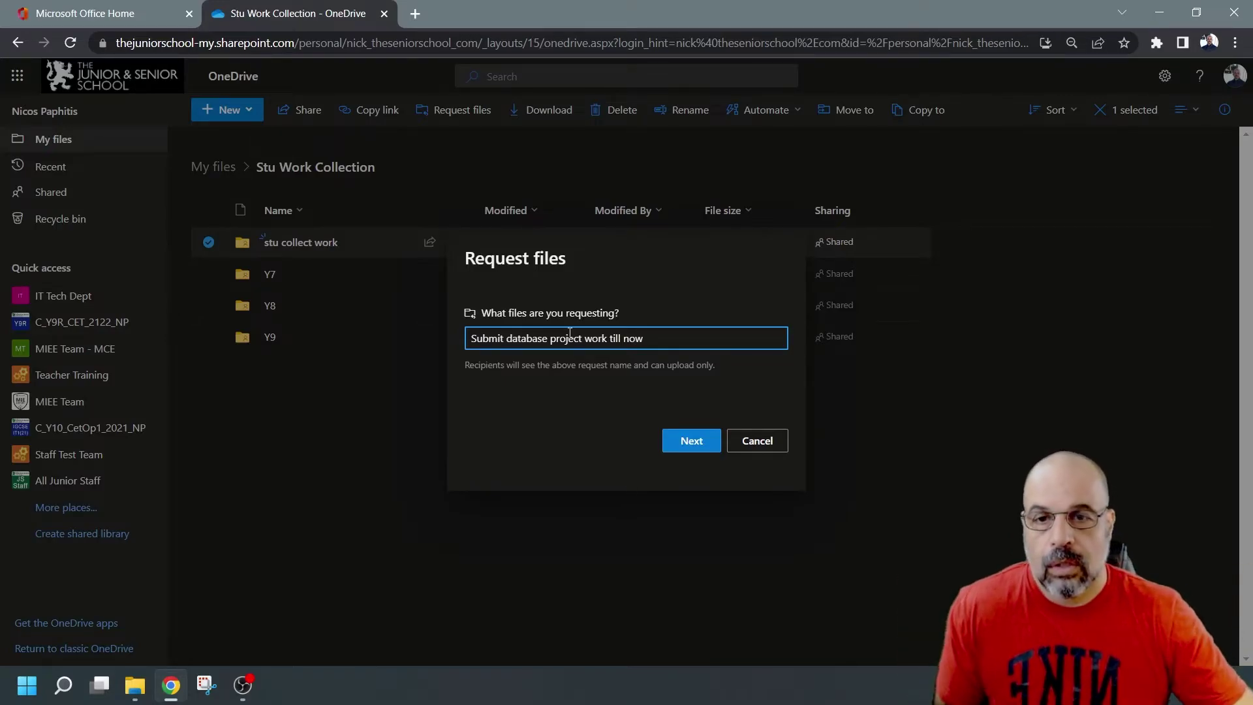
Step: Continue the request so it generates an upload link anyone can use
click(713, 440)
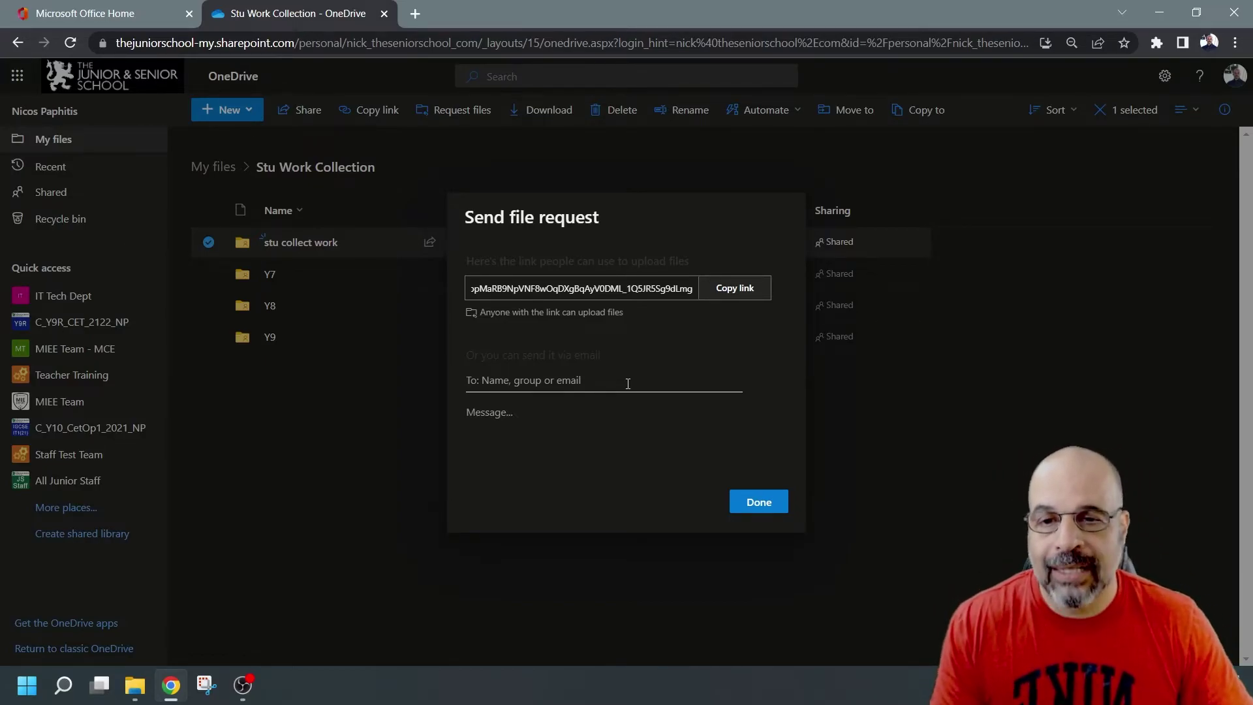
Step: Address the file request to the Teacher Training group and the stu1 student account
click(628, 384)
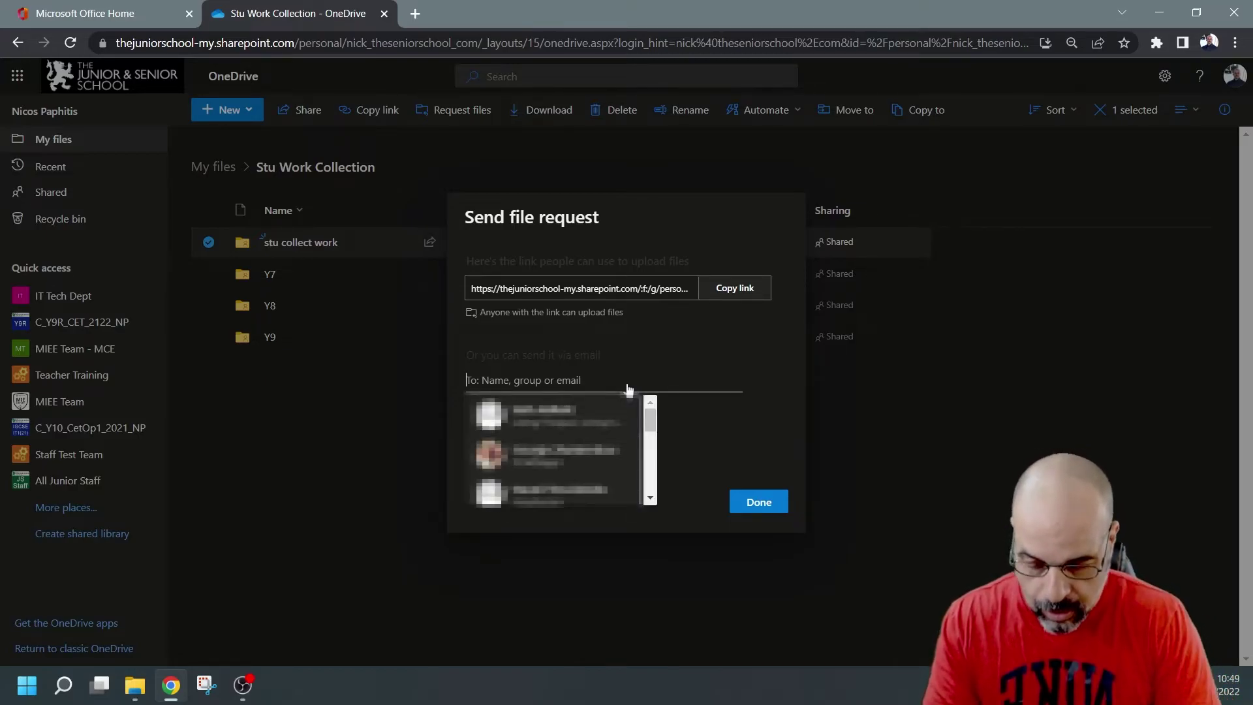
text(teacher)
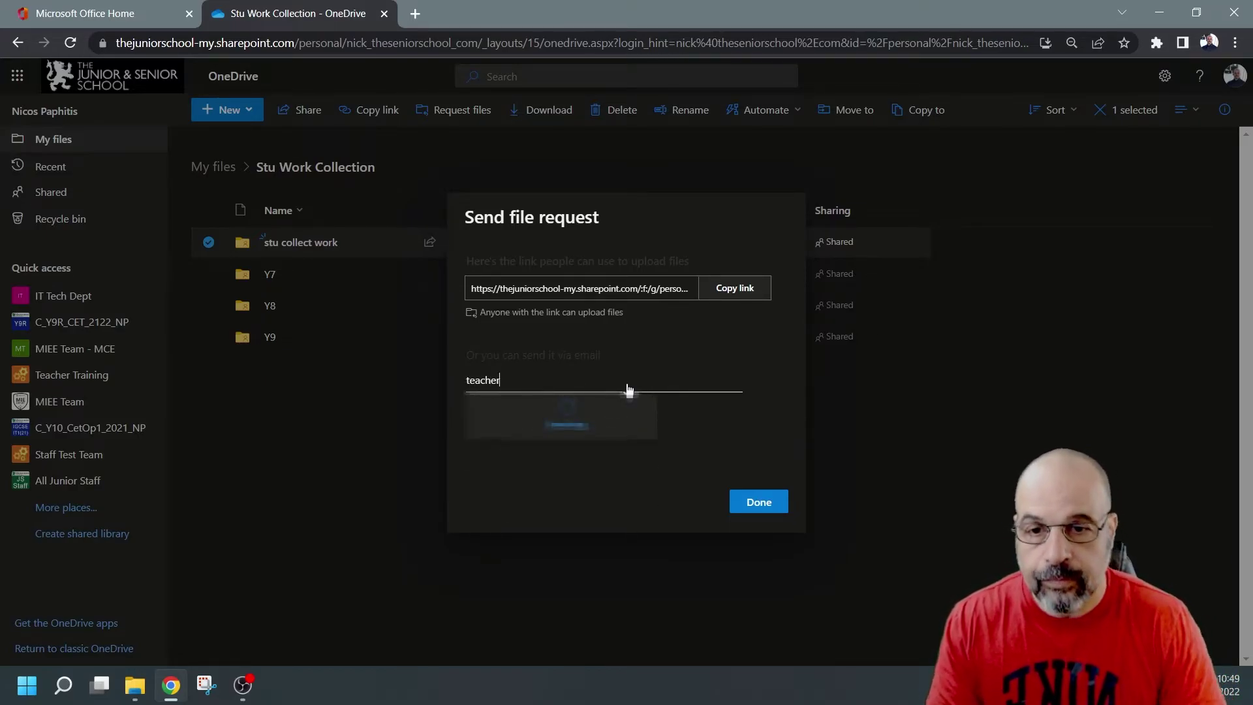
click(590, 450)
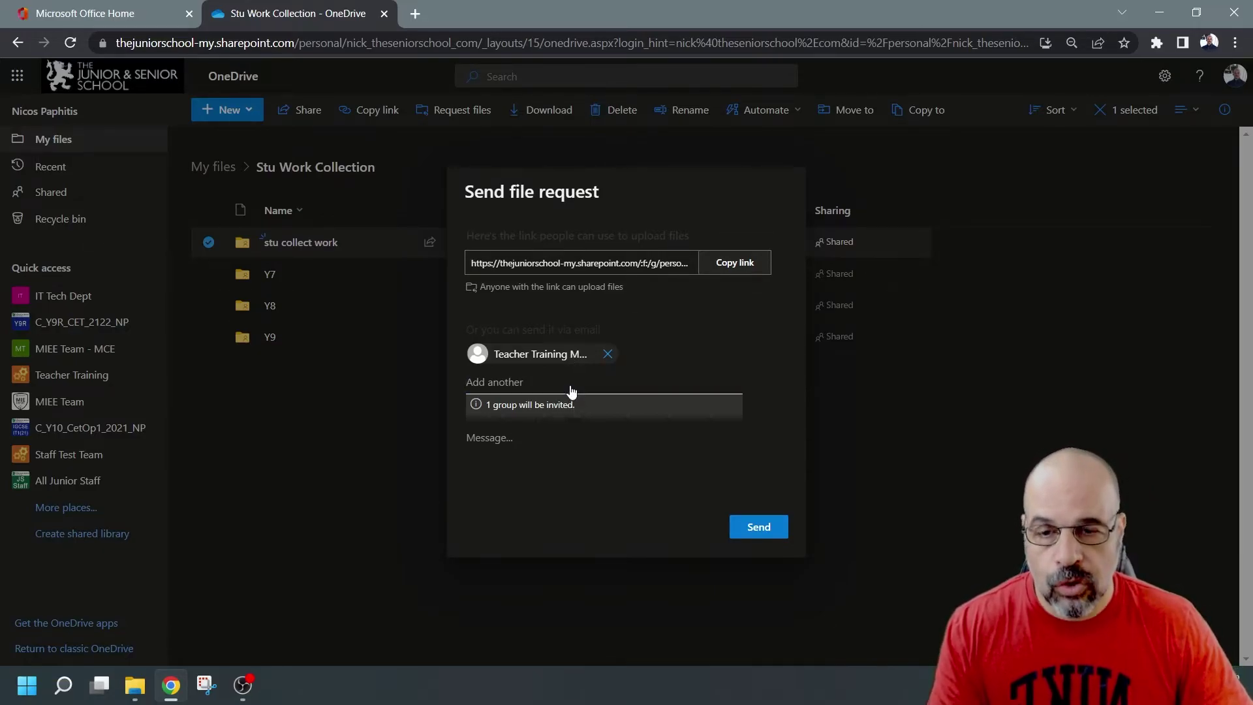
text(stu1)
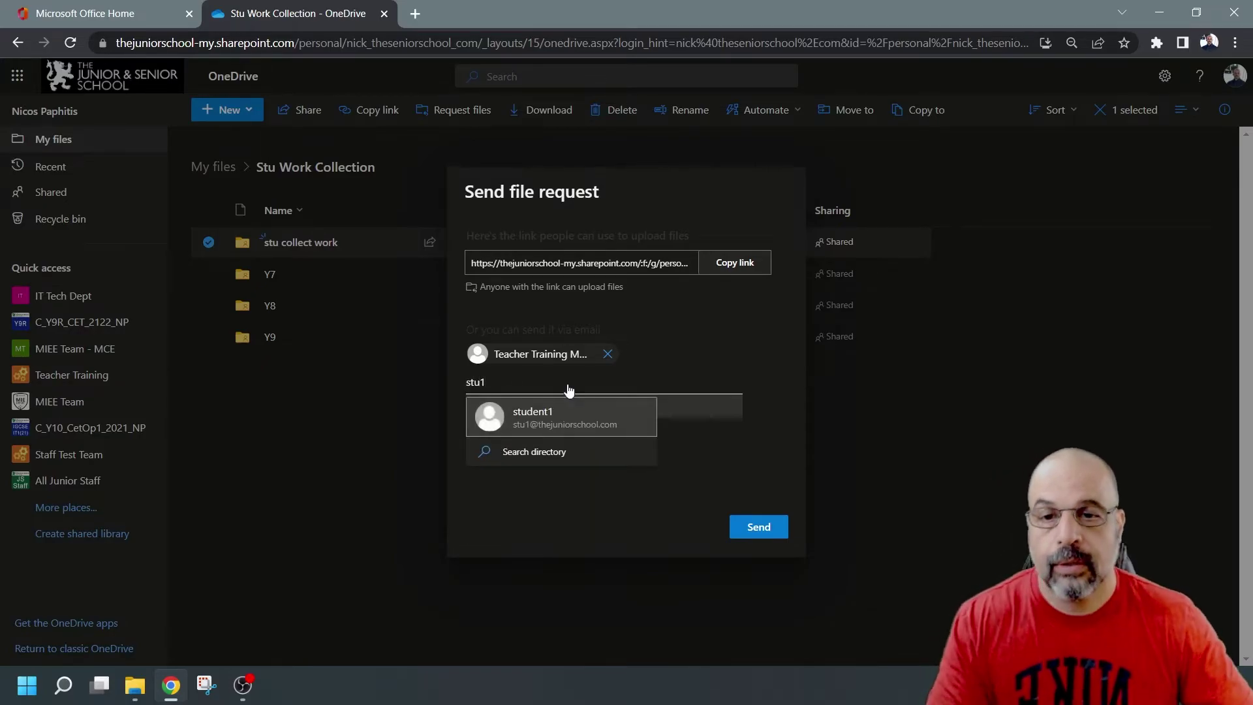
click(569, 412)
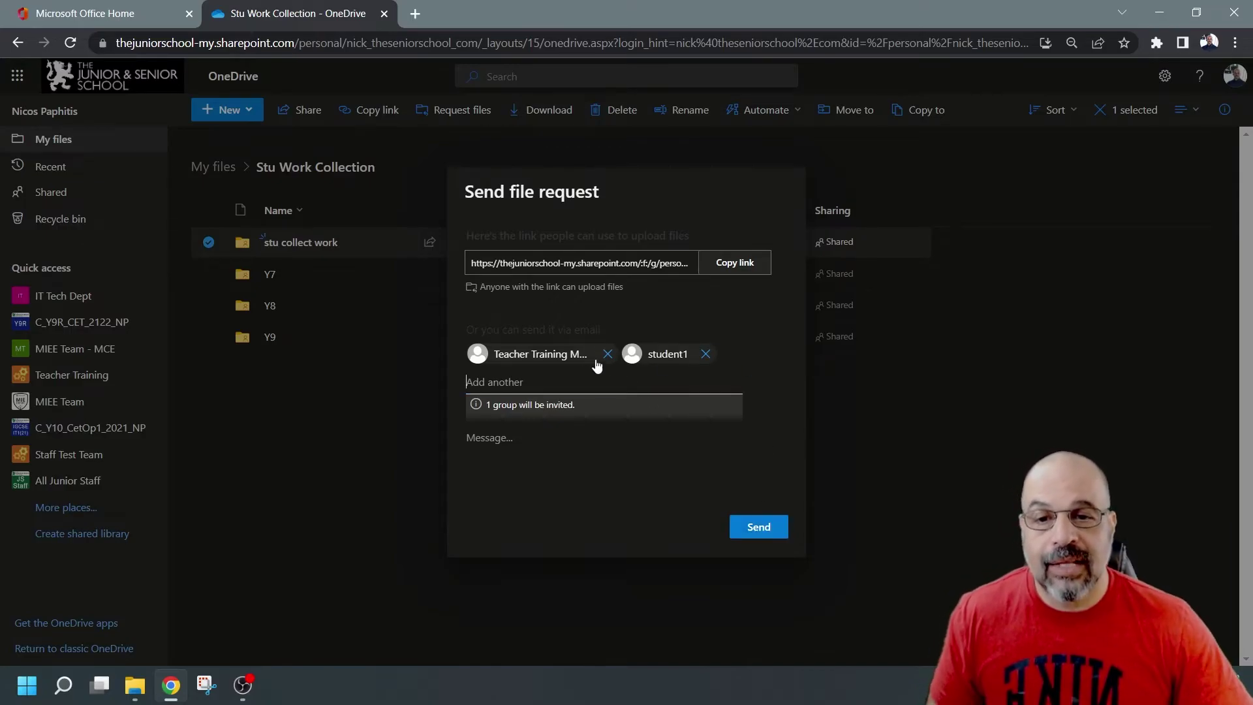
Step: Copy the request's upload link and send the request to both recipients
mouse_move(688, 353)
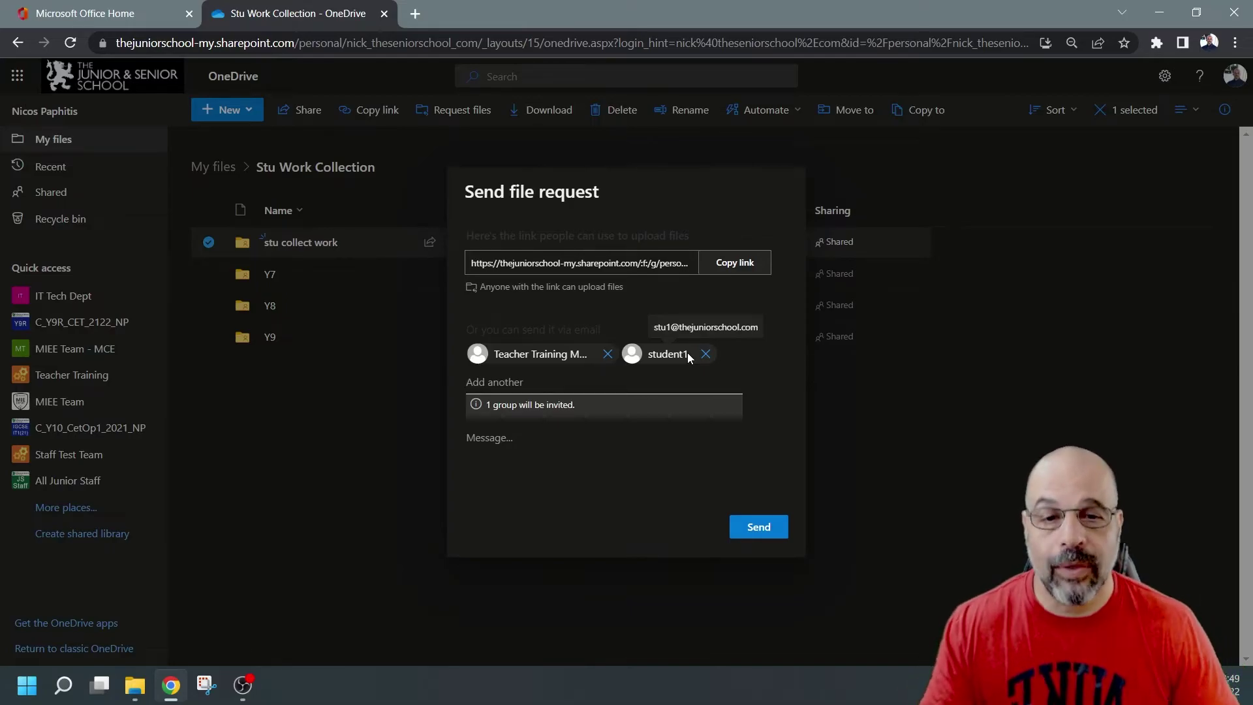
click(739, 261)
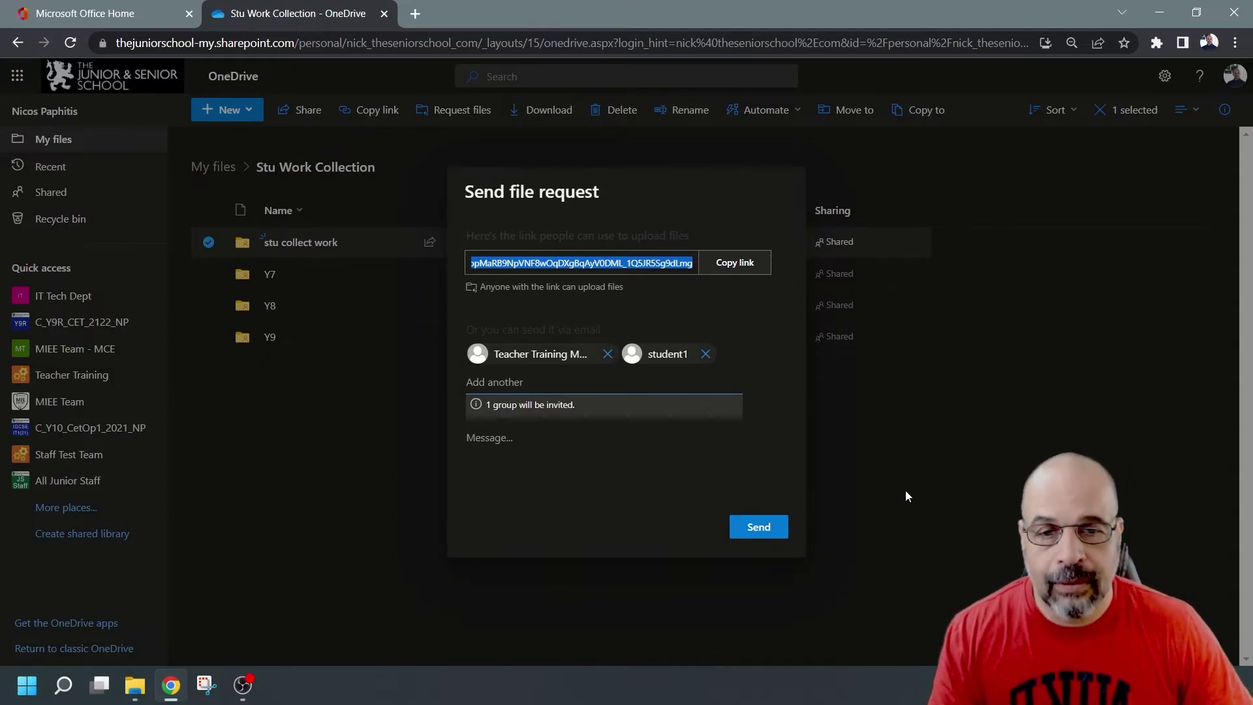
click(779, 531)
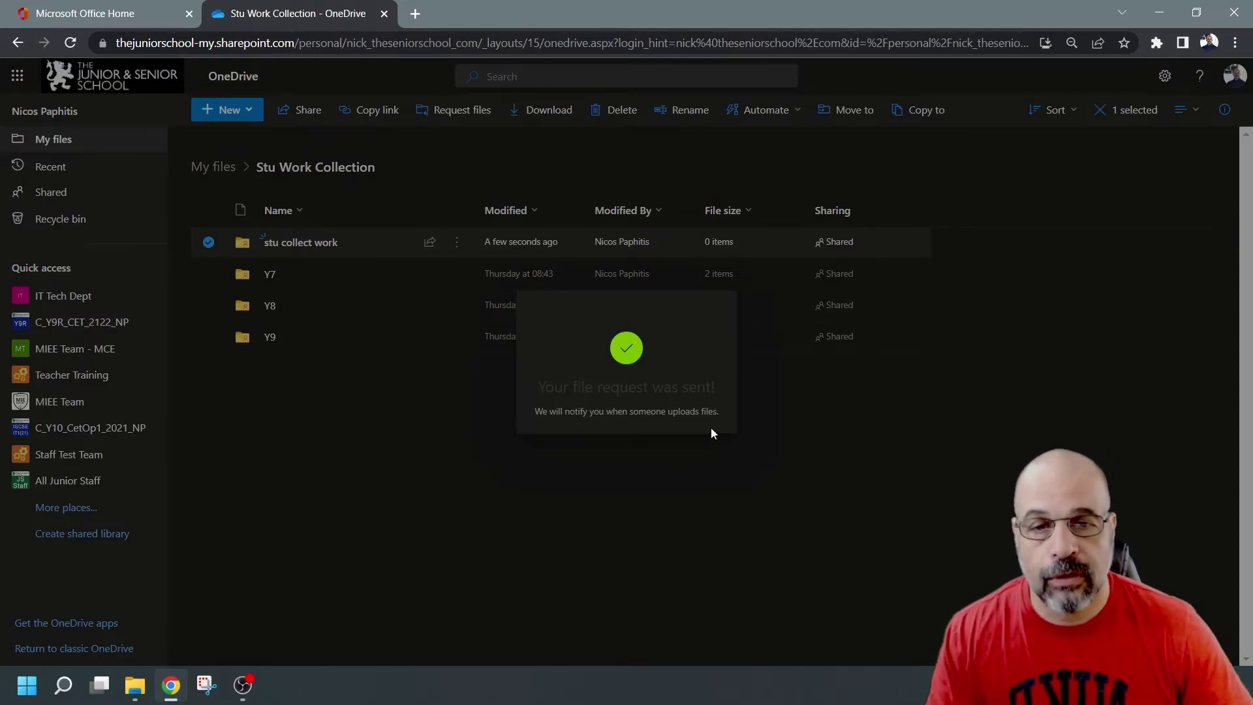
Step: Copy stu collect work's upload-only request link from Manage access, then close the dialog
click(770, 476)
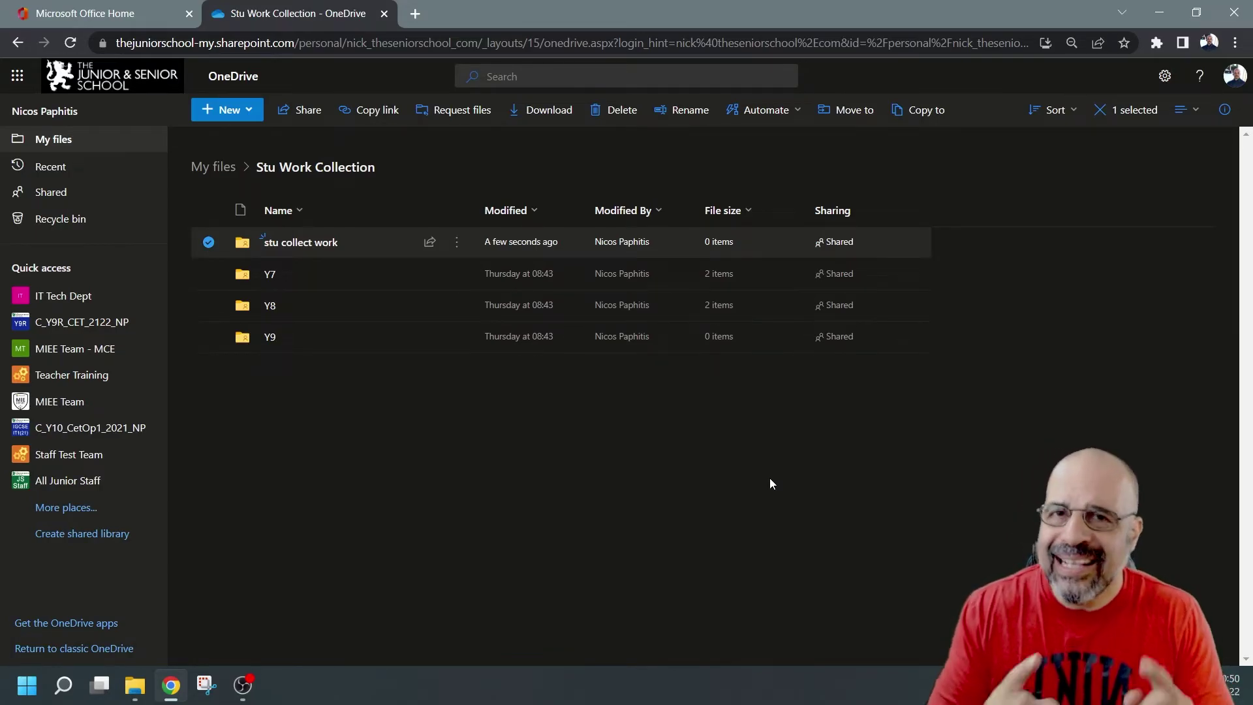
click(457, 242)
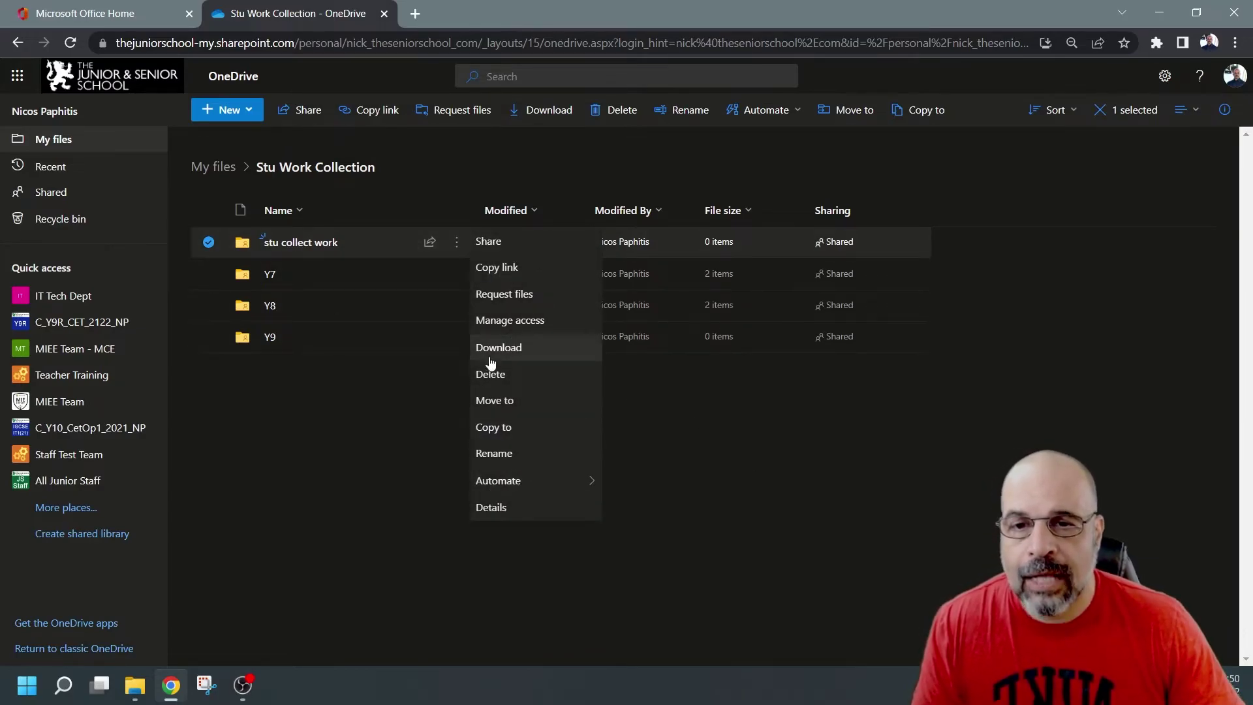
click(510, 322)
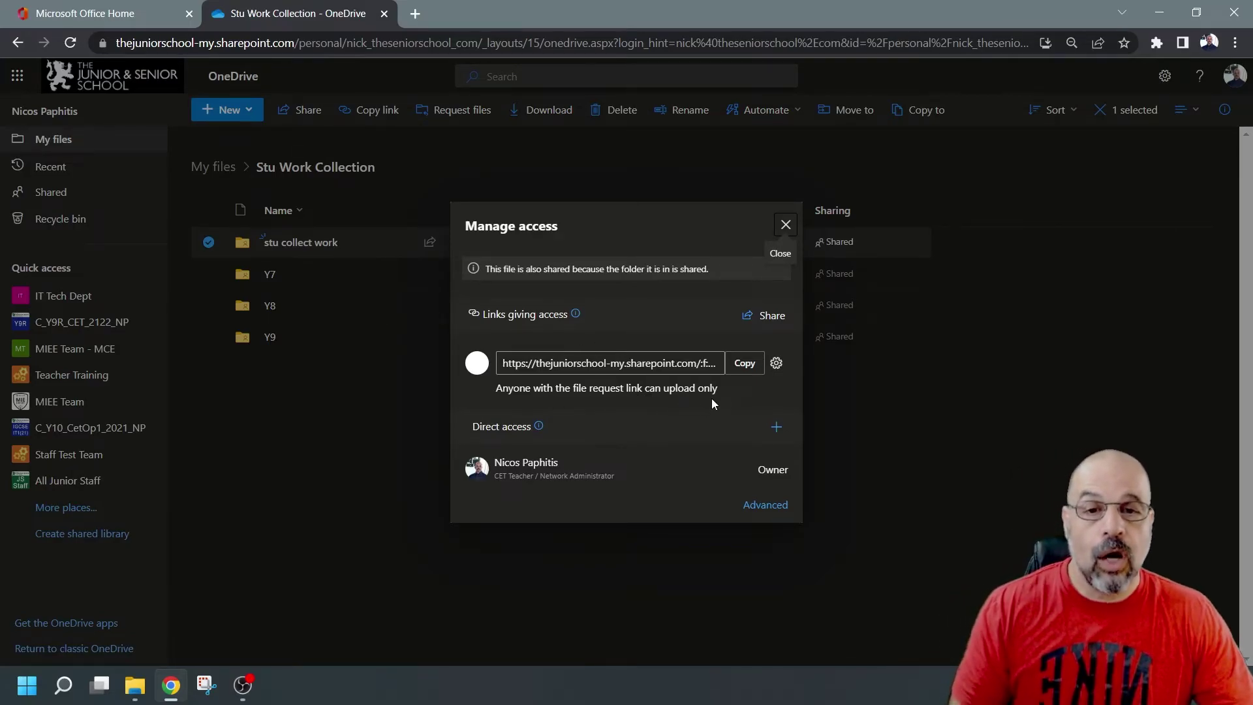
click(777, 364)
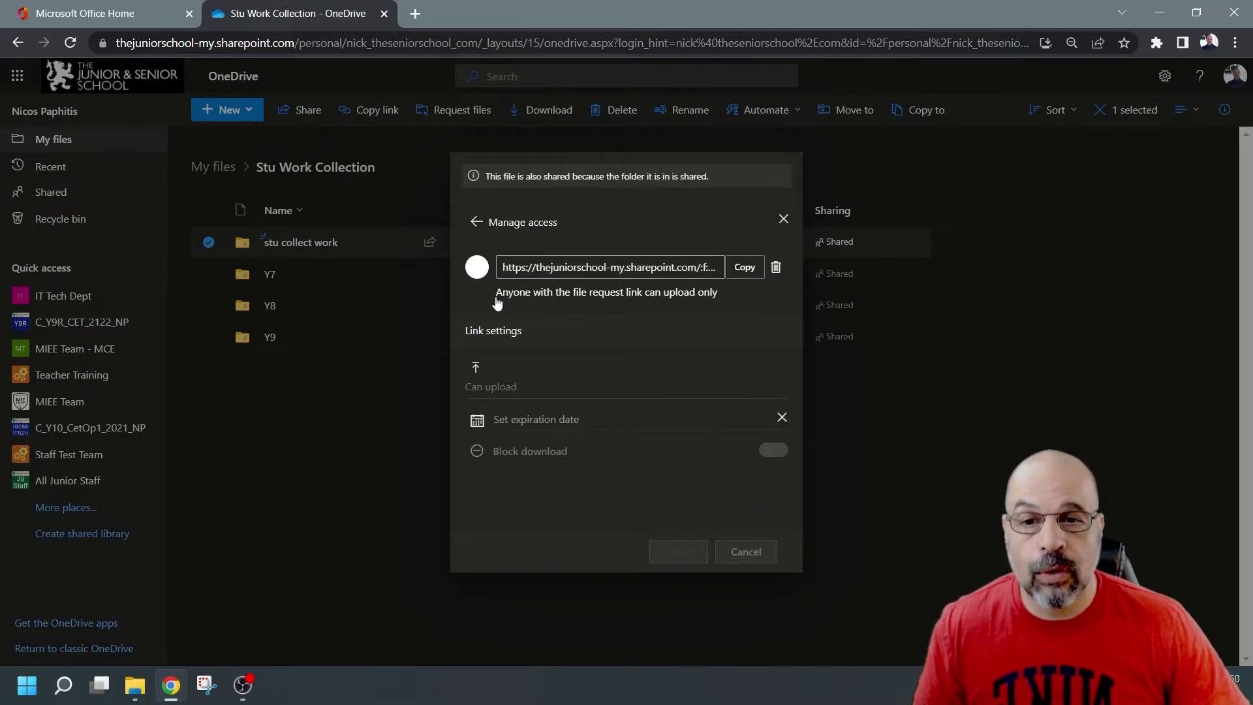
click(744, 267)
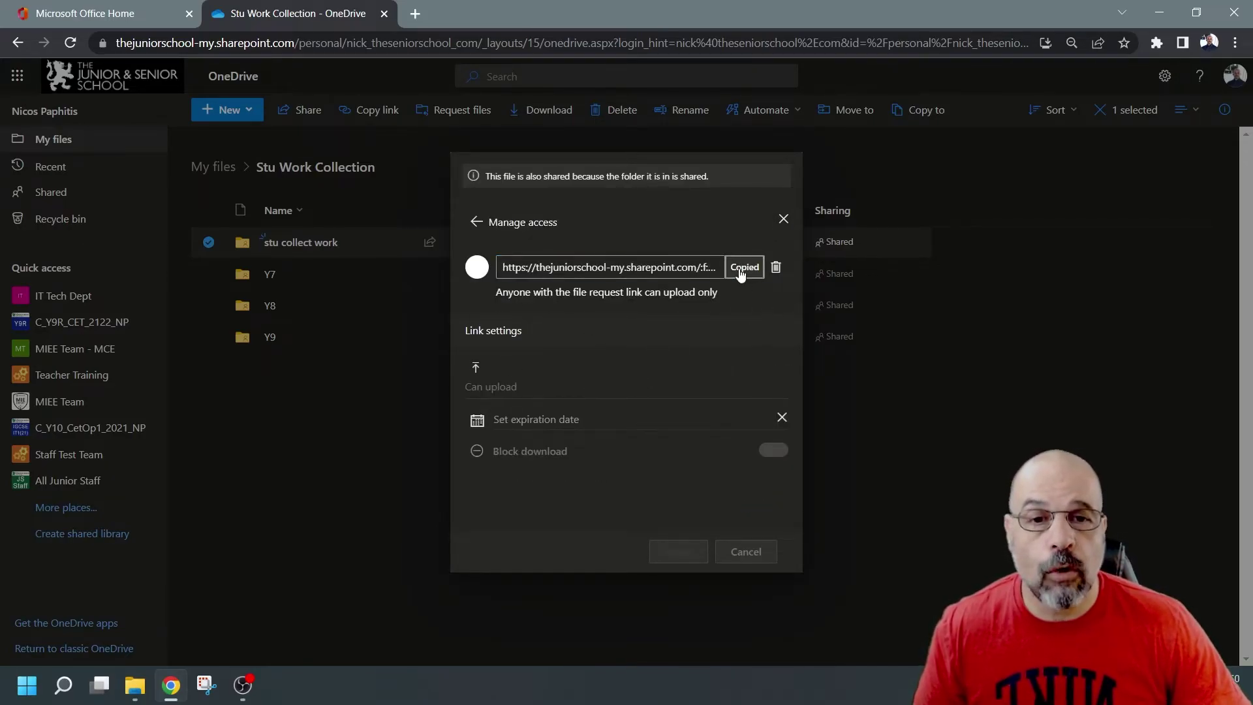
click(784, 219)
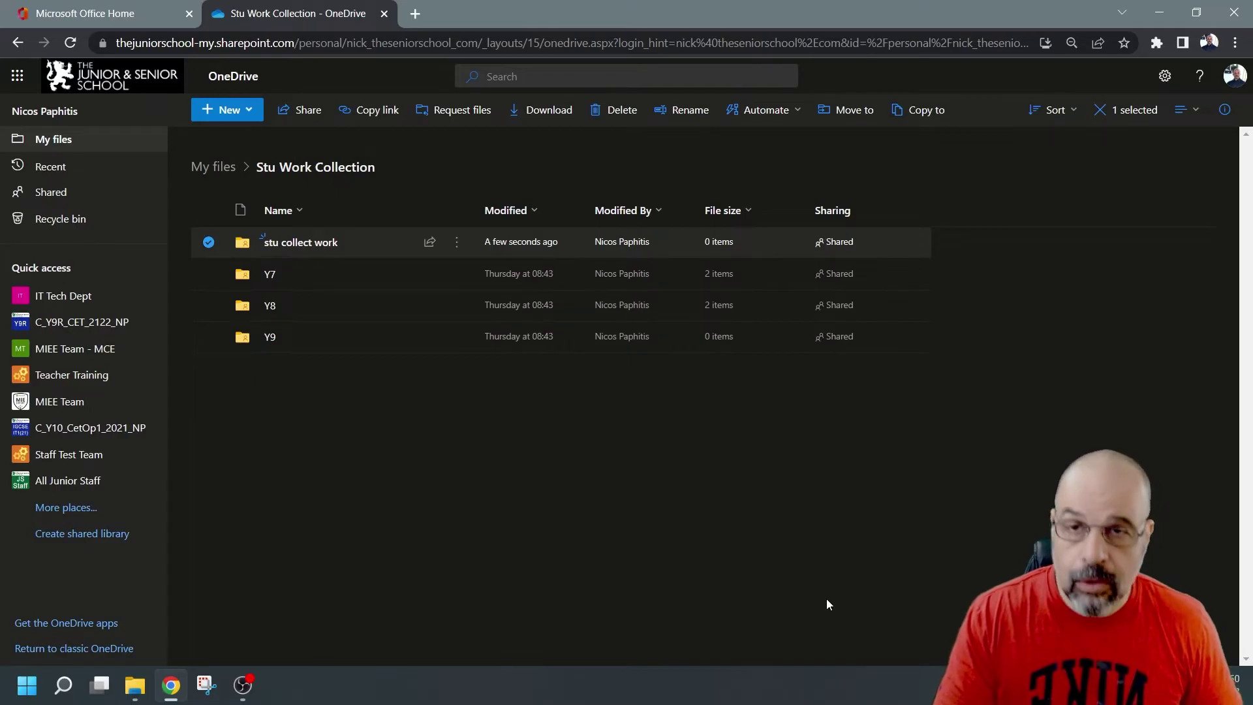
Step: Load the copied request link in a new Incognito window to reach the upload page
key(ctrl+shift+n)
key(ctrl+v)
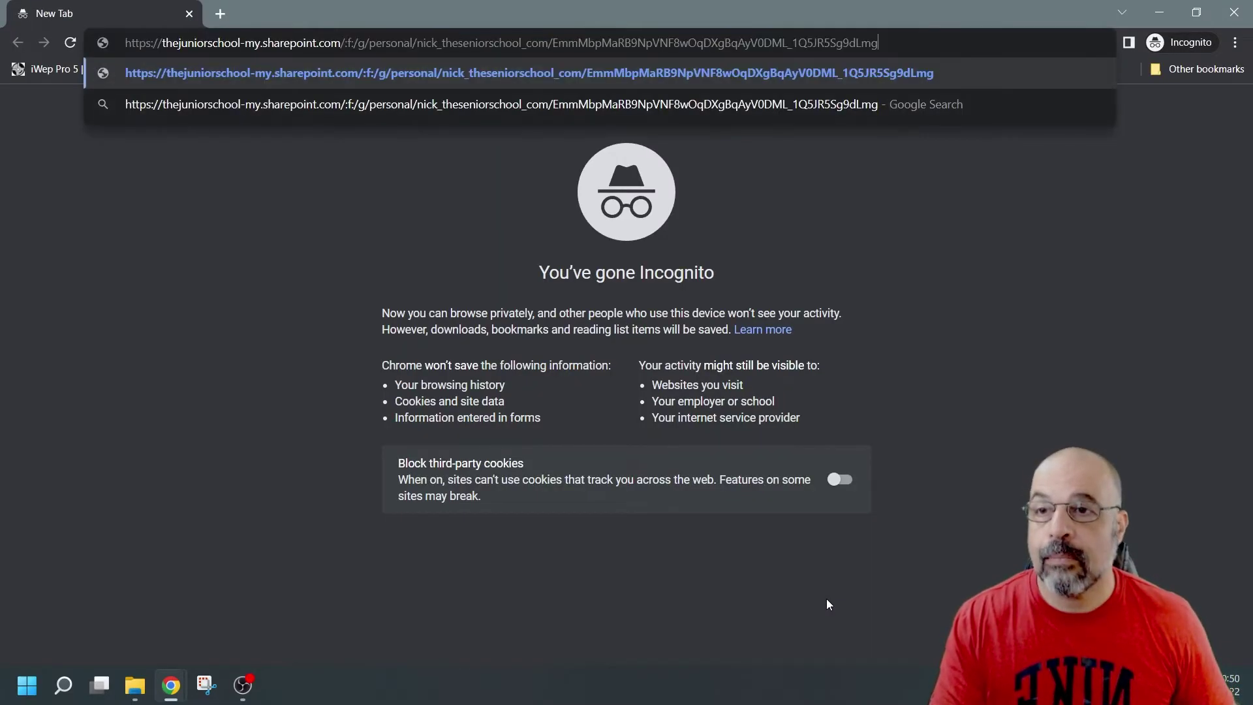
key(Return)
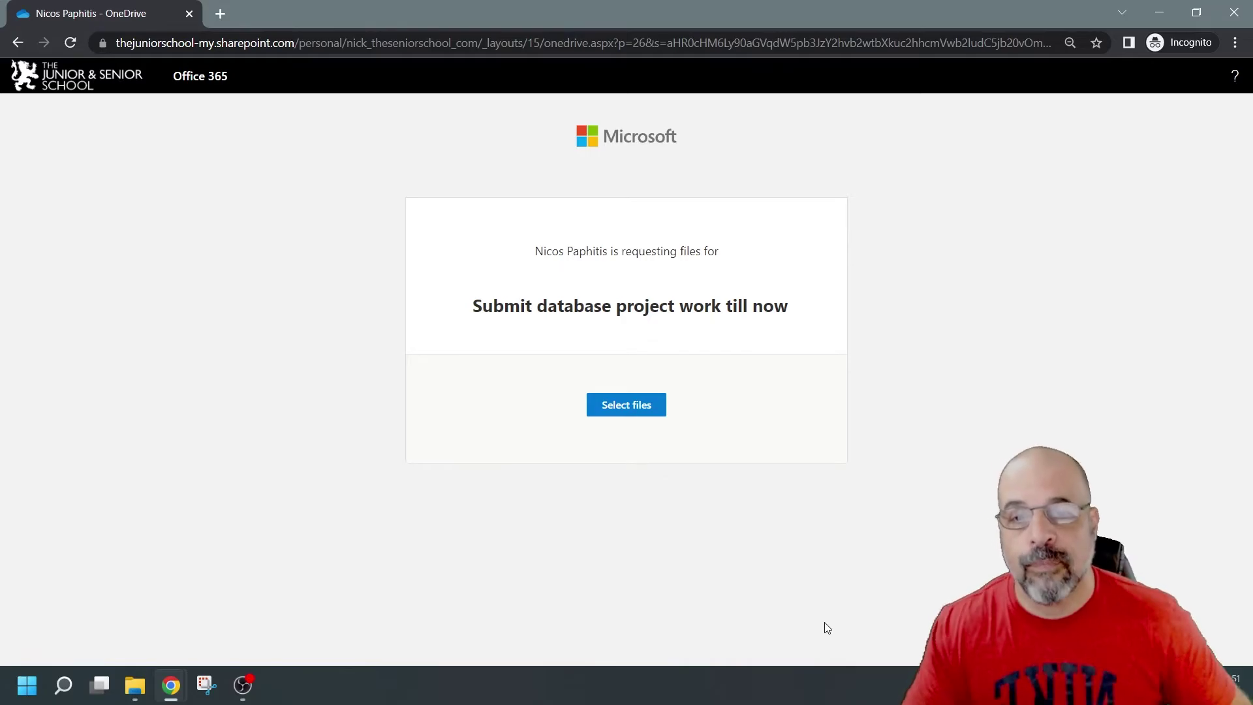
Step: Choose Assignement.docx and Assignment.pub from Desktop > Stu1 for upload
click(625, 403)
scroll(85, 299, up, 5)
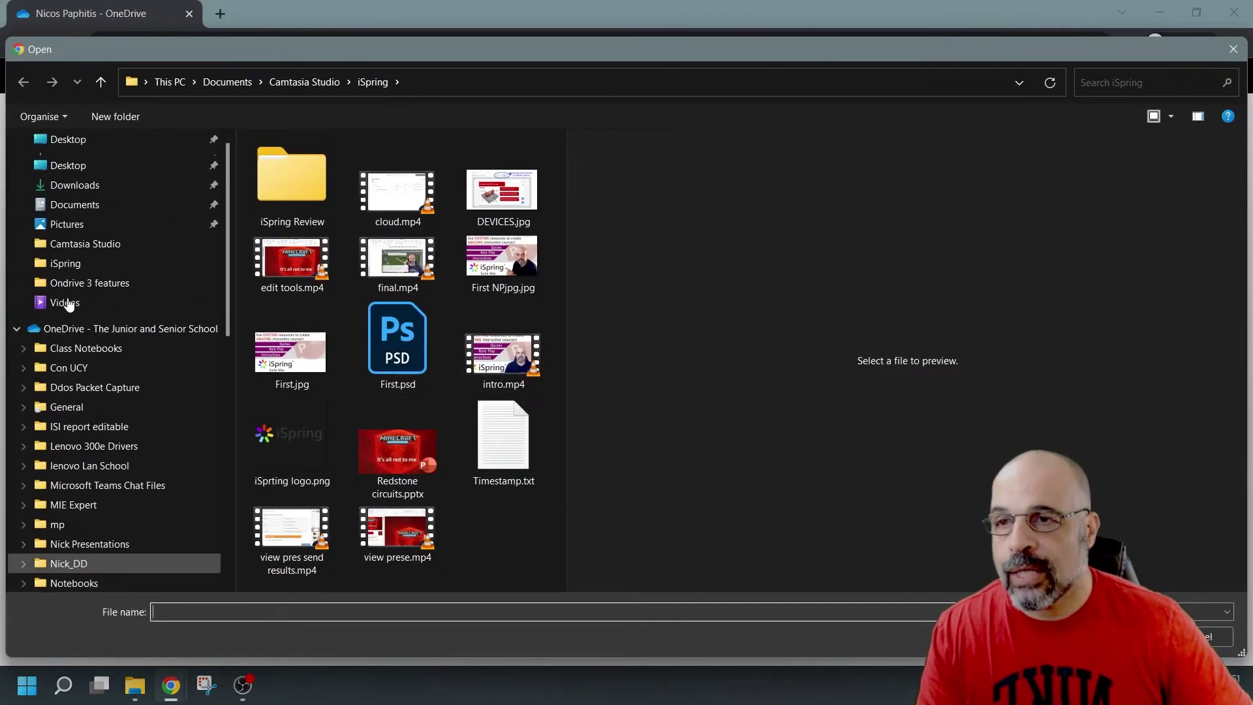
click(84, 169)
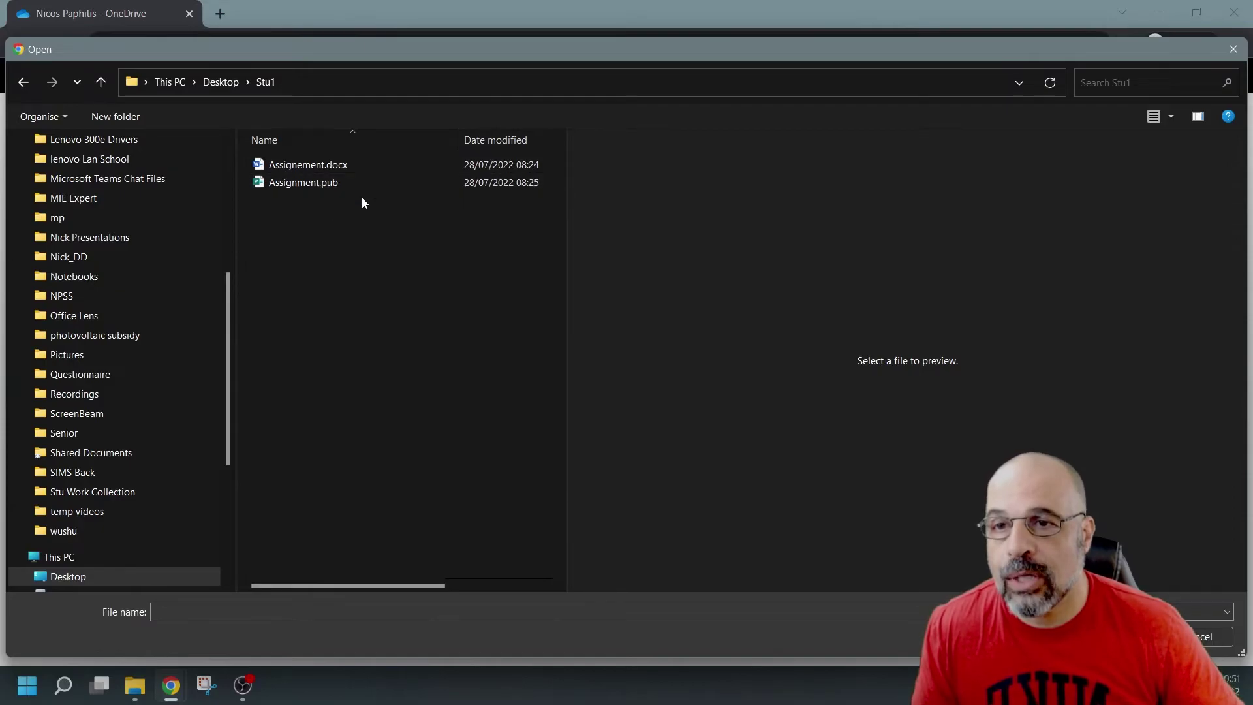
drag(363, 202, 349, 168)
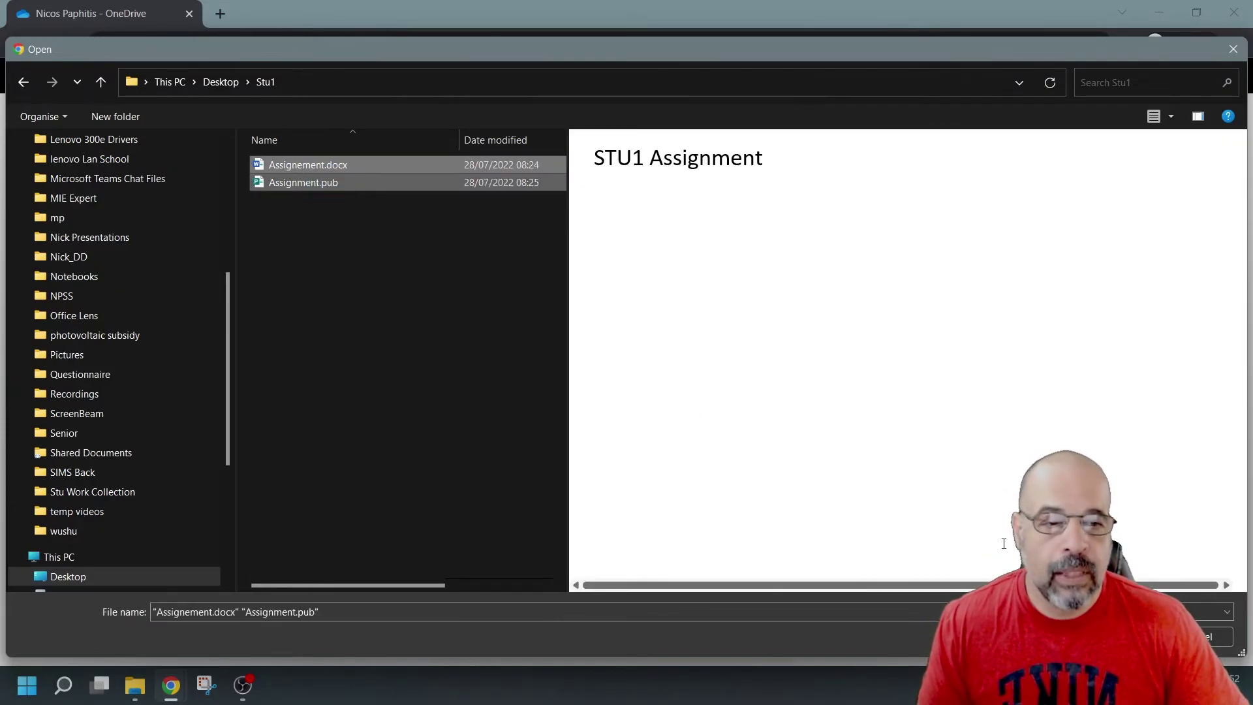
key(Return)
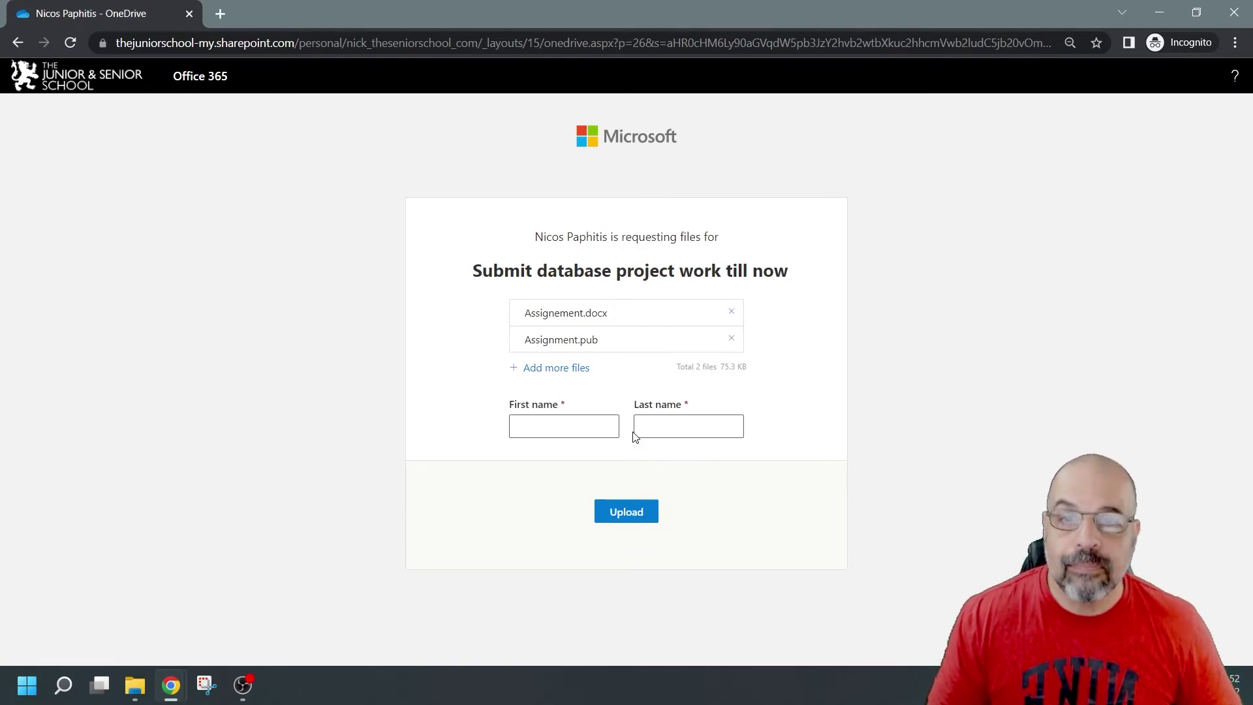
Step: Enter the student's first and last name and upload the two files
click(611, 427)
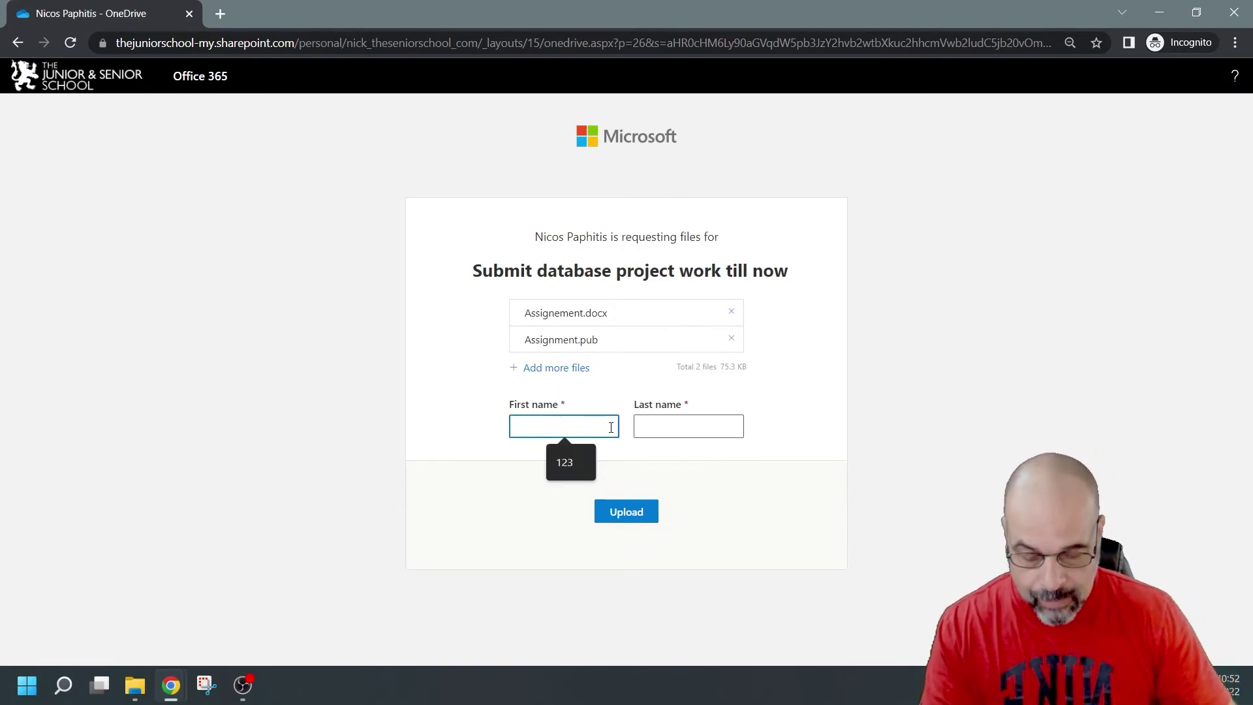
key(Tab)
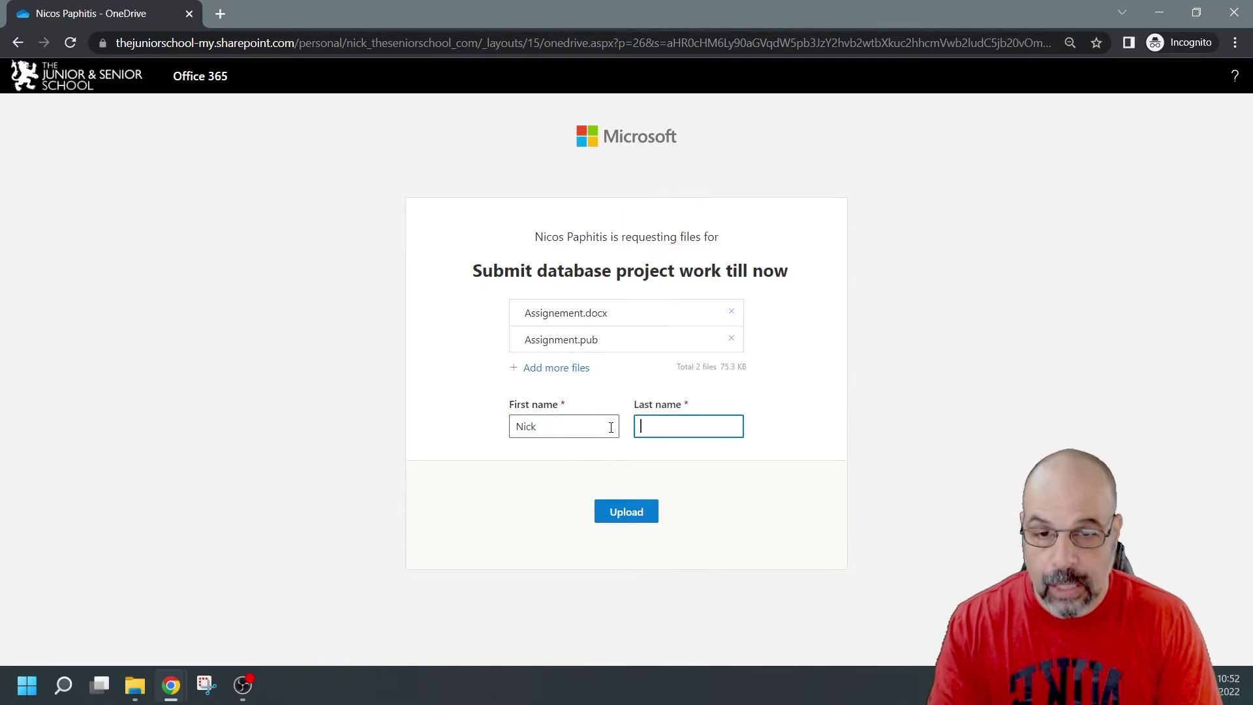
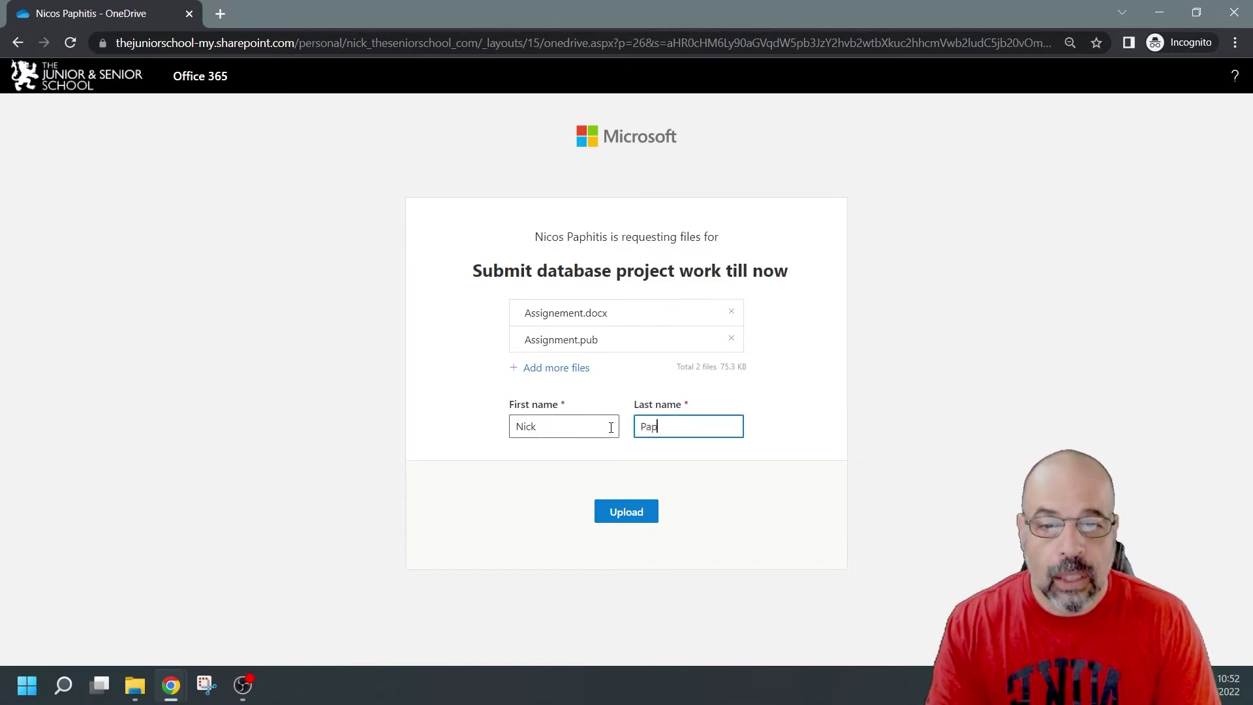
click(625, 517)
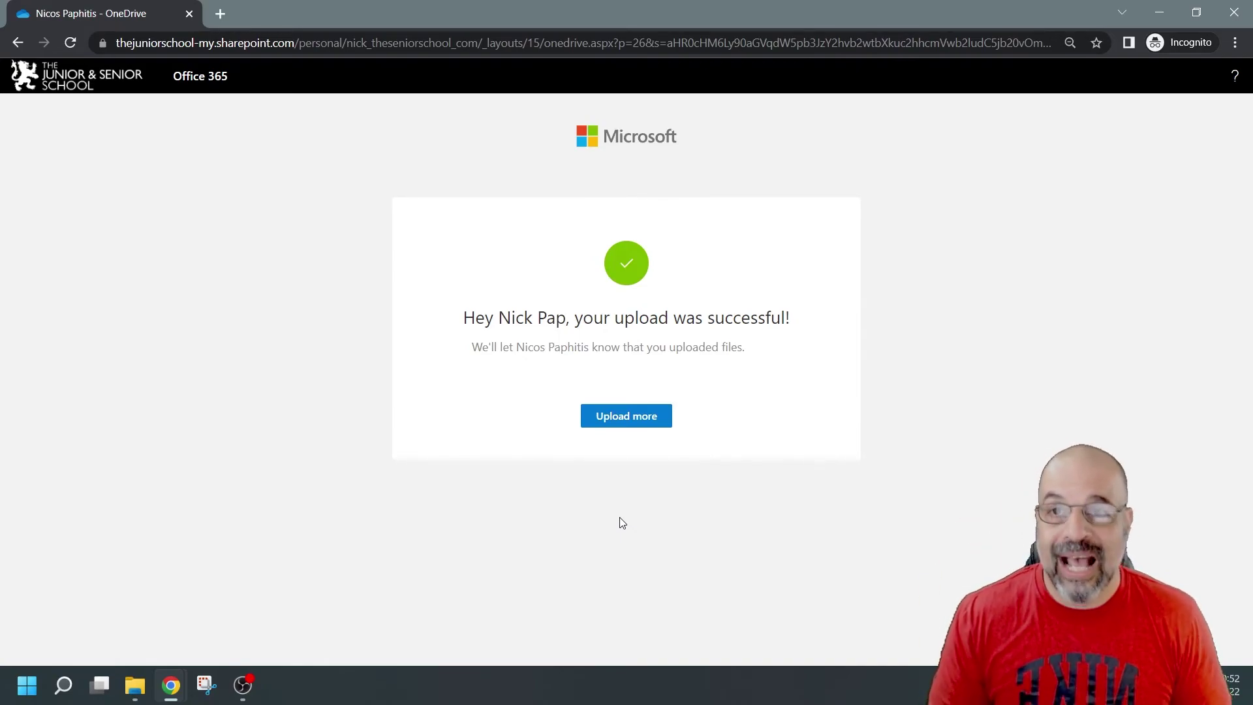
Step: Close the Incognito upload window and open the stu collect work folder in OneDrive
click(1234, 13)
click(295, 246)
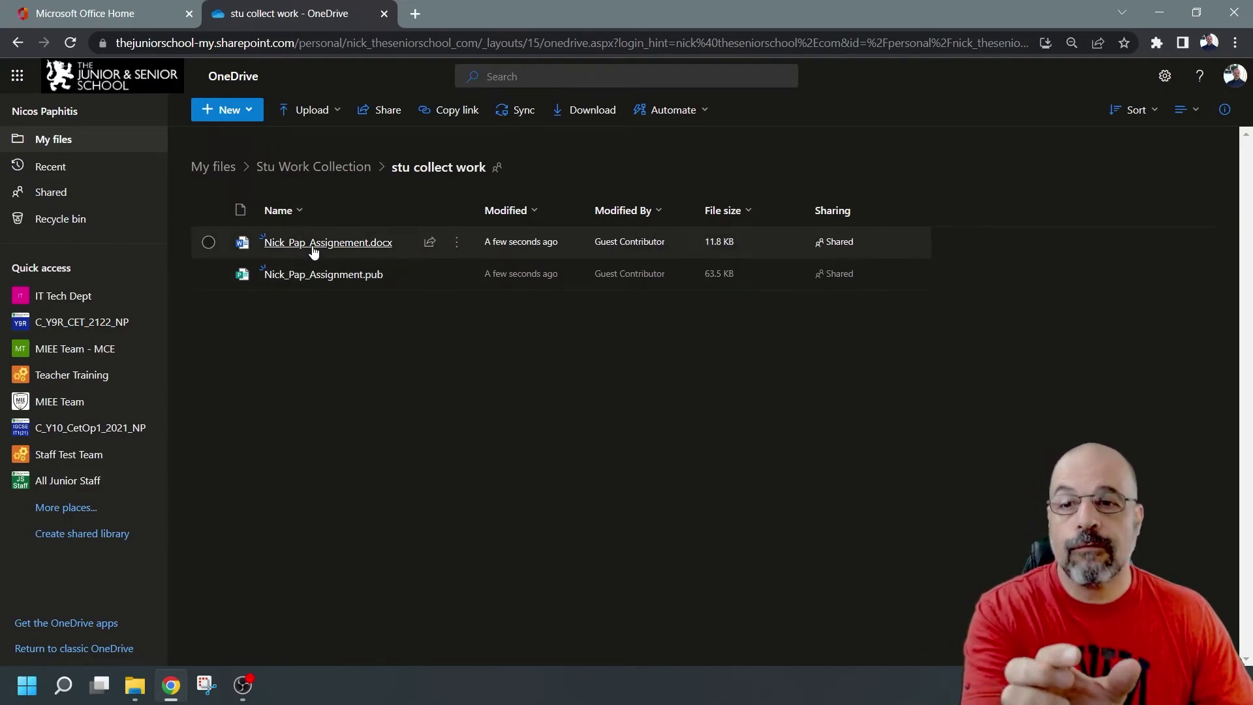
mouse_move(371, 247)
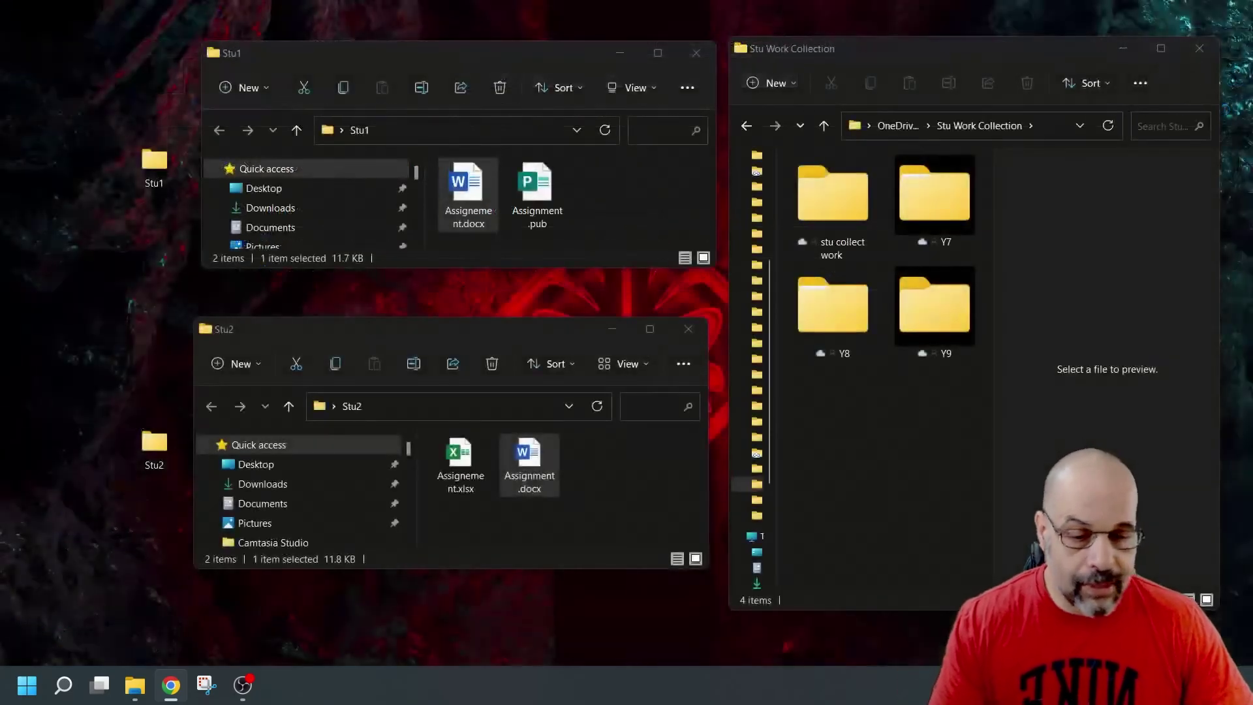
Step: Open the synced stu collect work folder in the Stu Work Collection Explorer window
click(845, 191)
double_click(845, 189)
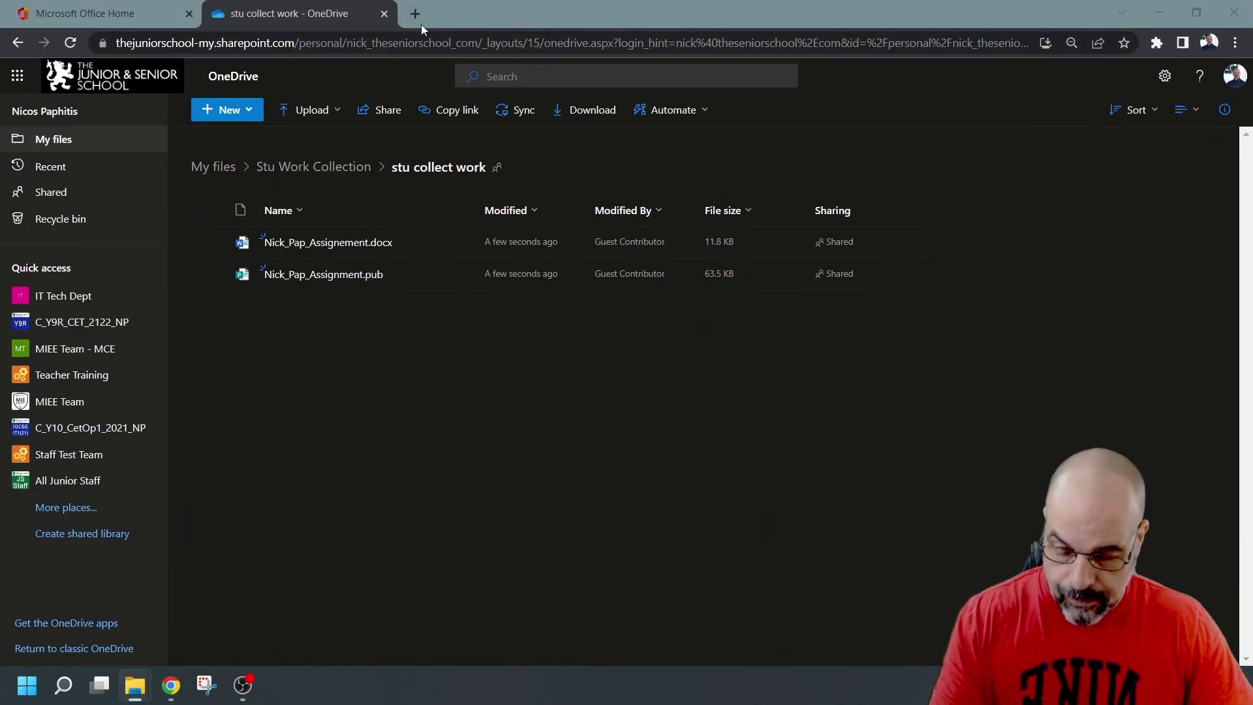
Step: Open the shared file-request link in a new Incognito window
key(ctrl+shift+n)
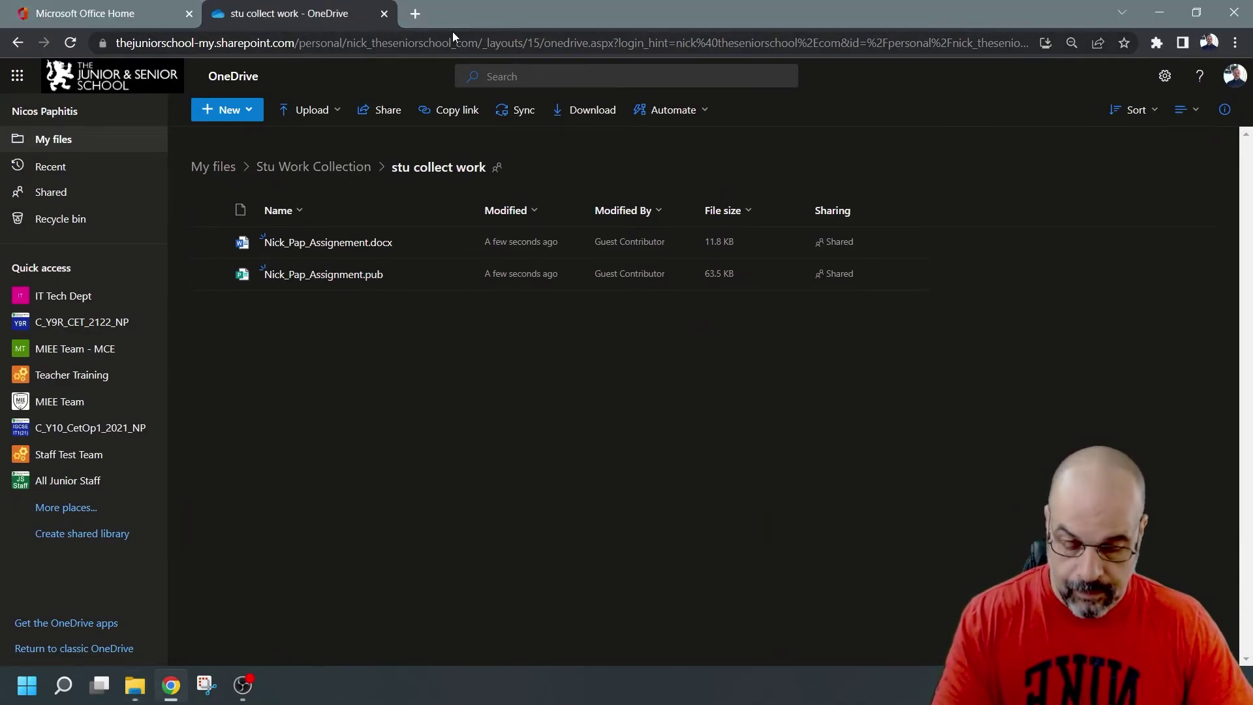
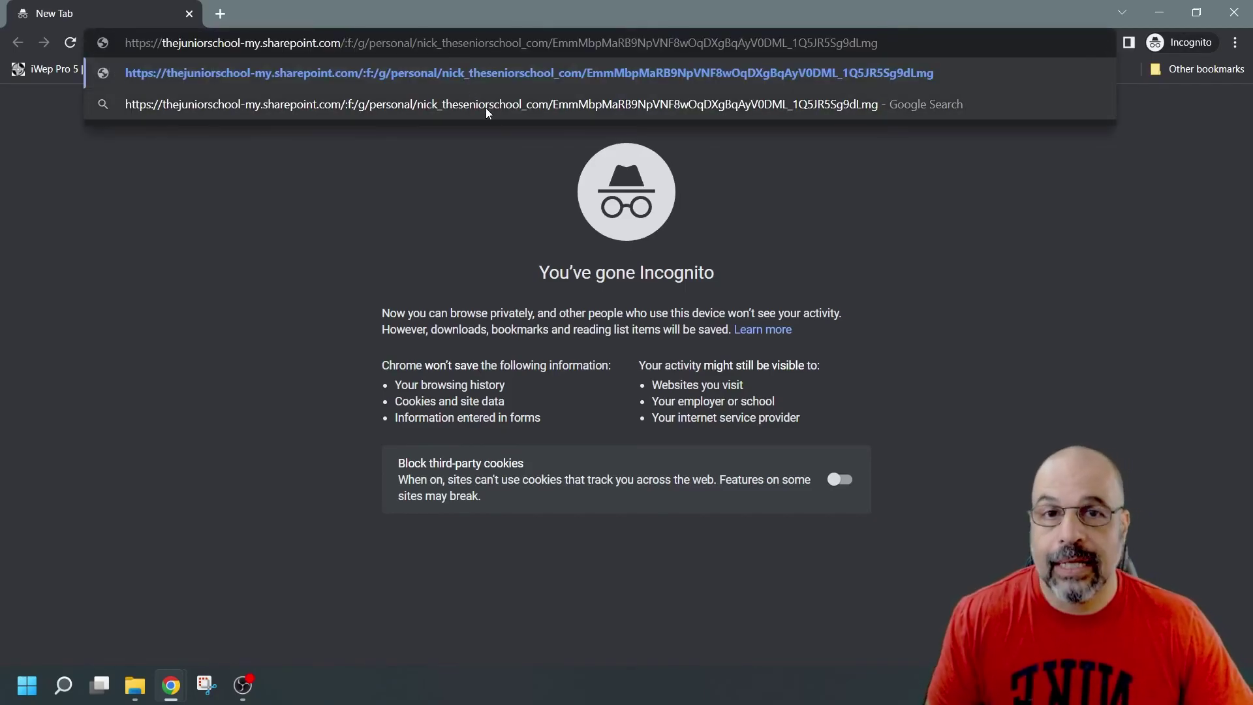
key(Return)
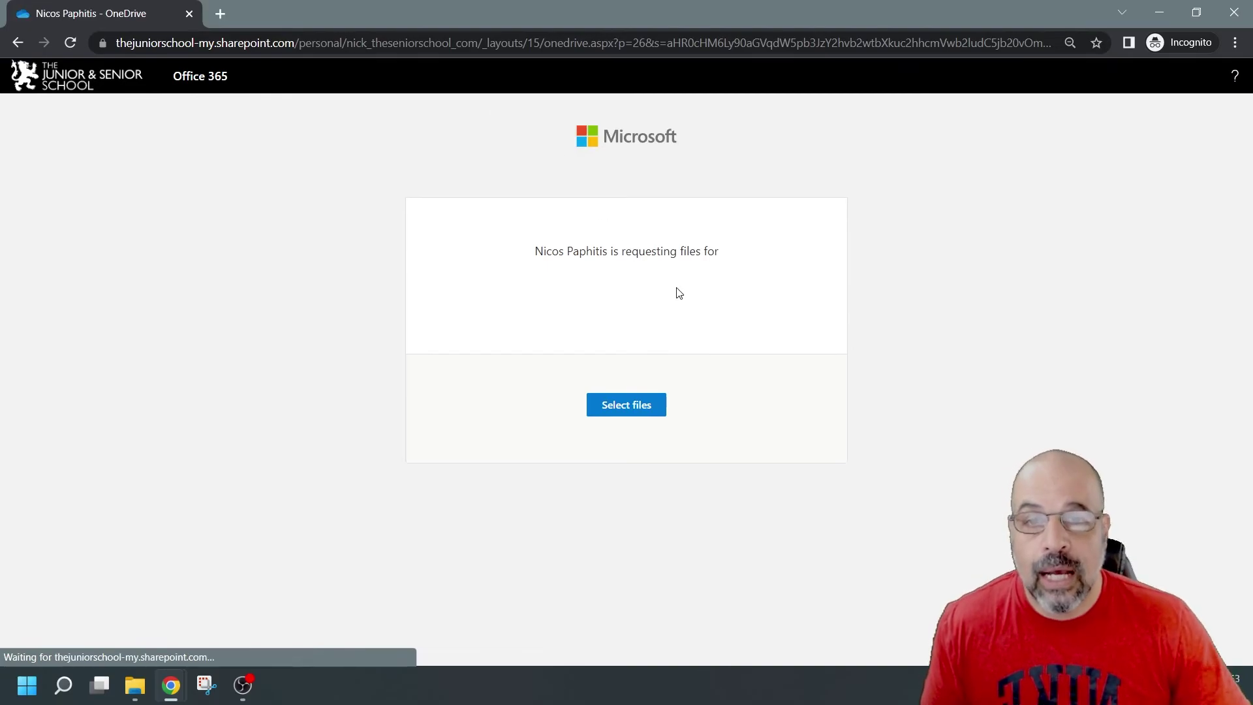
Step: Choose Assignement.xlsx and Assignment.docx from Desktop > Stu2 for upload
click(652, 405)
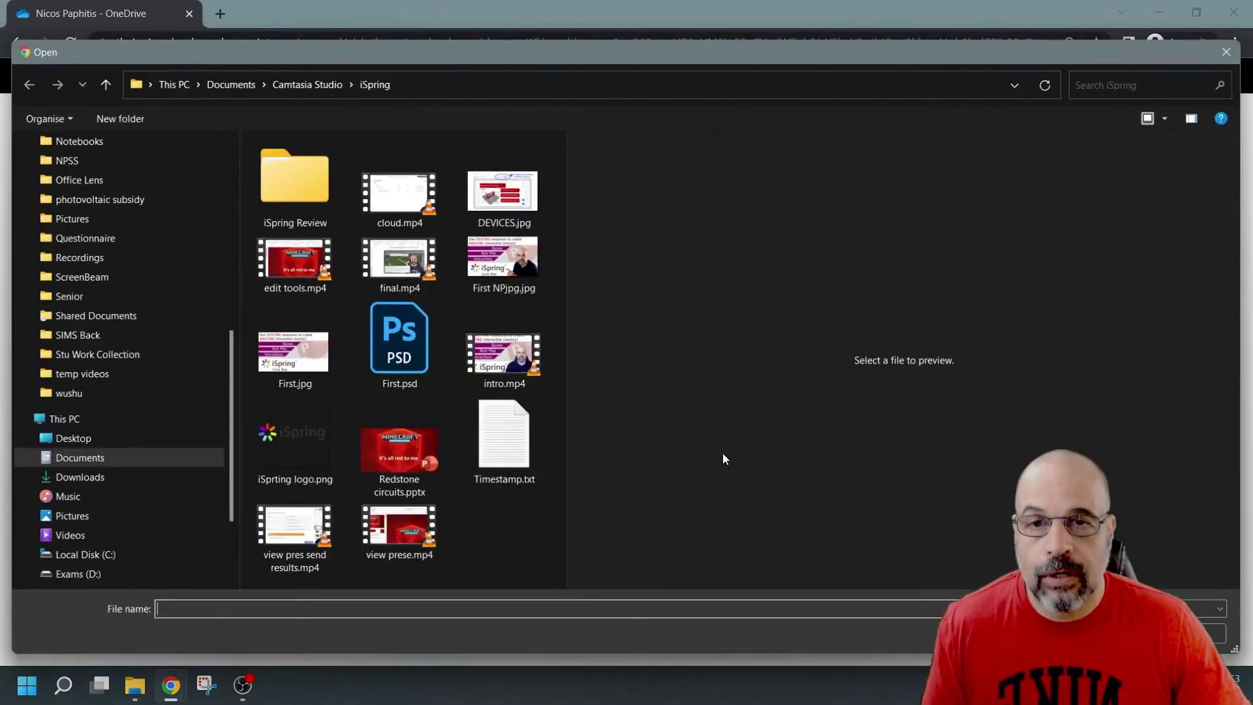
scroll(107, 173, up, 8)
click(108, 173)
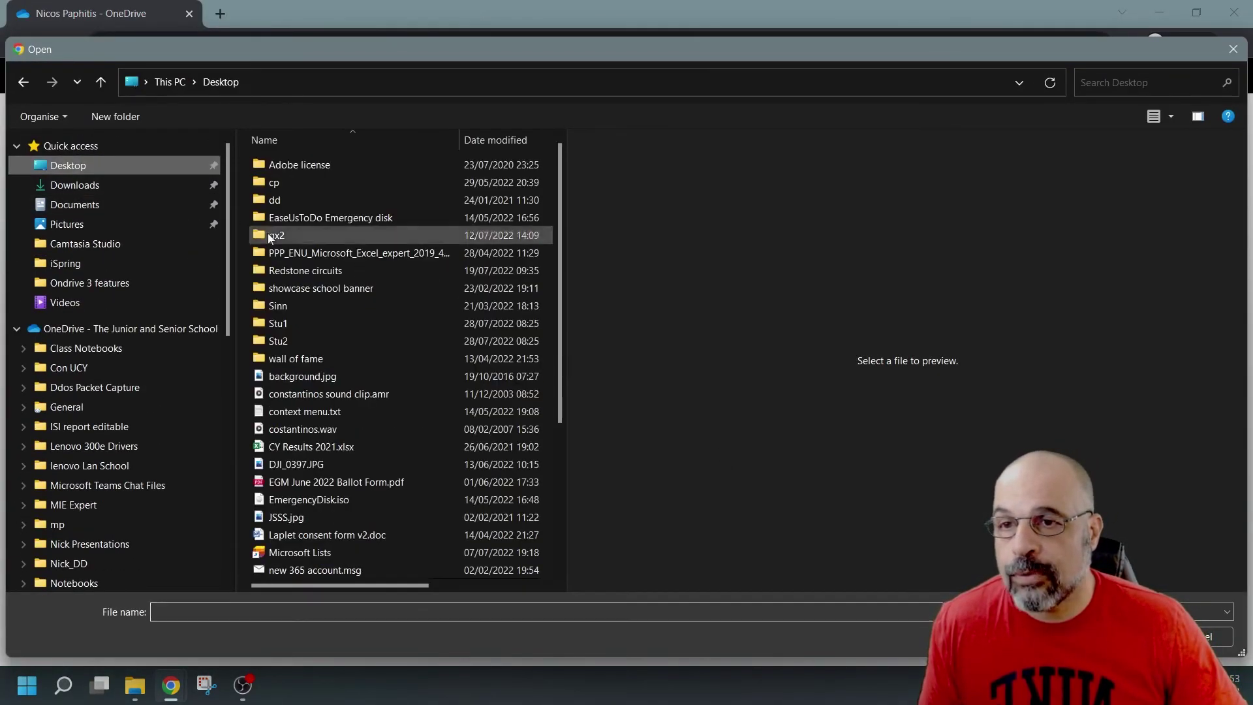
double_click(299, 339)
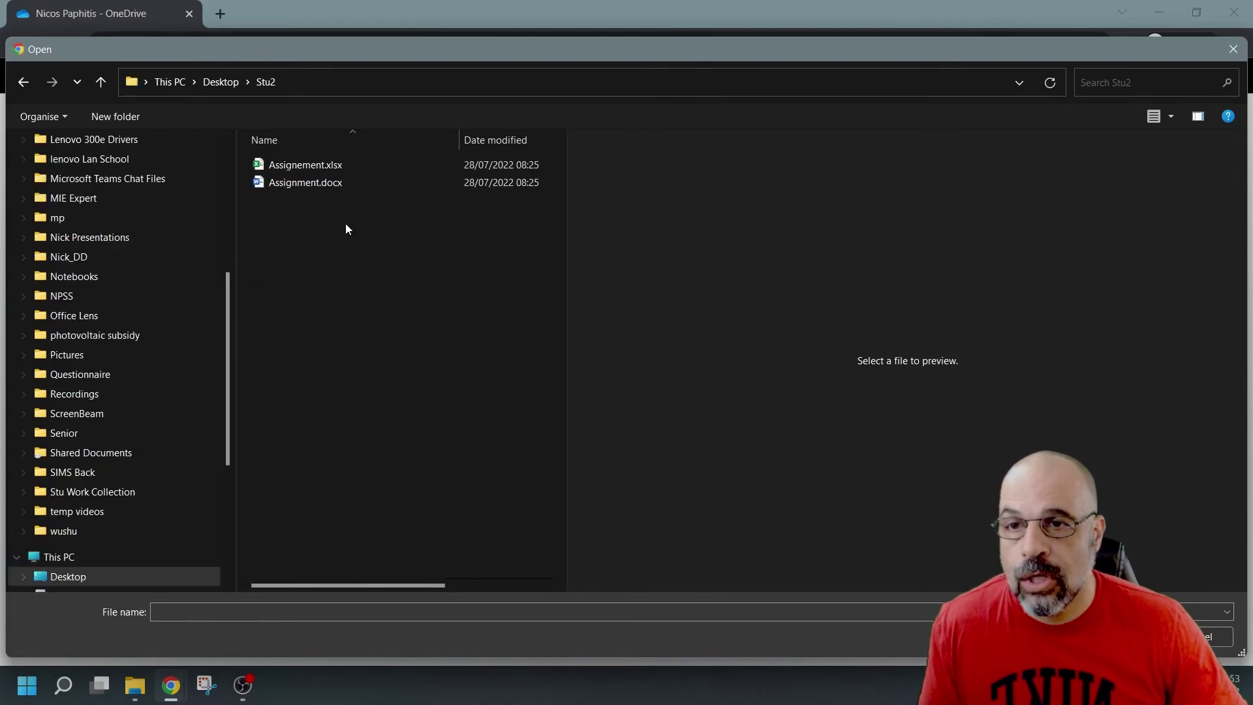
drag(346, 224, 267, 151)
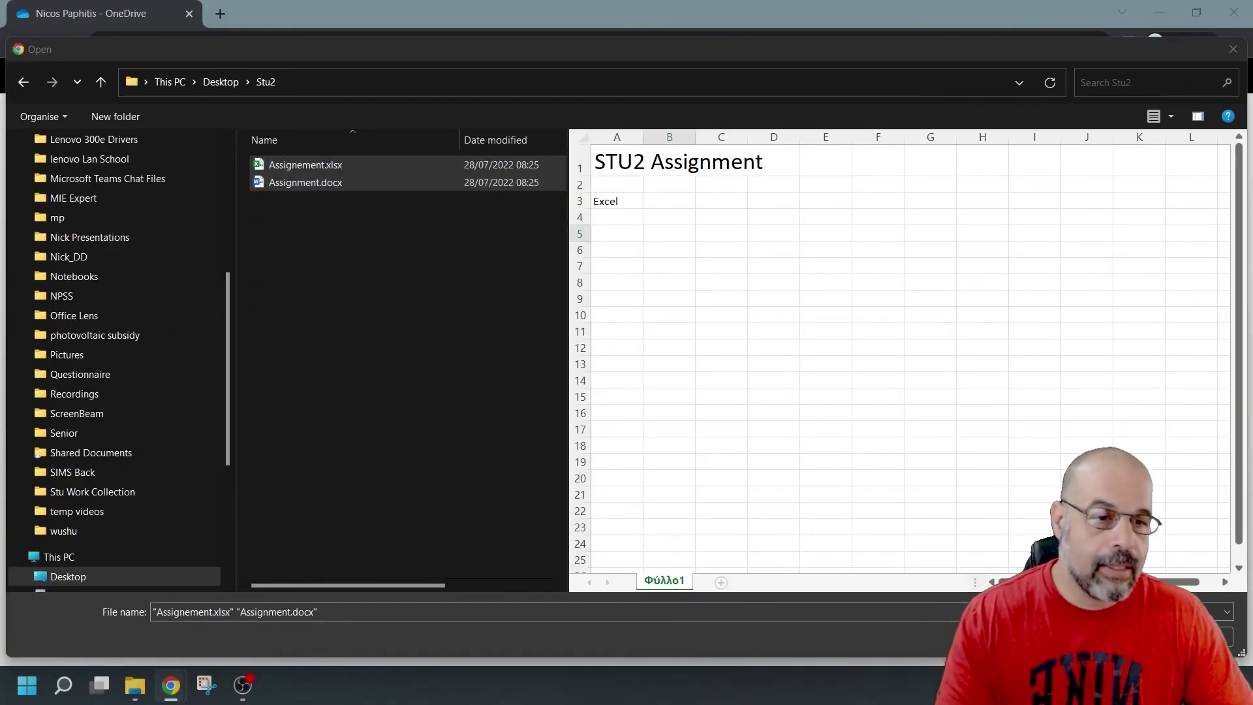
key(Return)
Step: Enter the second student's first and last name and upload the files
click(589, 422)
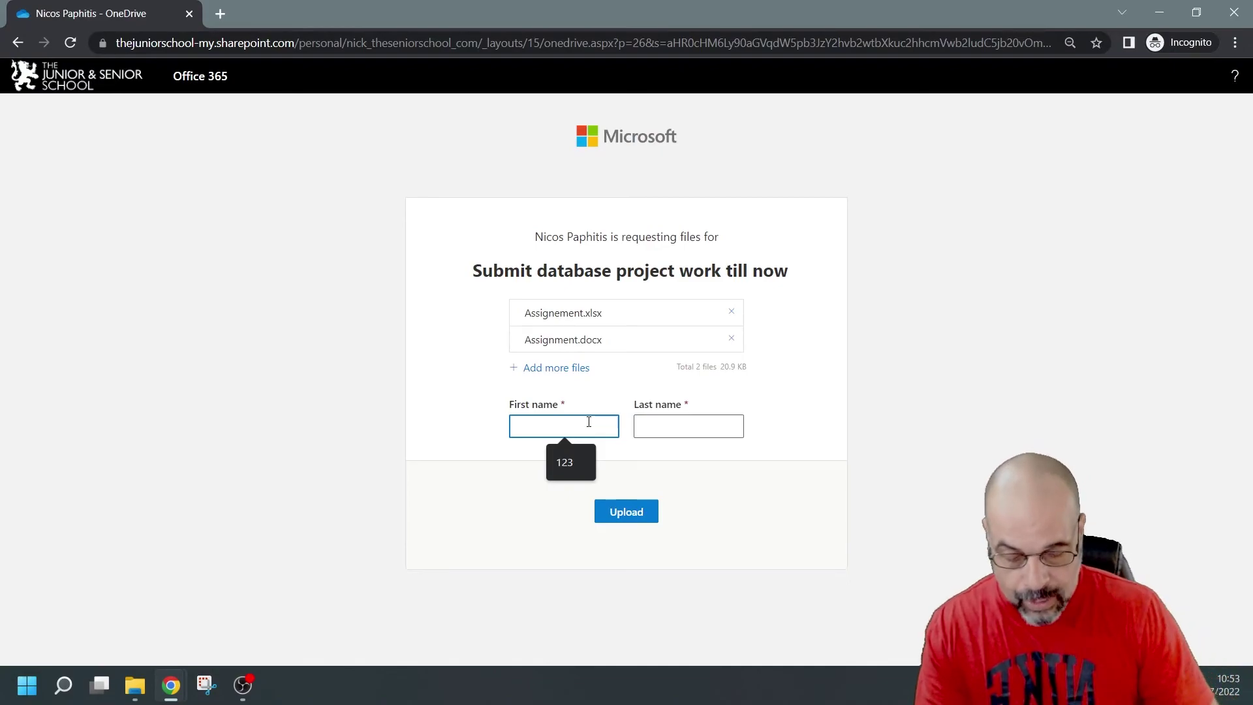
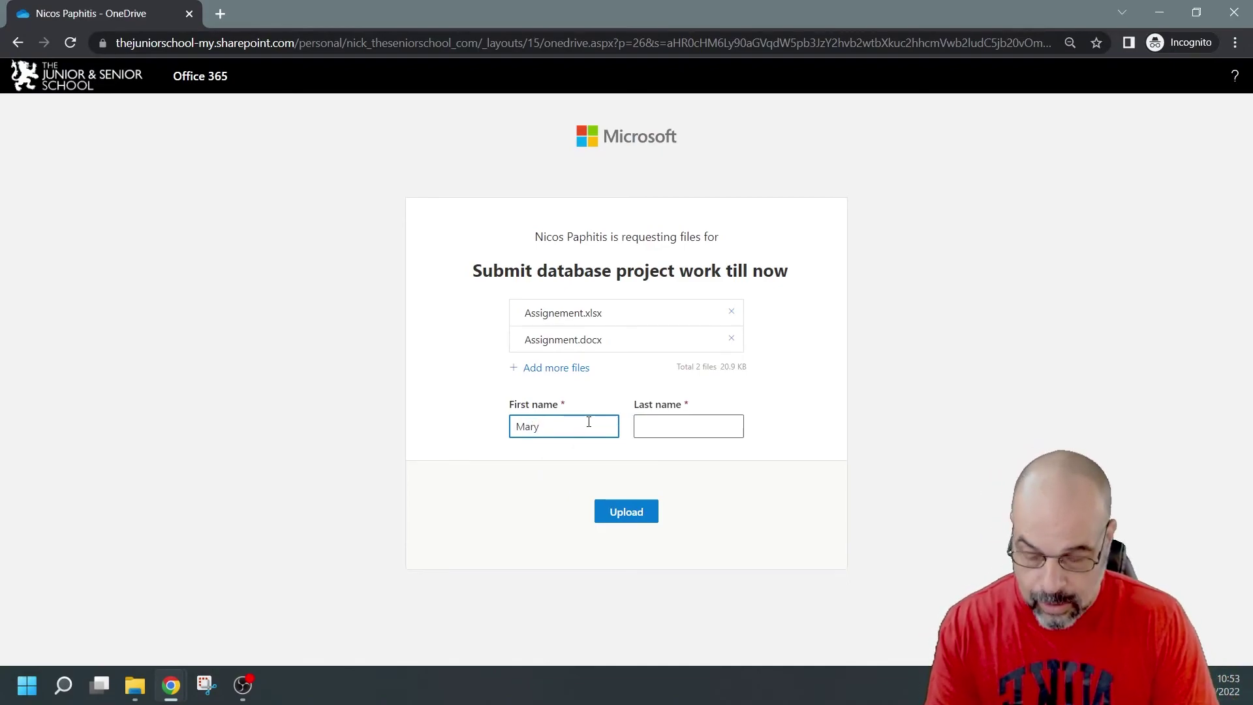
key(Tab)
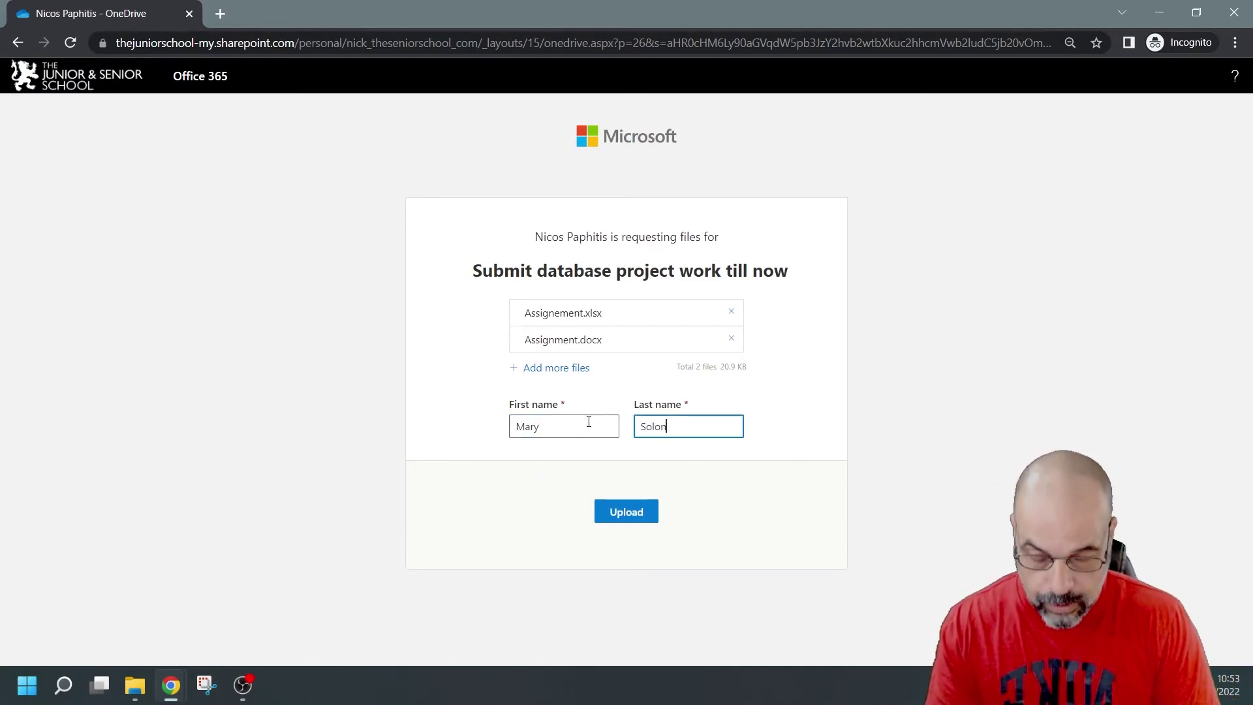
click(650, 512)
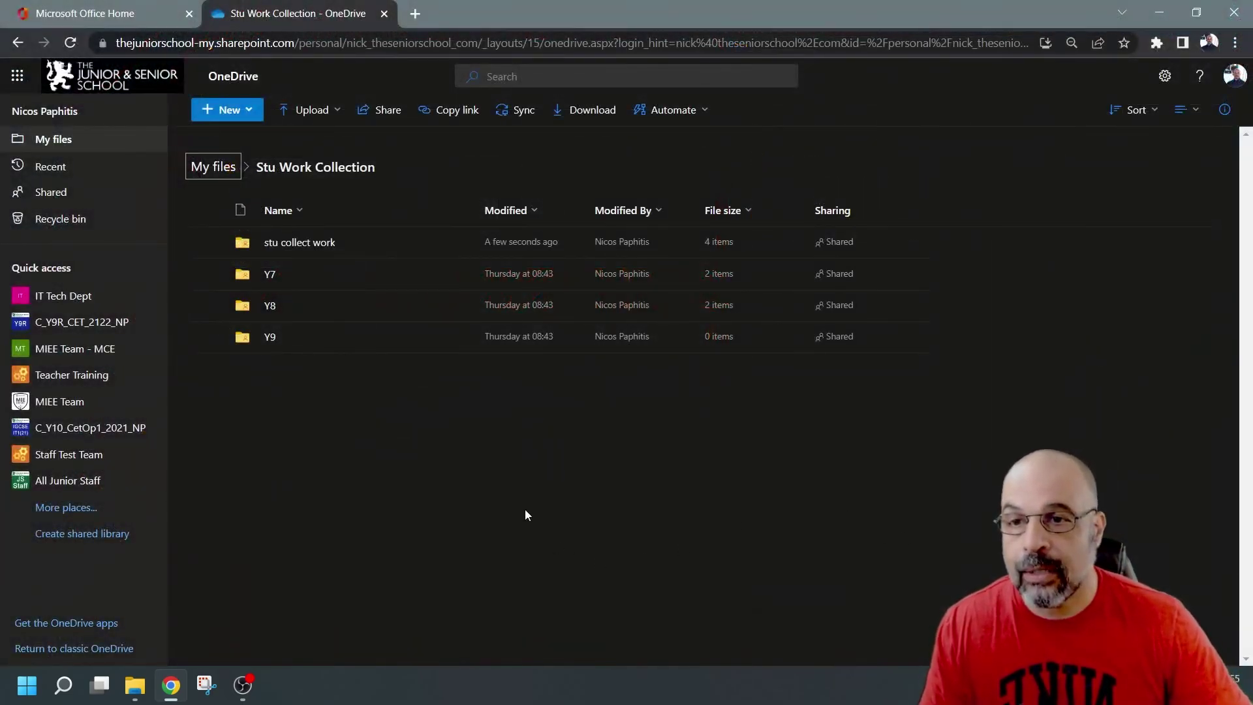
click(294, 244)
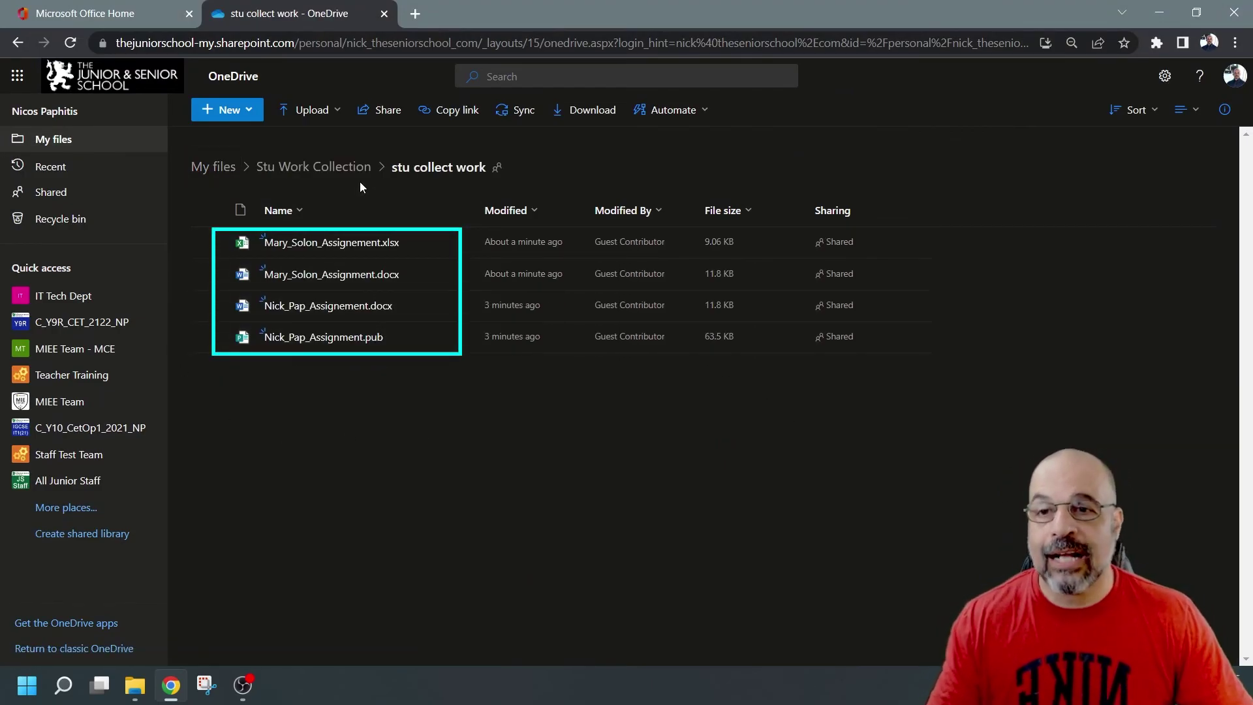
click(338, 168)
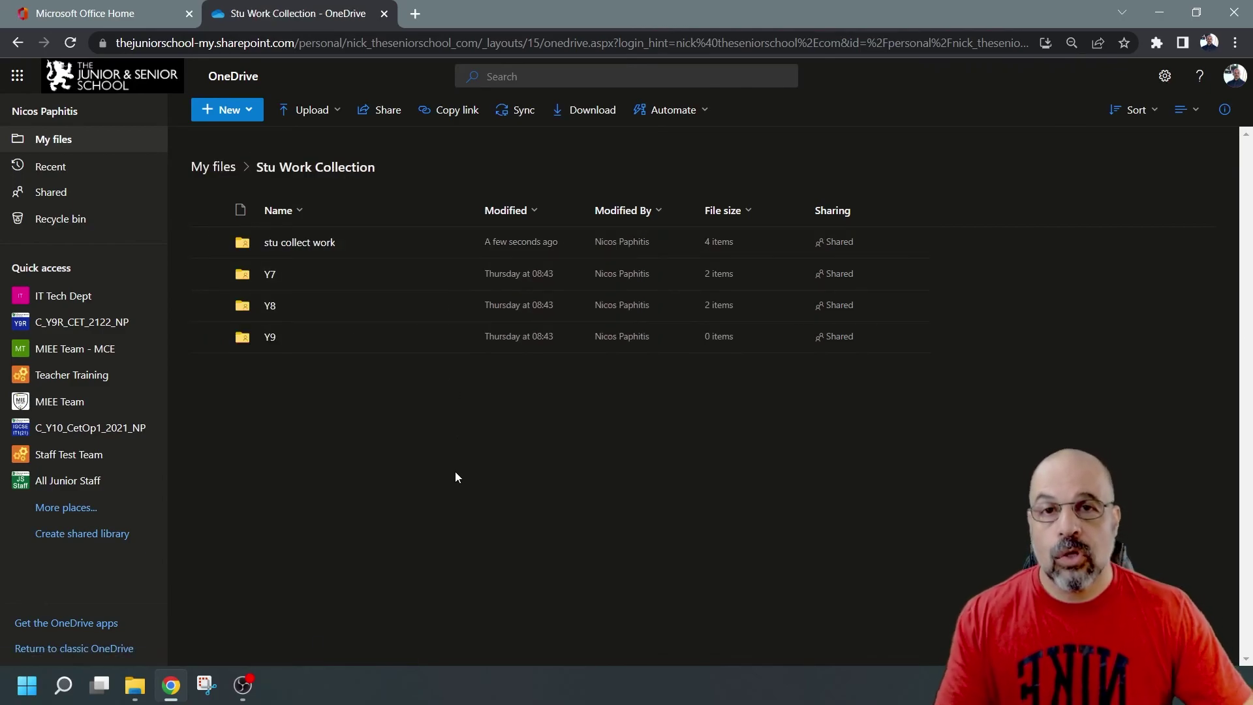